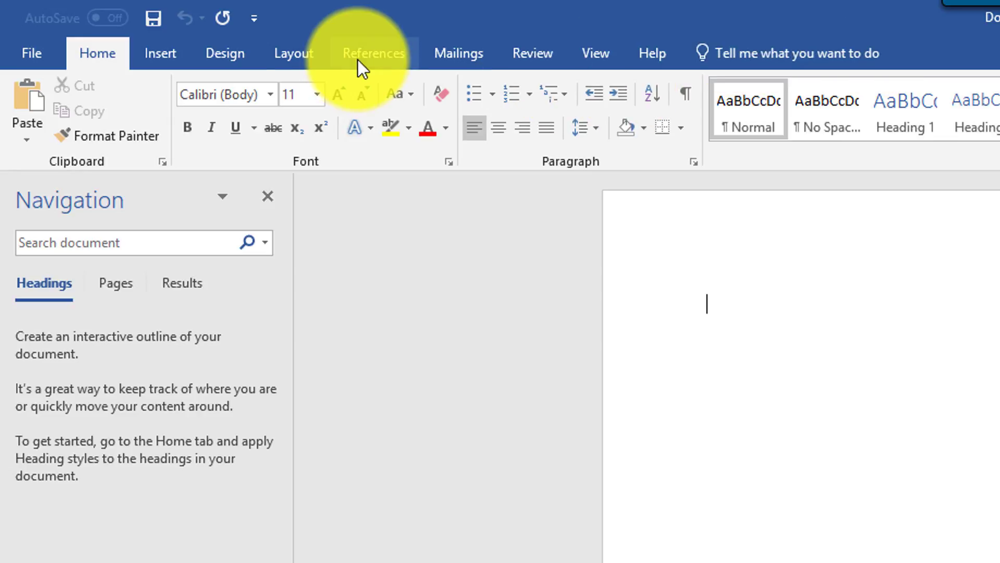
# Look through the ribbon's command groups and the fonts offered in the Font dialog, leaving the font settings as they are
pyautogui.click(160, 57)
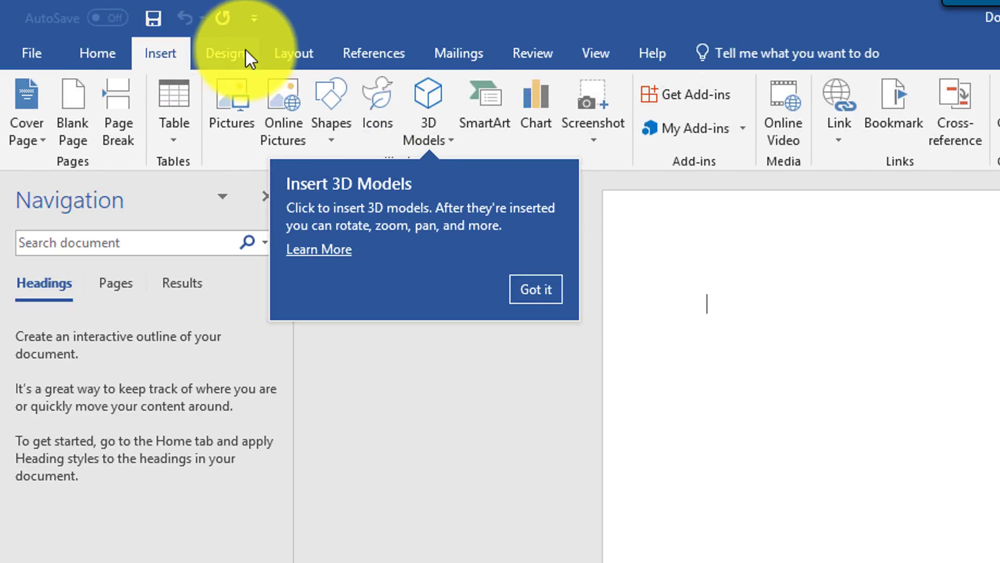
pyautogui.click(241, 52)
pyautogui.click(295, 53)
pyautogui.scroll(-2, 454, 61)
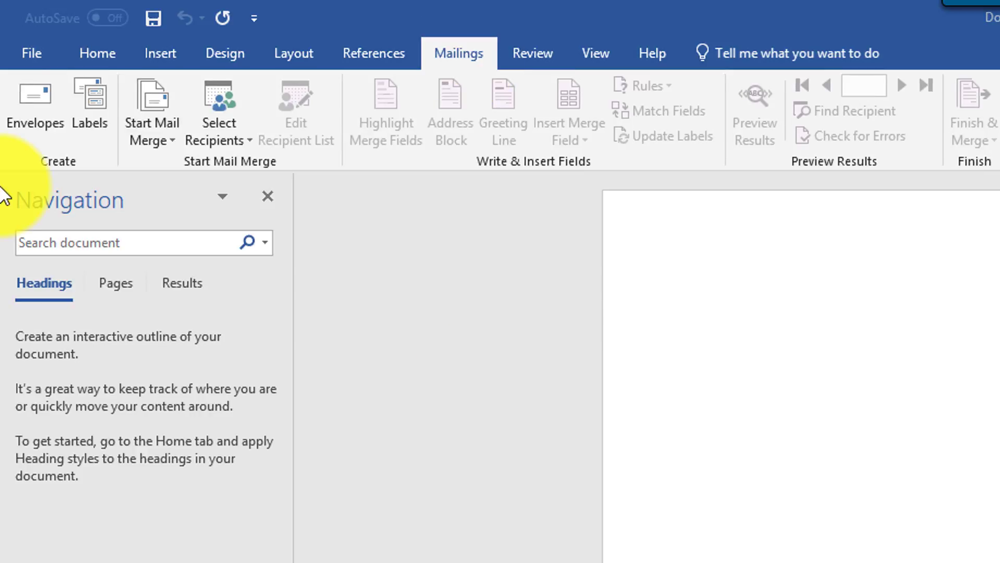
pyautogui.click(101, 55)
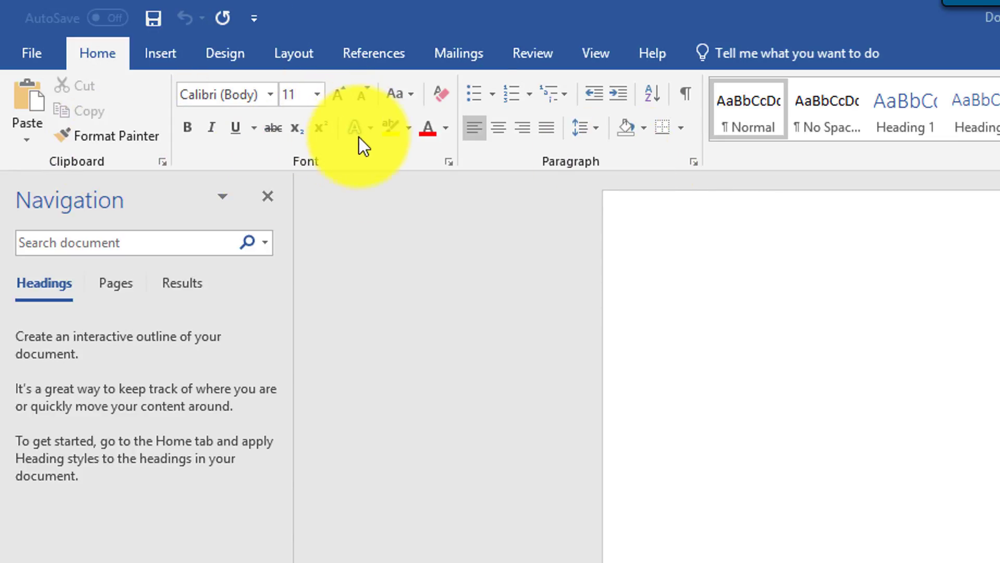
pyautogui.click(448, 163)
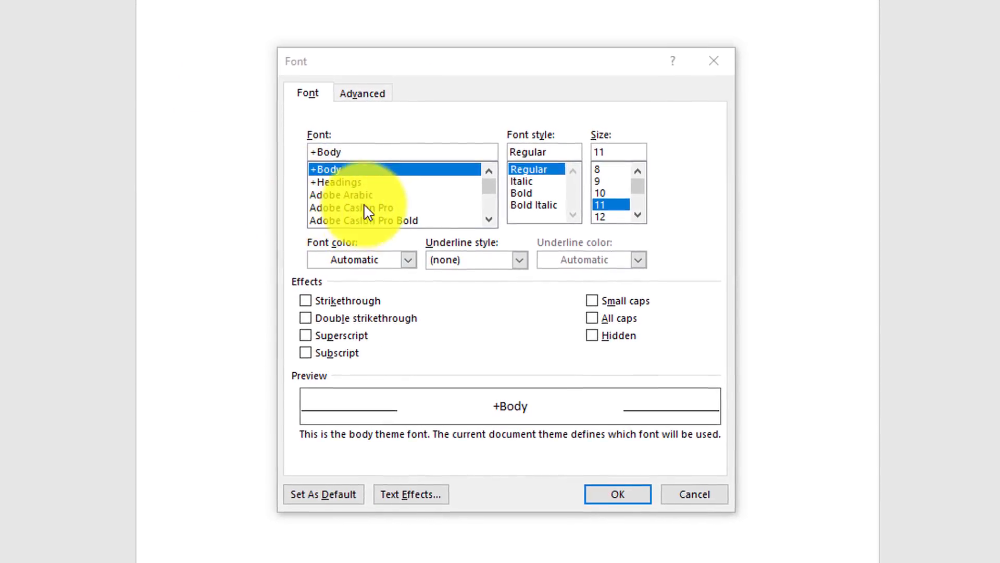
pyautogui.scroll(-20, 489, 208)
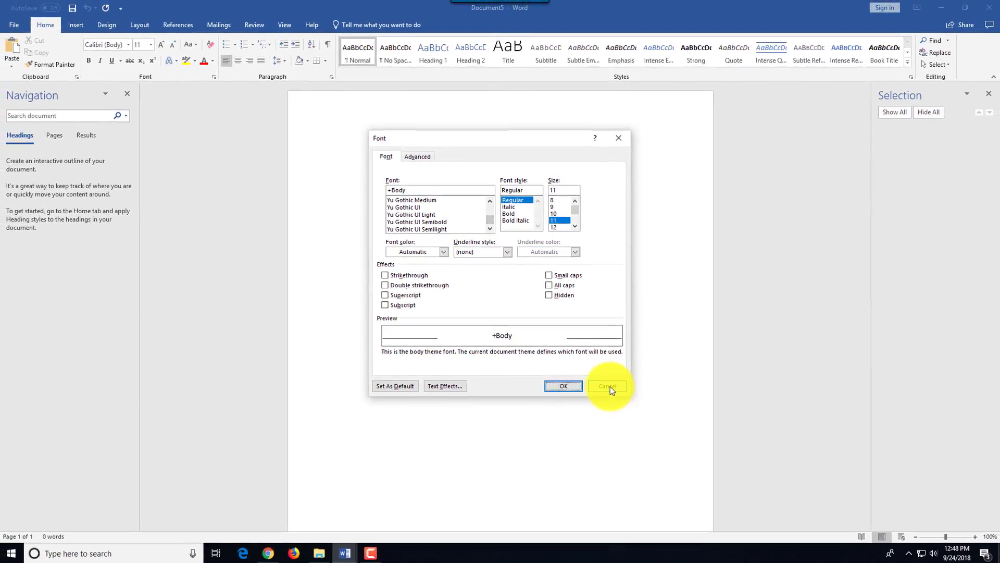
pyautogui.click(619, 398)
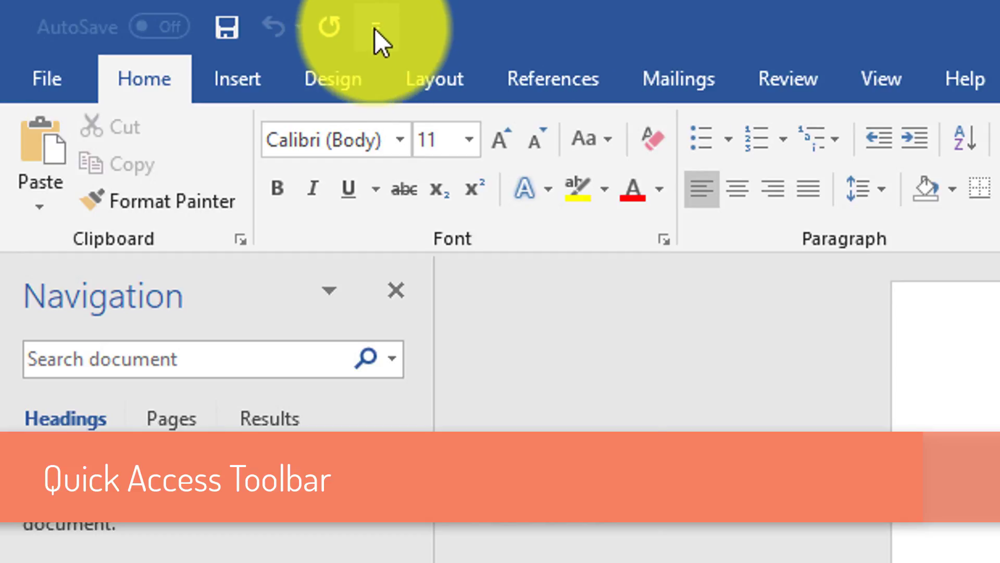
# Add the New and Open commands to the Quick Access Toolbar
pyautogui.click(374, 29)
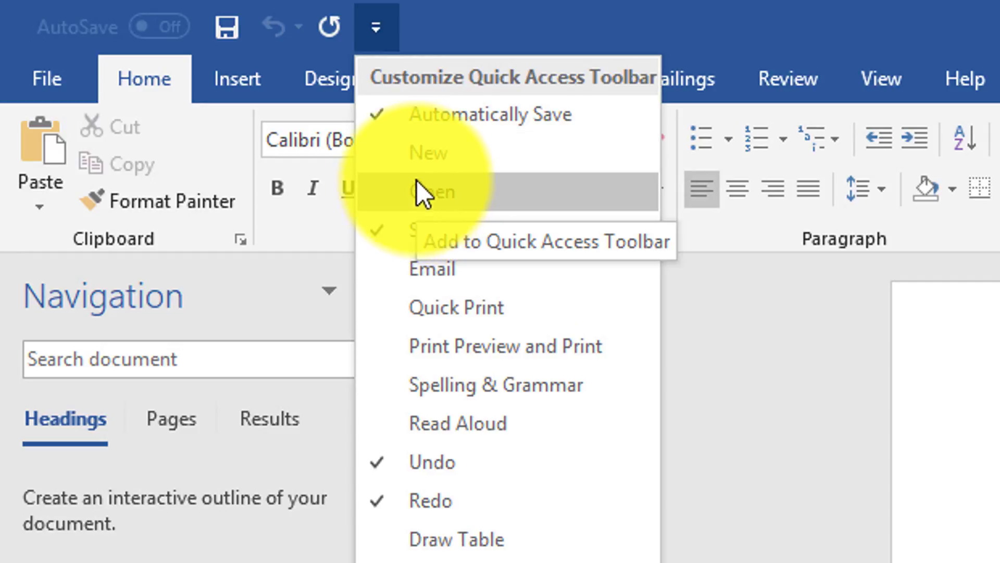
pyautogui.click(420, 151)
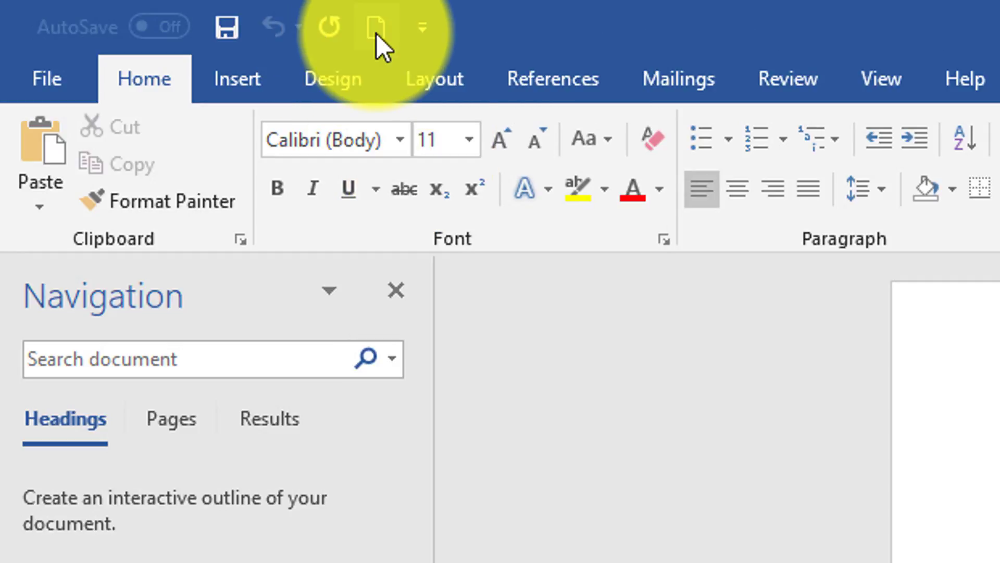
pyautogui.click(423, 27)
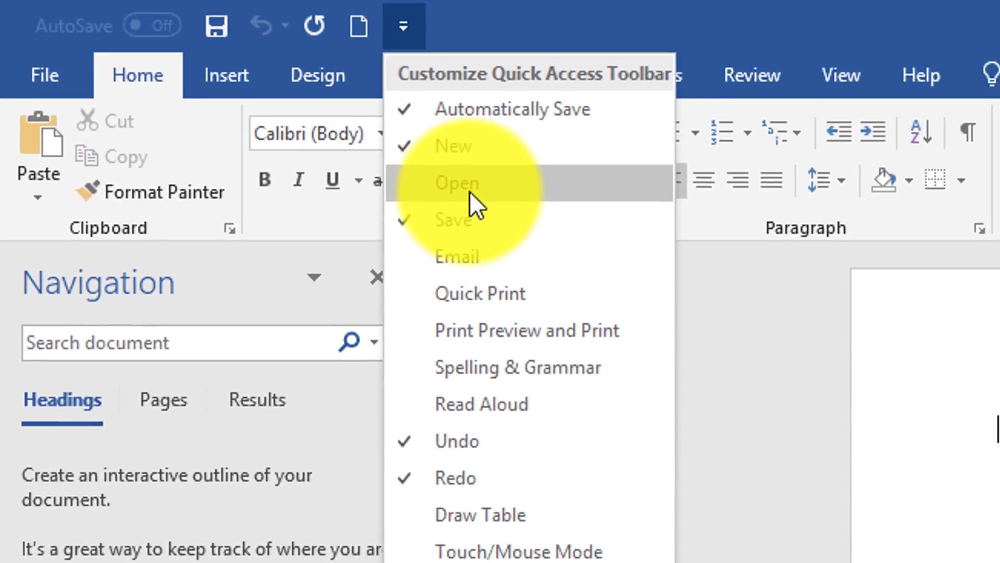
pyautogui.click(470, 184)
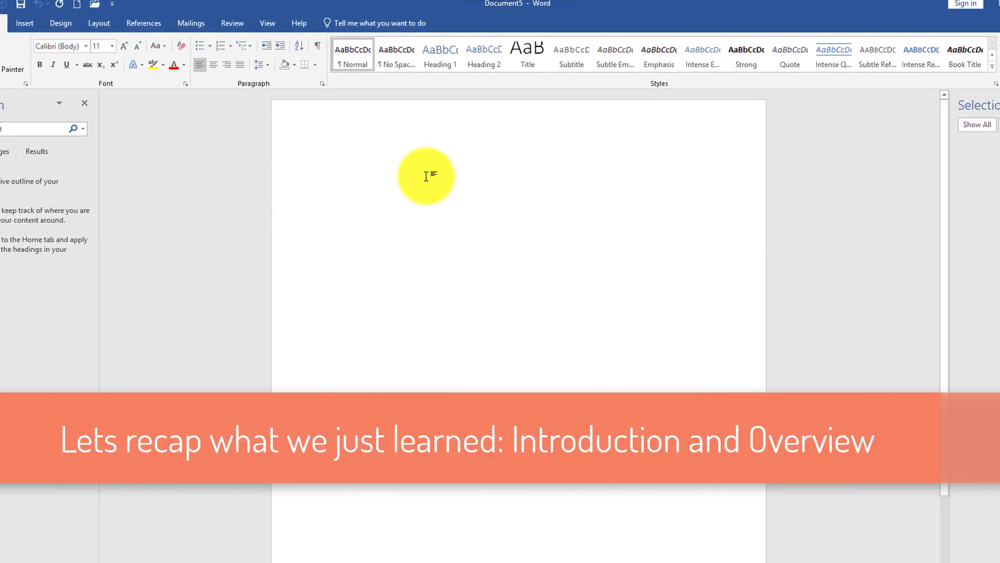
# Fill the blank page with the heading "Introduction and Overview" and the pasted topic list running from "Launching Word" to "Quick Access Toolbar"
pyautogui.write('Int')
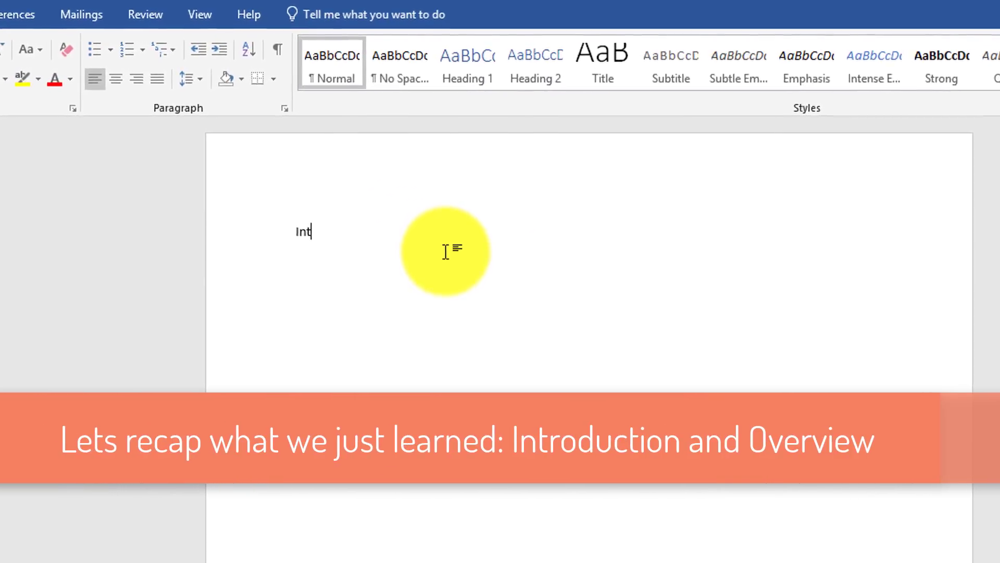
pyautogui.write('ro')
pyautogui.press('BackSpace')
pyautogui.press('BackSpace')
pyautogui.write('t')
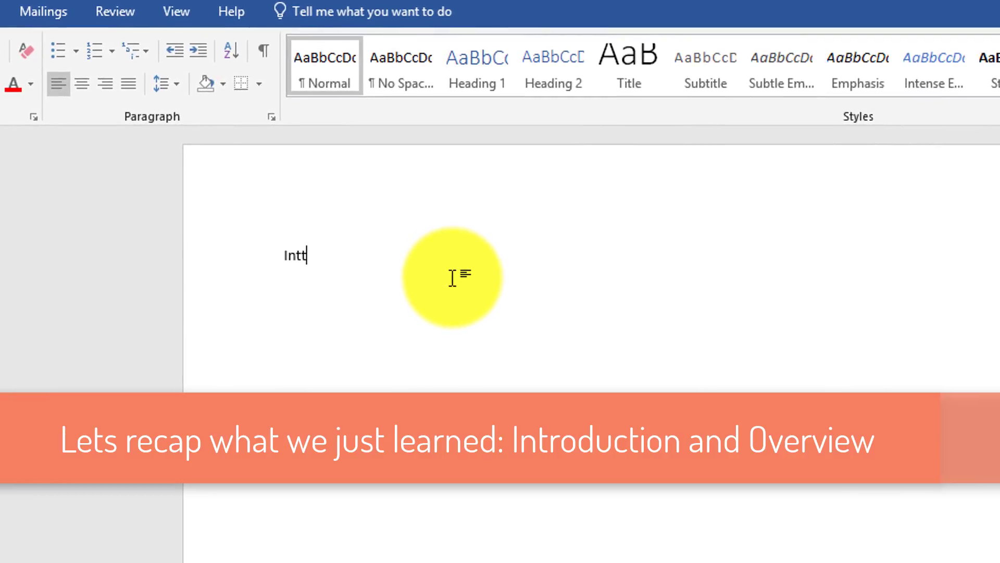
pyautogui.write('ewqw')
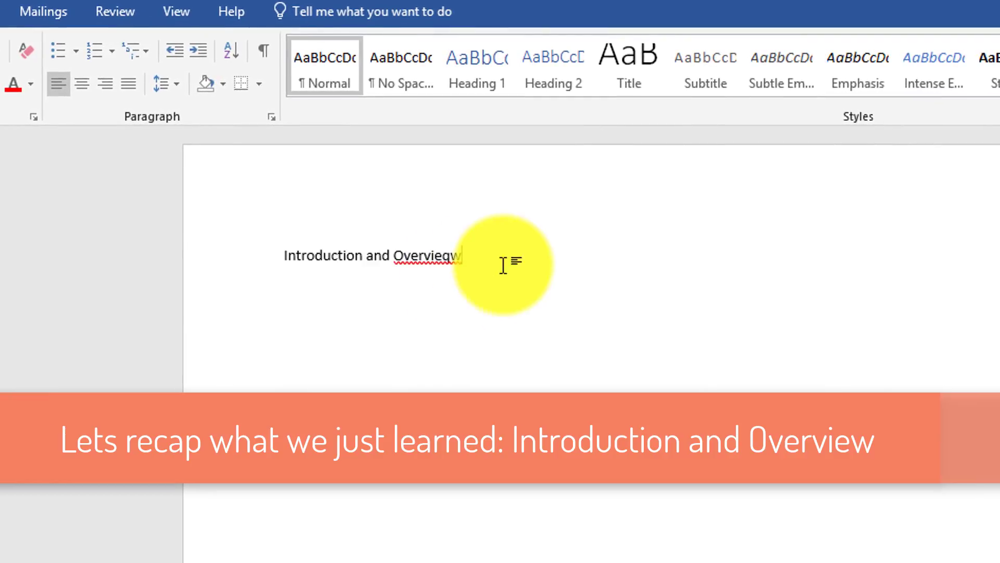
pyautogui.hotkey('ctrl', 'a')
pyautogui.hotkey('ctrl', 'v')
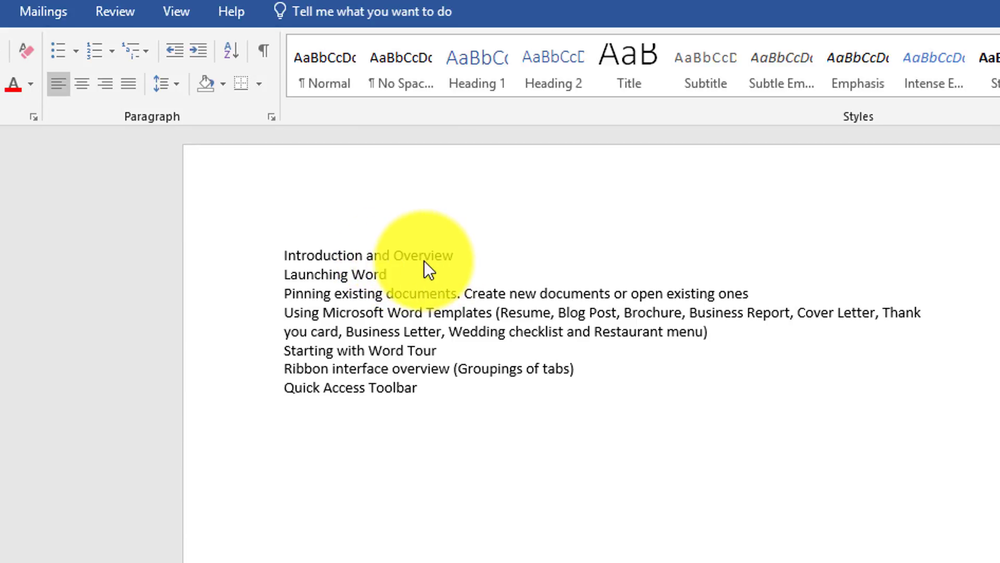
# Make the "Introduction and Overview" heading line bold
pyautogui.click(424, 256)
pyautogui.click(280, 254)
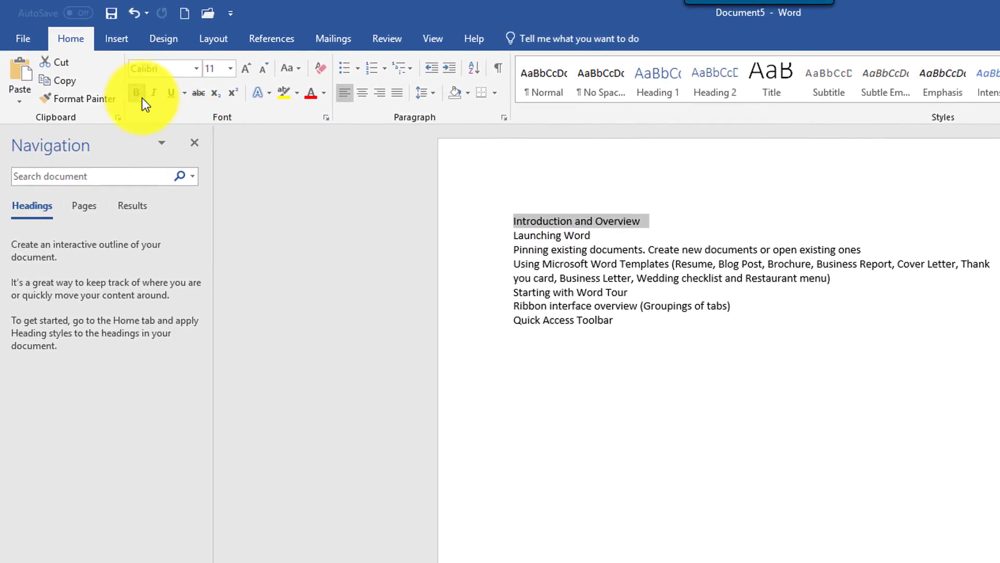
pyautogui.click(142, 98)
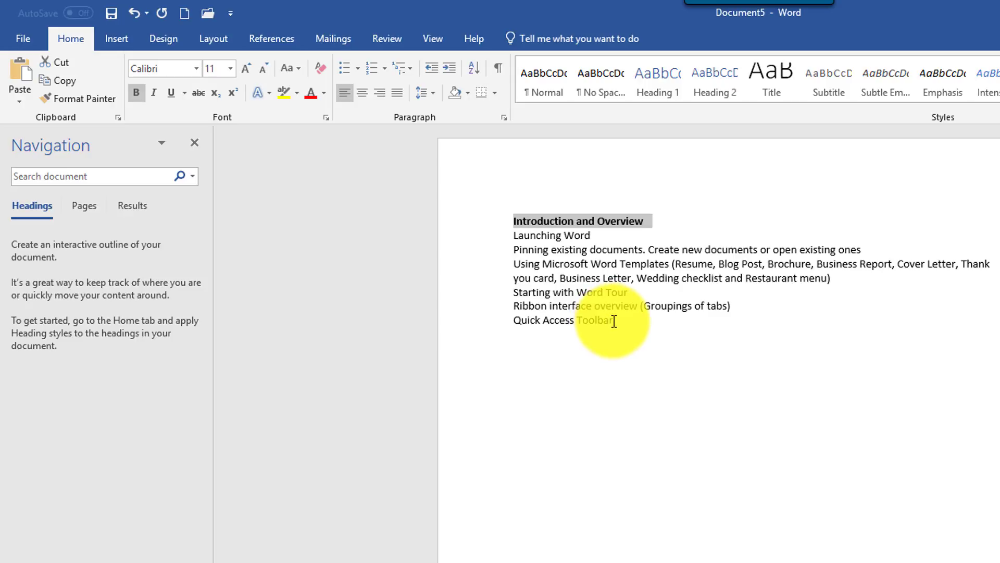
# Copy the topic list from "Launching Word" to "Quick Access Toolbar" and paste the duplicate below the original
pyautogui.moveTo(614, 321); pyautogui.dragTo(503, 239)
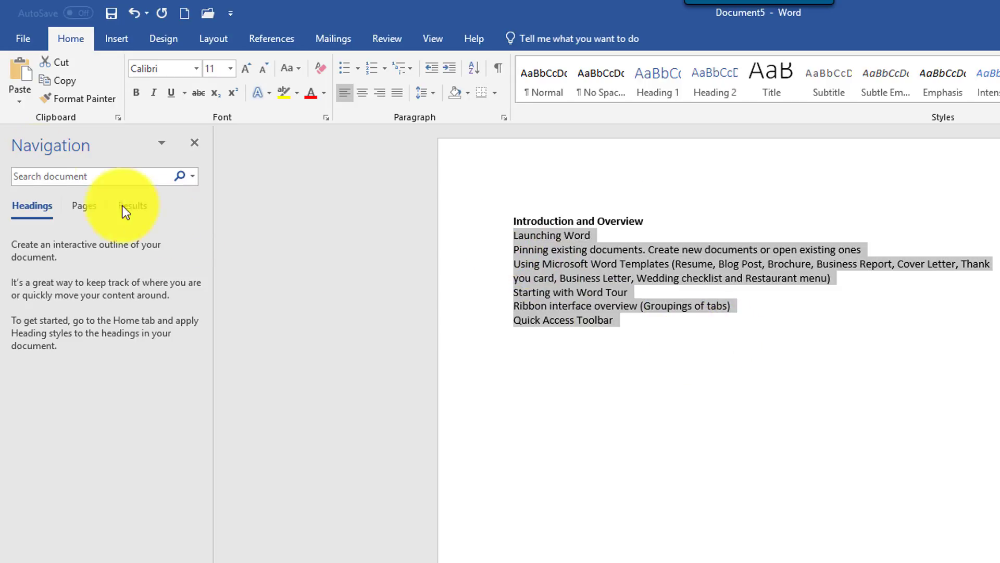
pyautogui.click(69, 84)
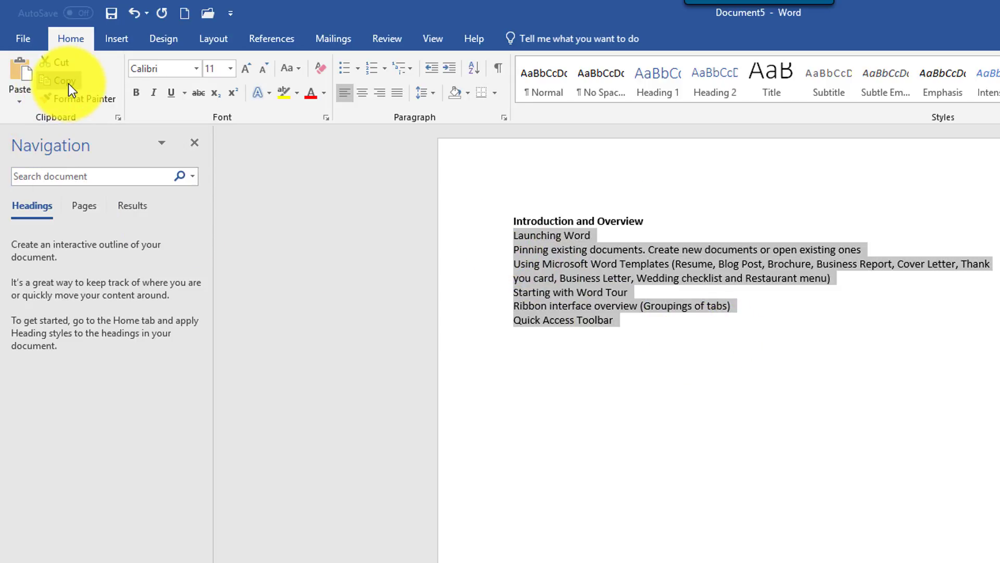
pyautogui.click(641, 331)
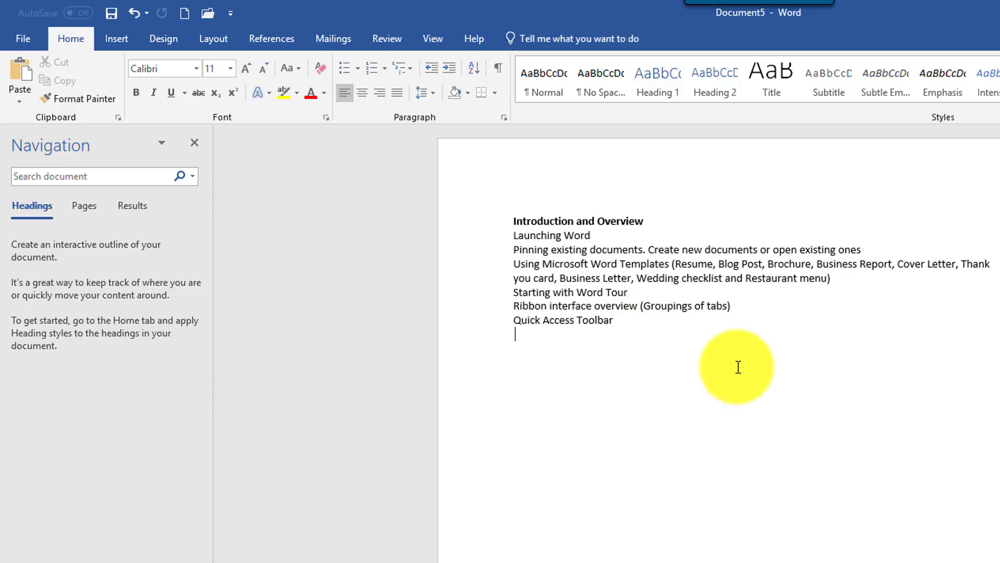
pyautogui.click(20, 86)
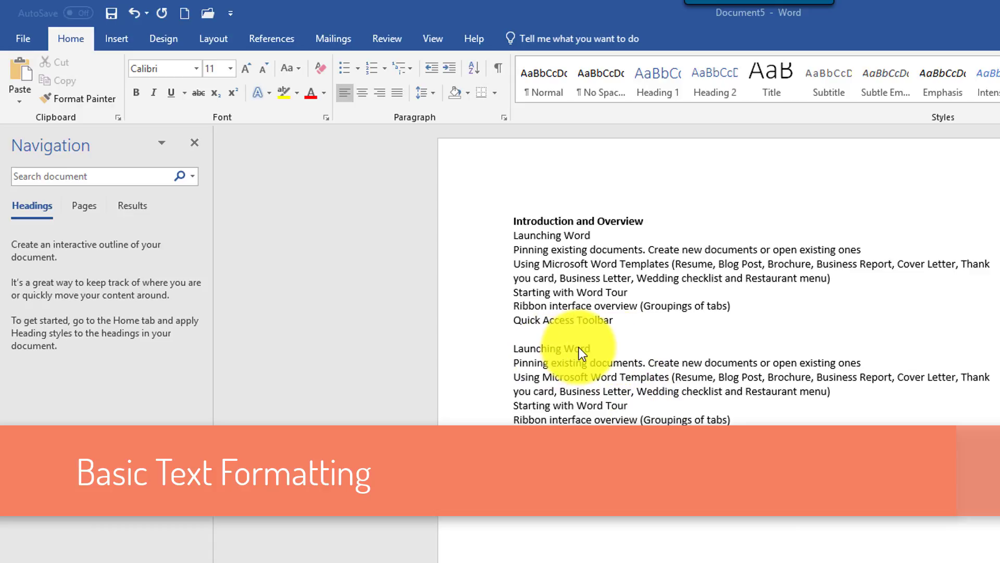
# In the pasted copy, make "Launching Word" bold and italicize the "Pinning existing documents" line
pyautogui.tripleClick(593, 349)
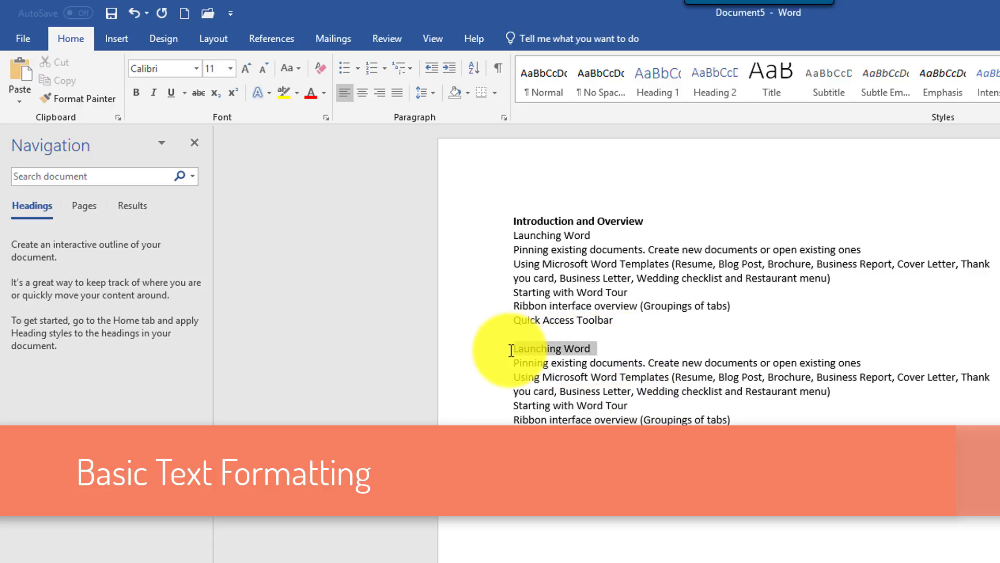
pyautogui.click(135, 93)
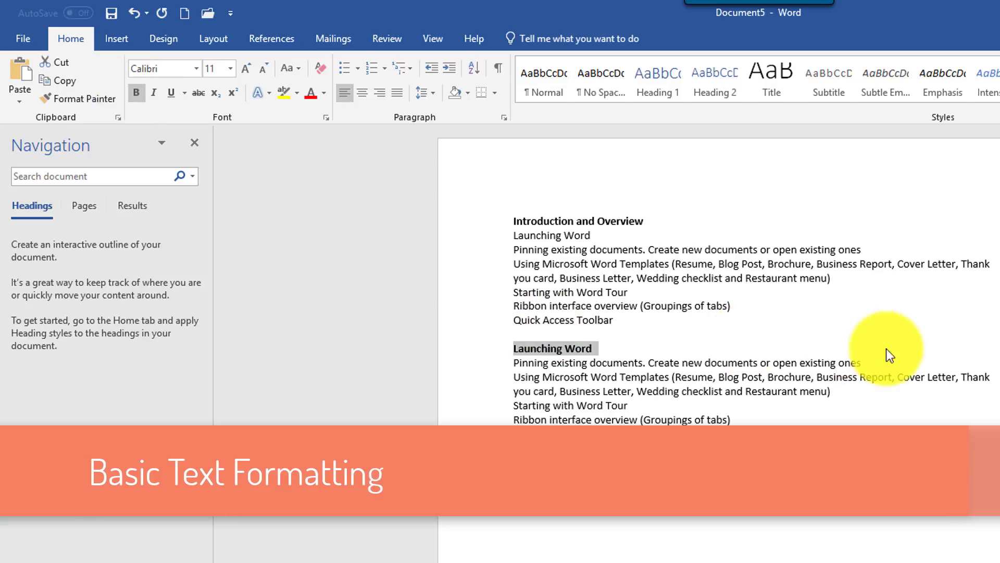
pyautogui.moveTo(867, 364); pyautogui.dragTo(514, 364)
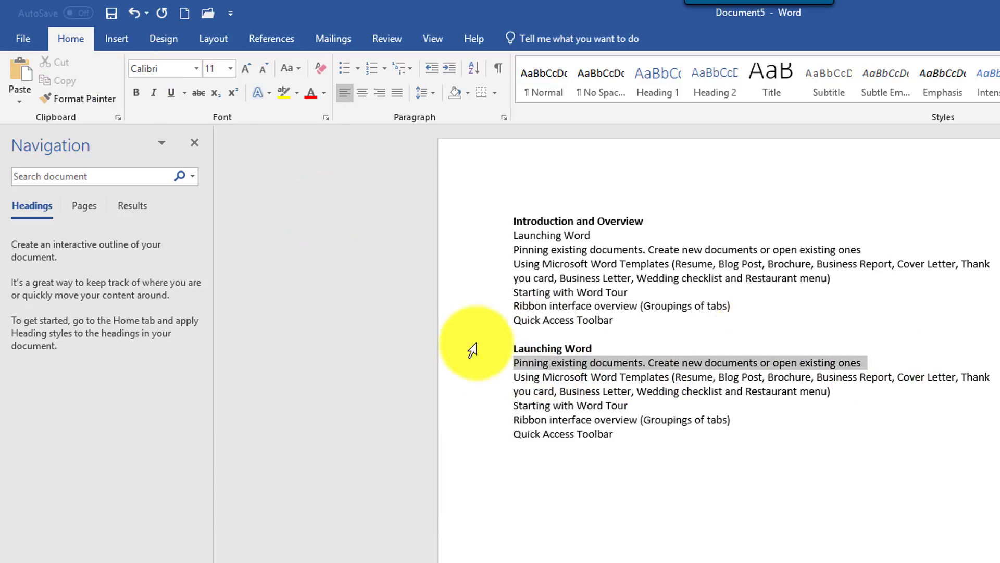
pyautogui.click(153, 97)
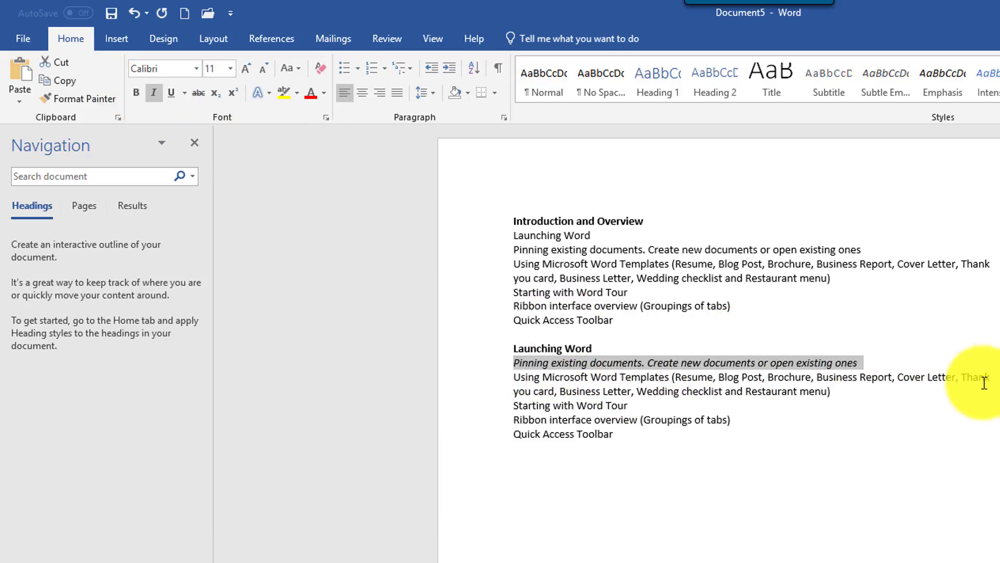
# Underline the whole "Using Microsoft Word Templates" paragraph in the pasted copy
pyautogui.moveTo(846, 398); pyautogui.dragTo(513, 378)
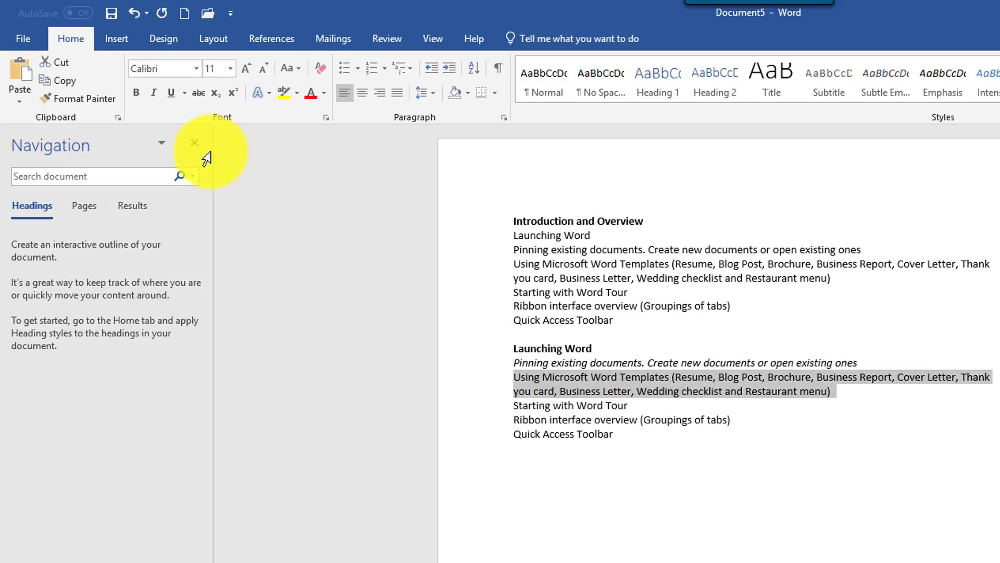
pyautogui.click(167, 95)
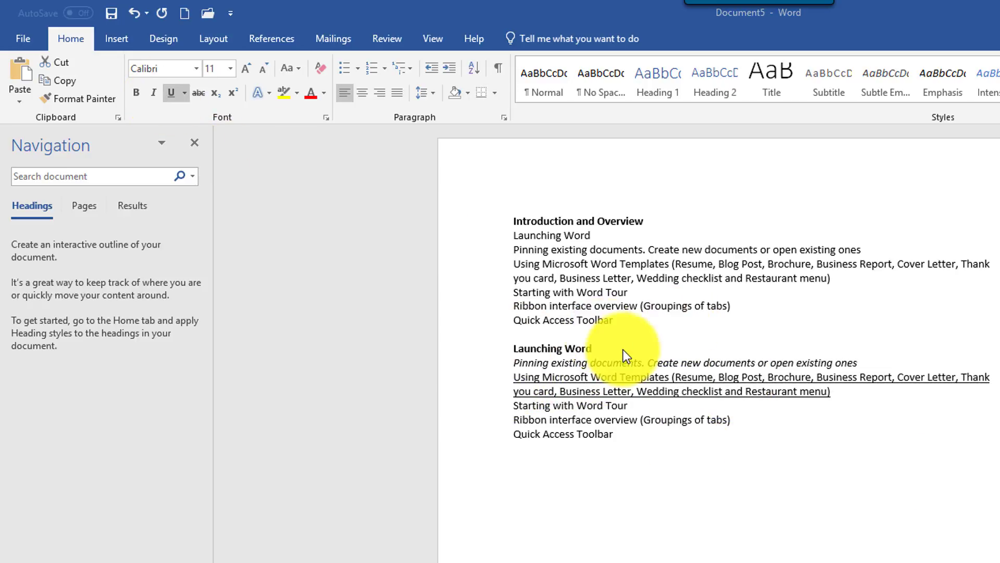
# Apply strikethrough to "Starting with Word Tour" in the pasted copy and undo that formatting
pyautogui.click(636, 408)
pyautogui.moveTo(636, 408); pyautogui.dragTo(454, 405)
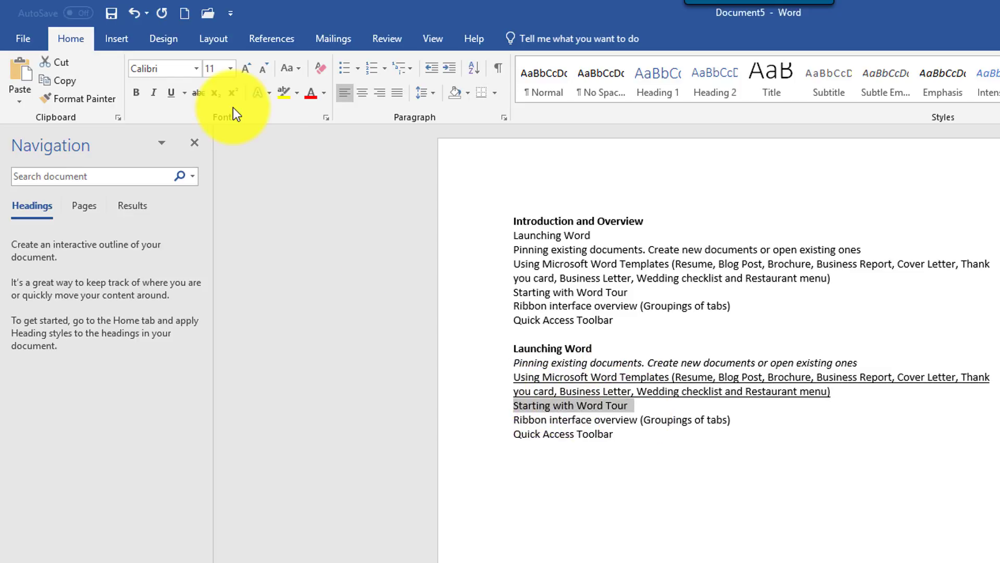
pyautogui.click(199, 94)
pyautogui.click(630, 405)
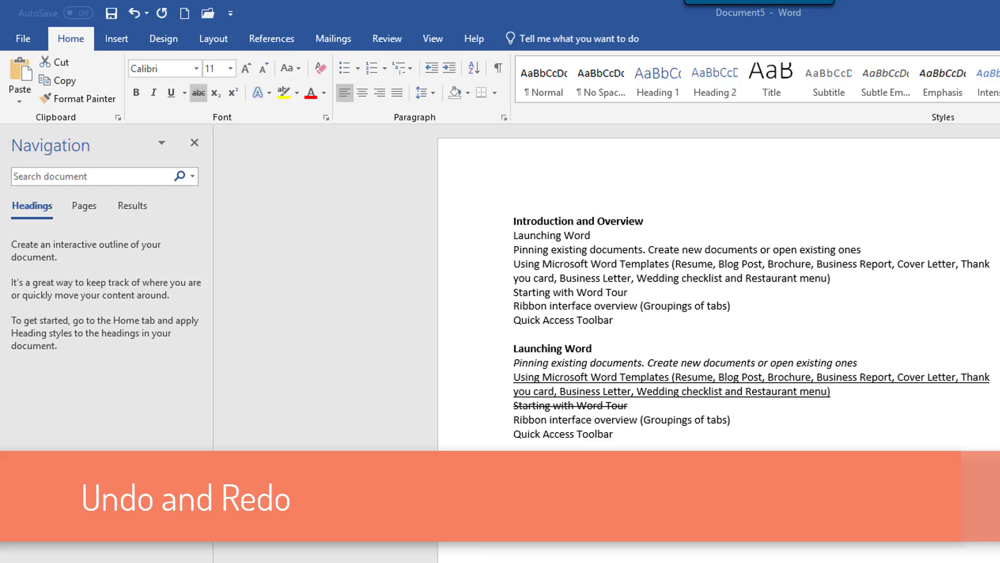
pyautogui.click(134, 13)
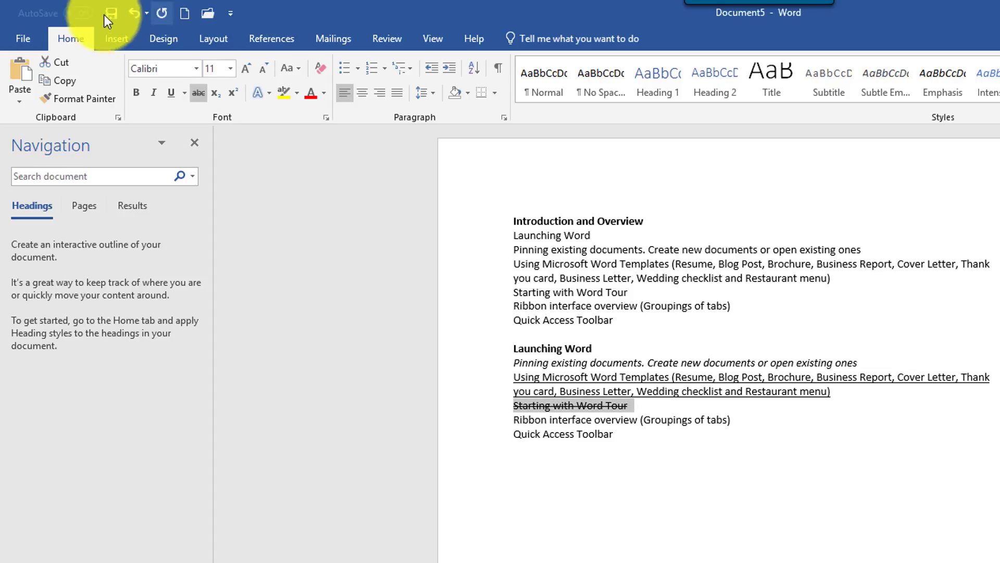
pyautogui.click(134, 13)
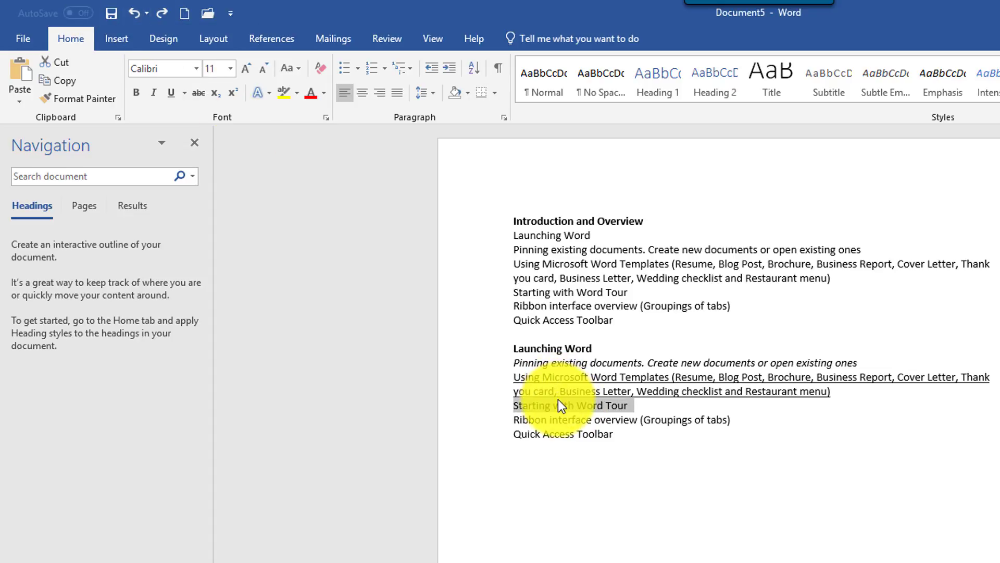
# Undo the underline on the copied templates paragraph and redo it after reviewing the history of undoable actions
pyautogui.click(625, 405)
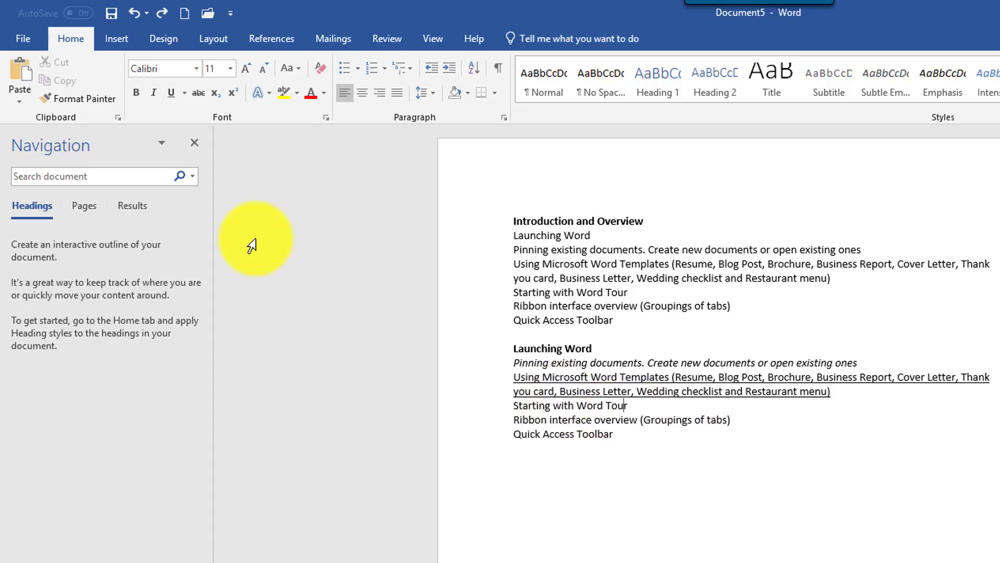
pyautogui.click(134, 14)
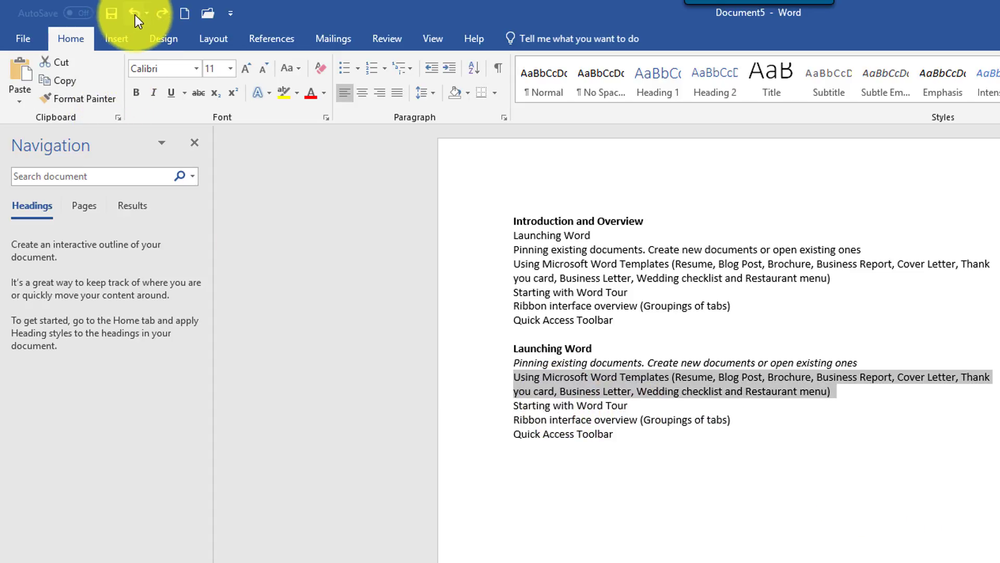
pyautogui.click(146, 13)
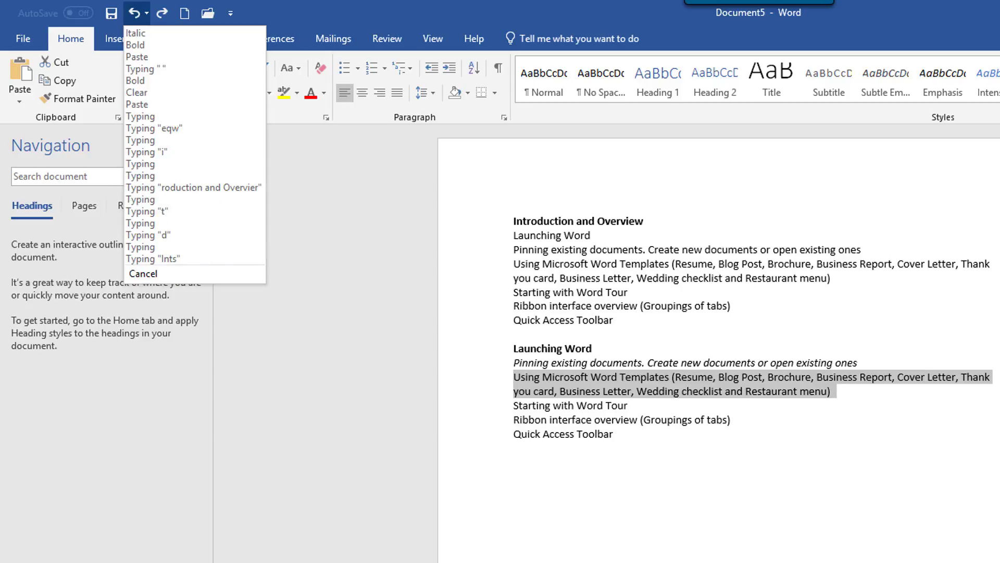
pyautogui.click(797, 412)
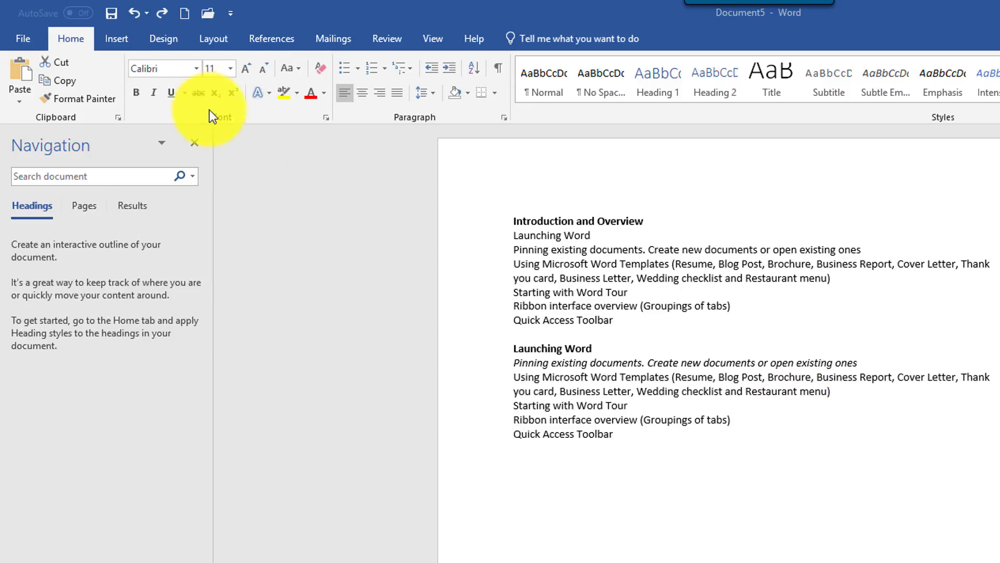
pyautogui.click(163, 12)
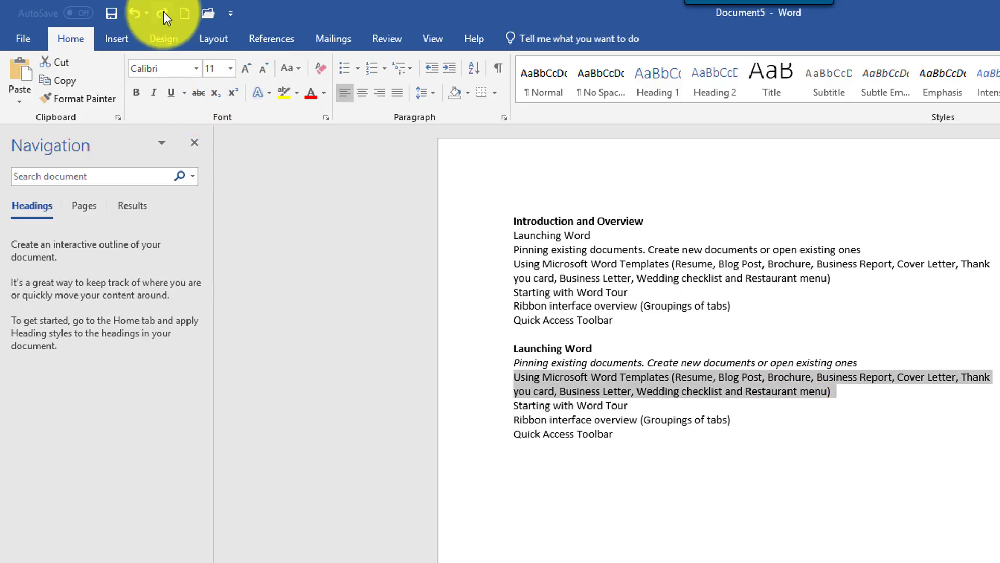
# Redo the underline on the copied templates paragraph and the strikethrough on the copied "Starting with Word Tour" line
pyautogui.click(162, 14)
pyautogui.click(160, 10)
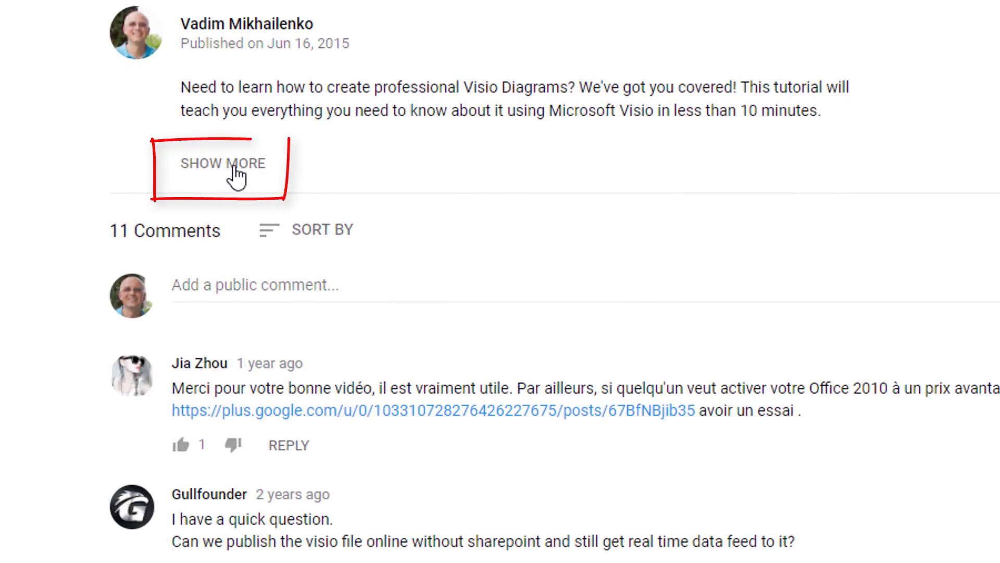
pyautogui.click(234, 168)
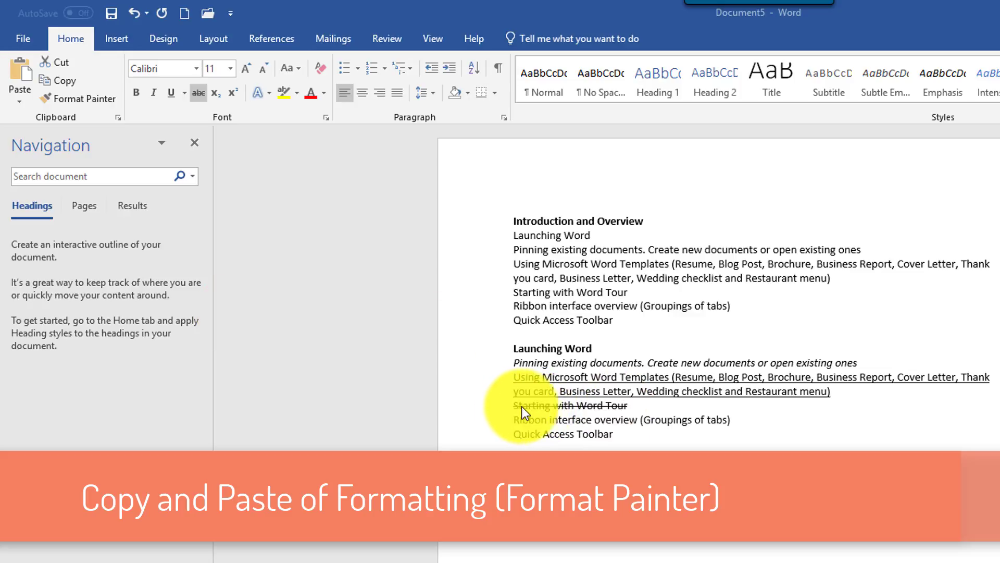
# Make the struck-through "Starting with Word Tour" line in the pasted copy bold
pyautogui.click(630, 408)
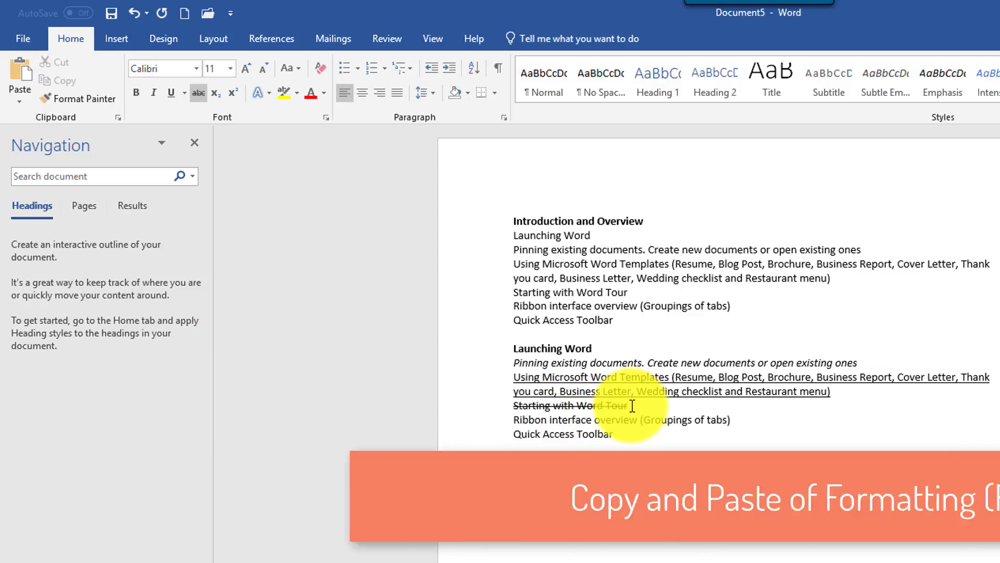
pyautogui.moveTo(629, 409); pyautogui.dragTo(476, 412)
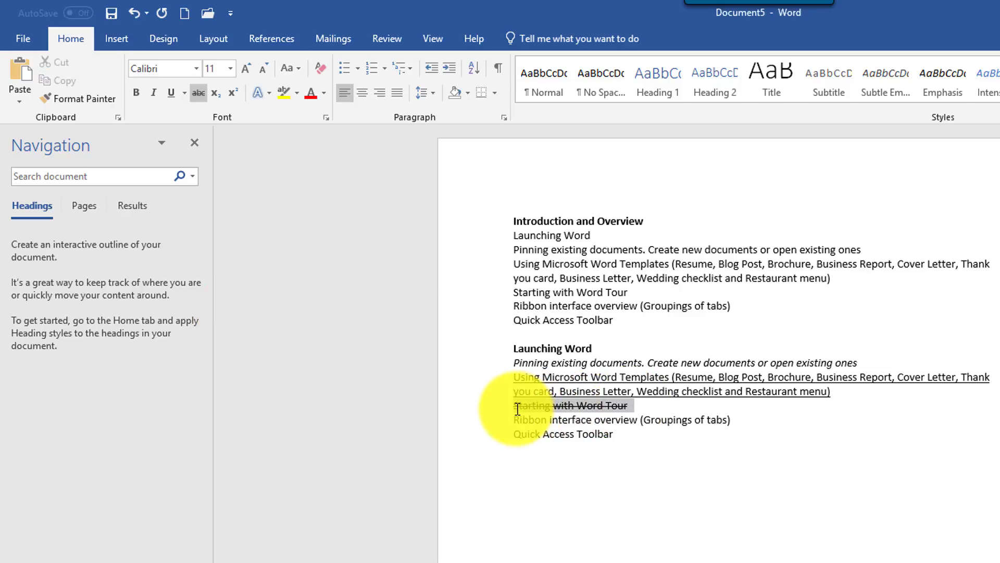
pyautogui.click(134, 94)
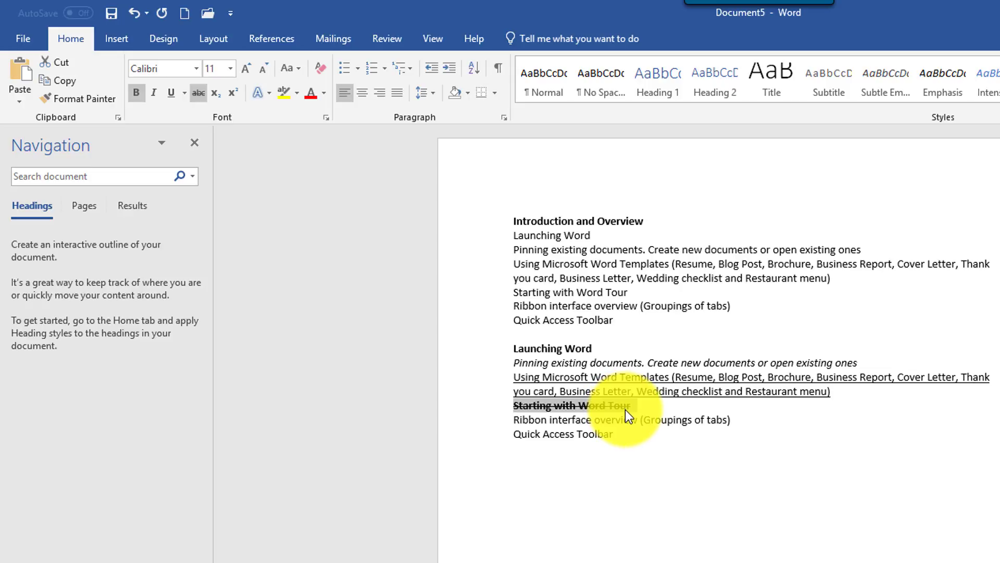
pyautogui.click(652, 401)
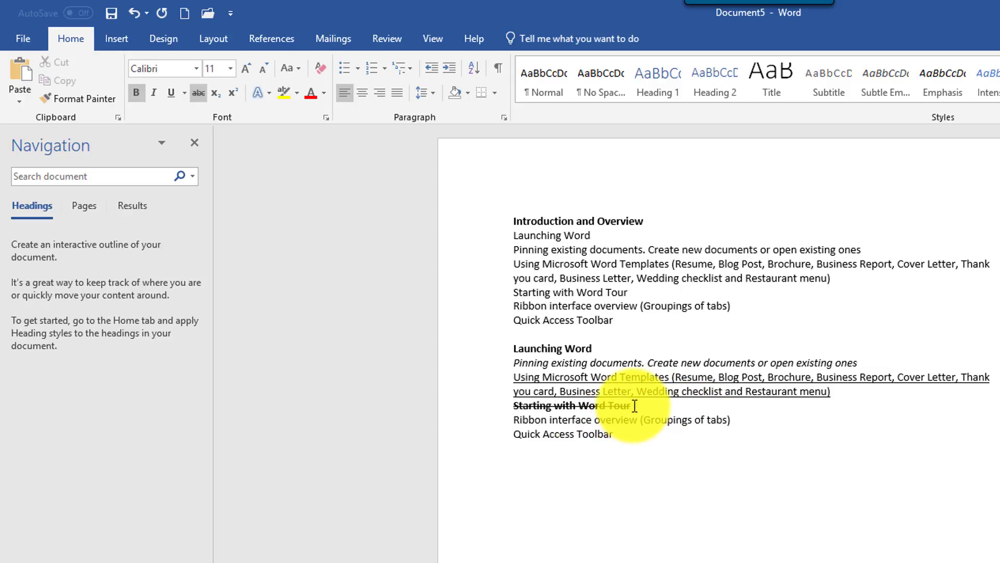
# Use Format Painter to copy the "Starting with Word Tour" formatting onto the word "Access" in the pasted copy's last line
pyautogui.moveTo(636, 406); pyautogui.dragTo(504, 407)
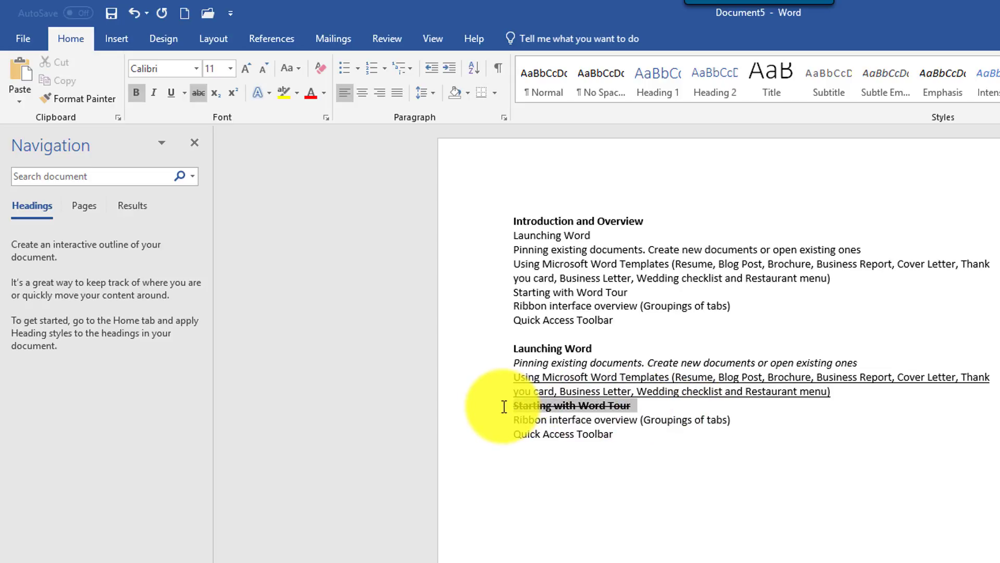
pyautogui.click(83, 100)
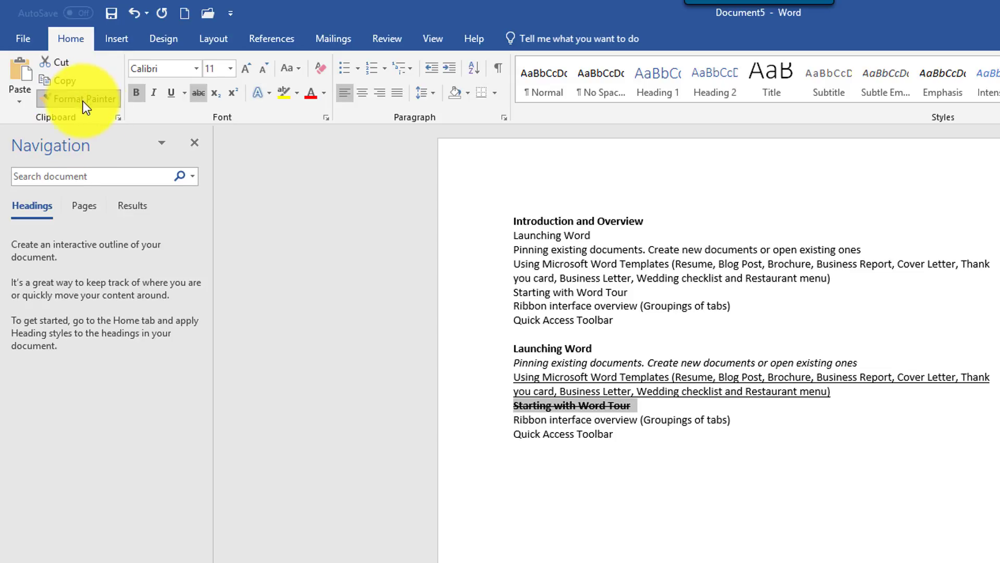
pyautogui.click(569, 435)
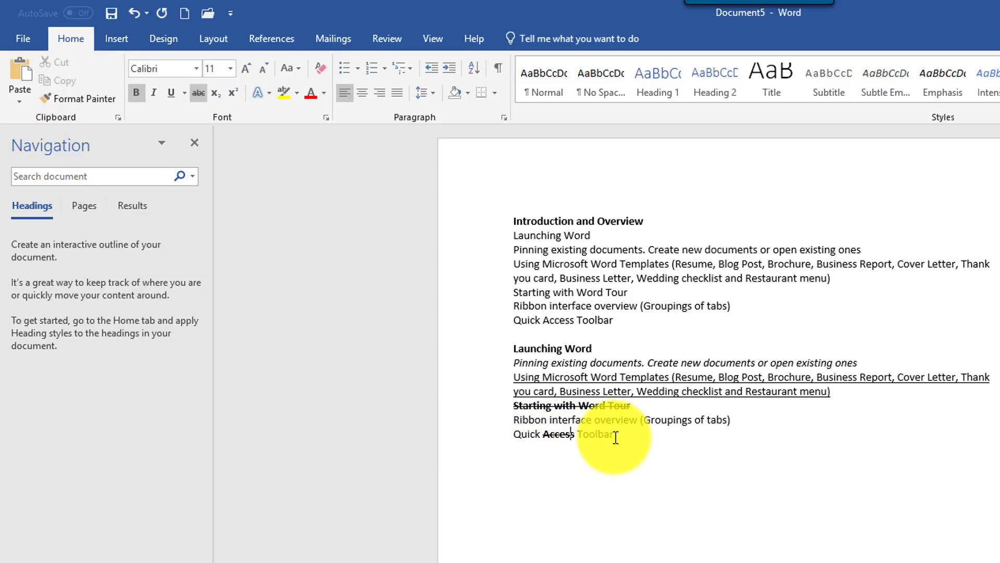
# Use Format Painter to copy the "Starting with Word Tour" formatting onto the whole copied "Ribbon interface overview (Groupings of tabs)" line
pyautogui.moveTo(735, 421); pyautogui.dragTo(474, 415)
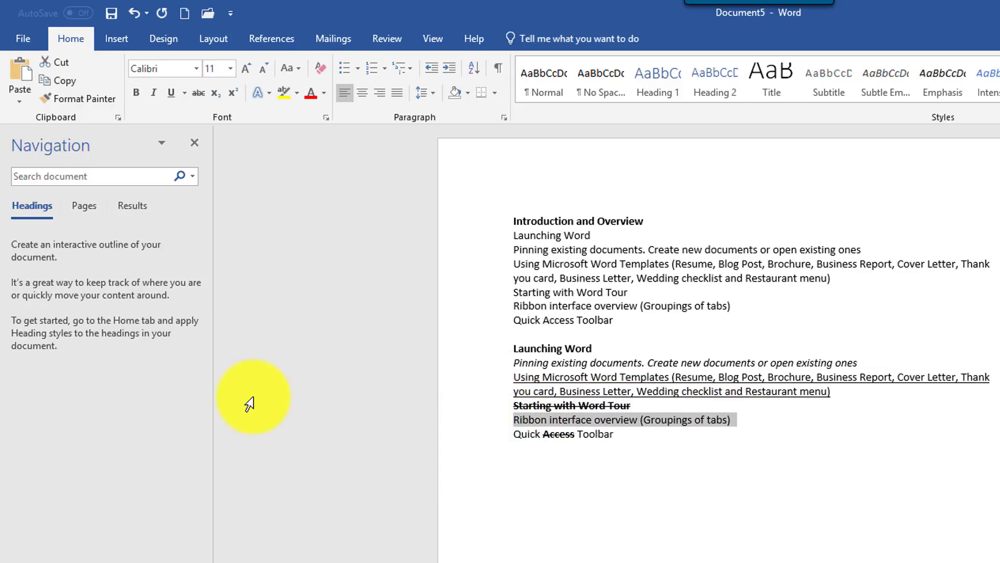
pyautogui.moveTo(635, 406); pyautogui.dragTo(404, 407)
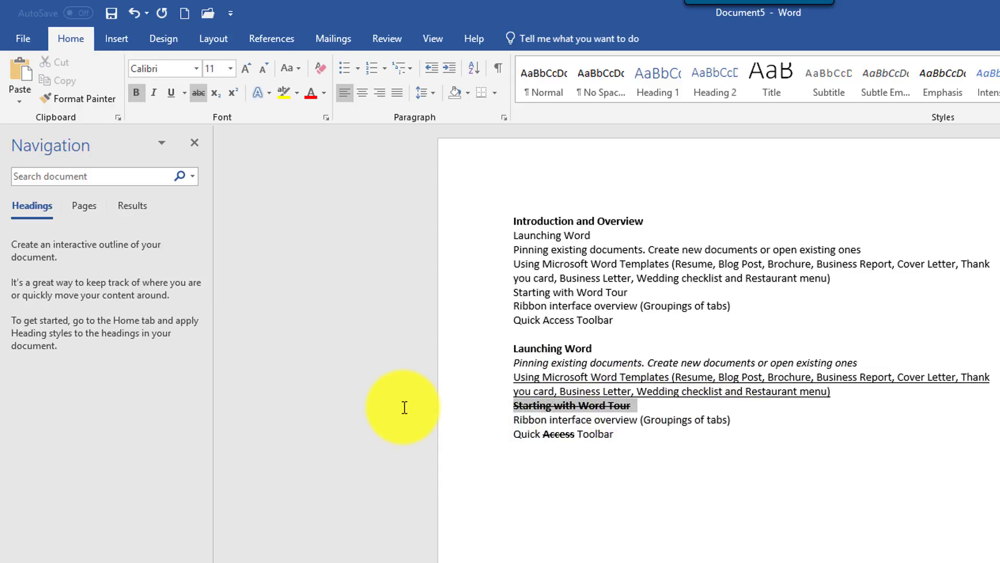
pyautogui.click(78, 98)
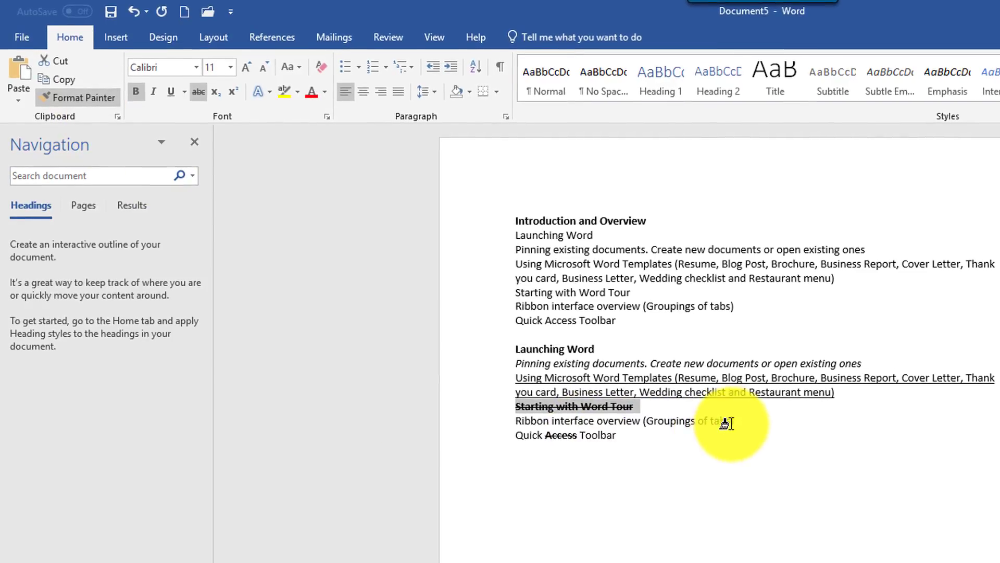
pyautogui.moveTo(736, 423); pyautogui.dragTo(469, 417)
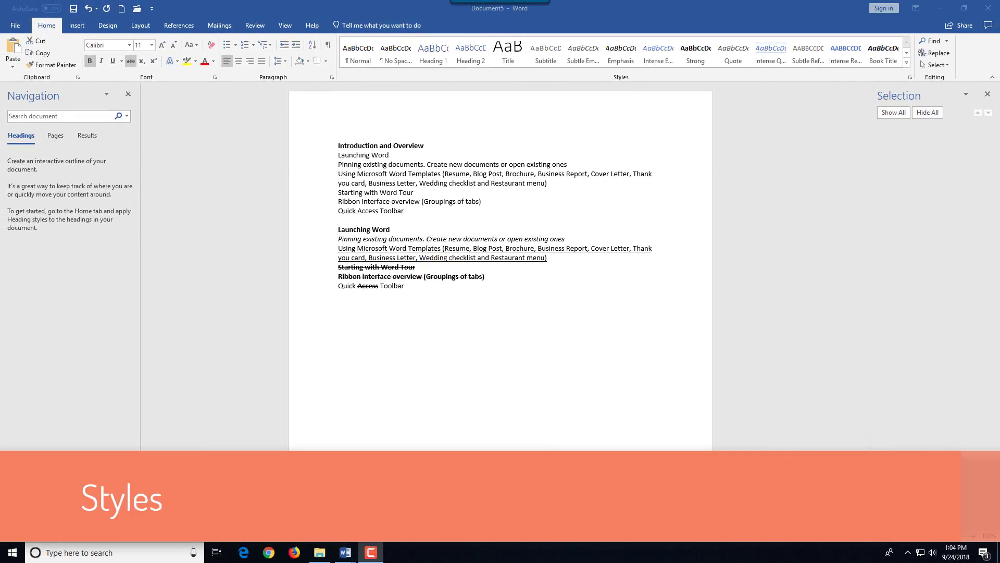
# Undo all the formatting changes made to the pasted copy of the list
pyautogui.click(410, 290)
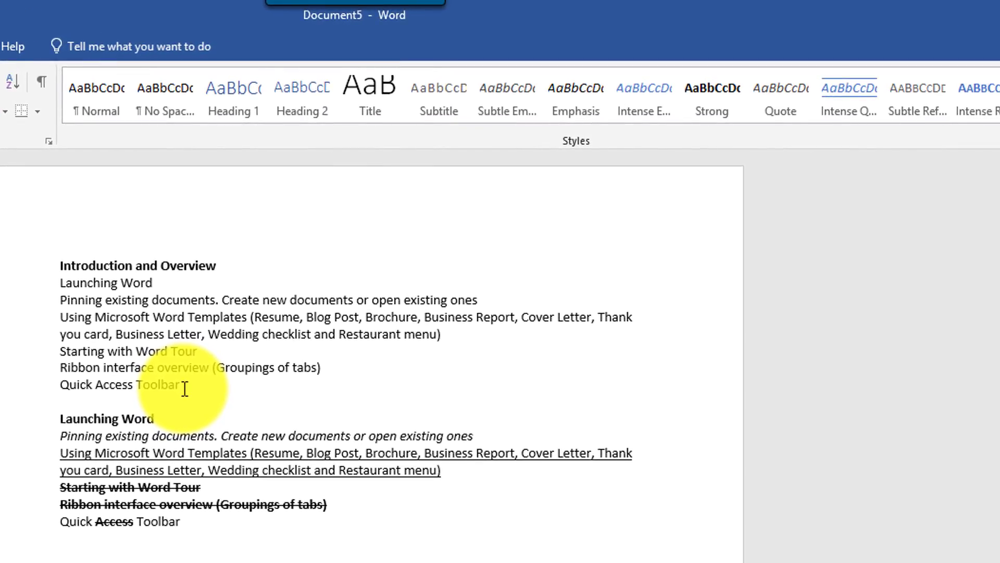
pyautogui.click(185, 388)
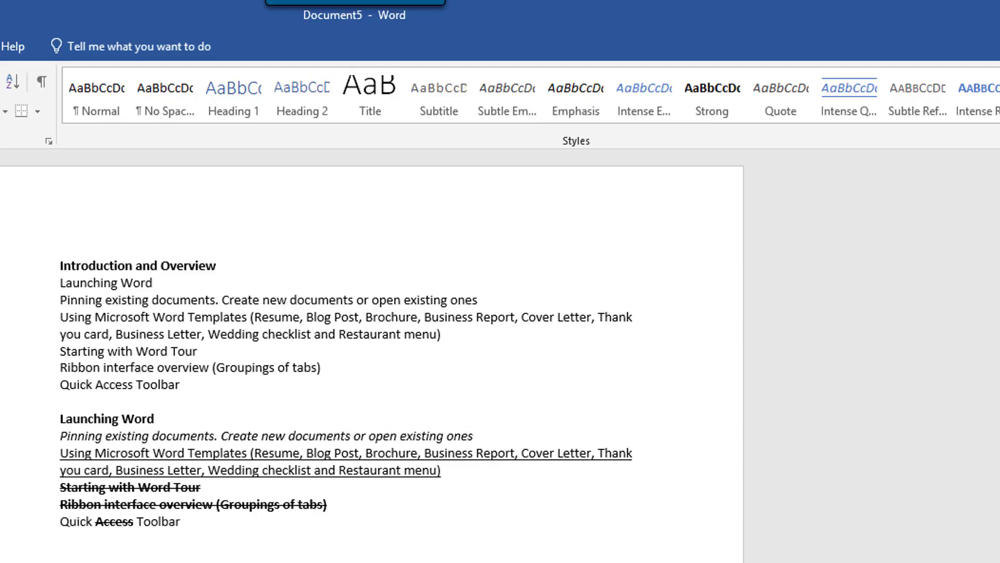
pyautogui.hotkey('ctrl', 'z')
pyautogui.hotkey('ctrl', 'z')
pyautogui.hotkey('ctrl', 'z')
pyautogui.hotkey('ctrl', 'z')
pyautogui.hotkey('ctrl', 'z')
pyautogui.hotkey('ctrl', 'z')
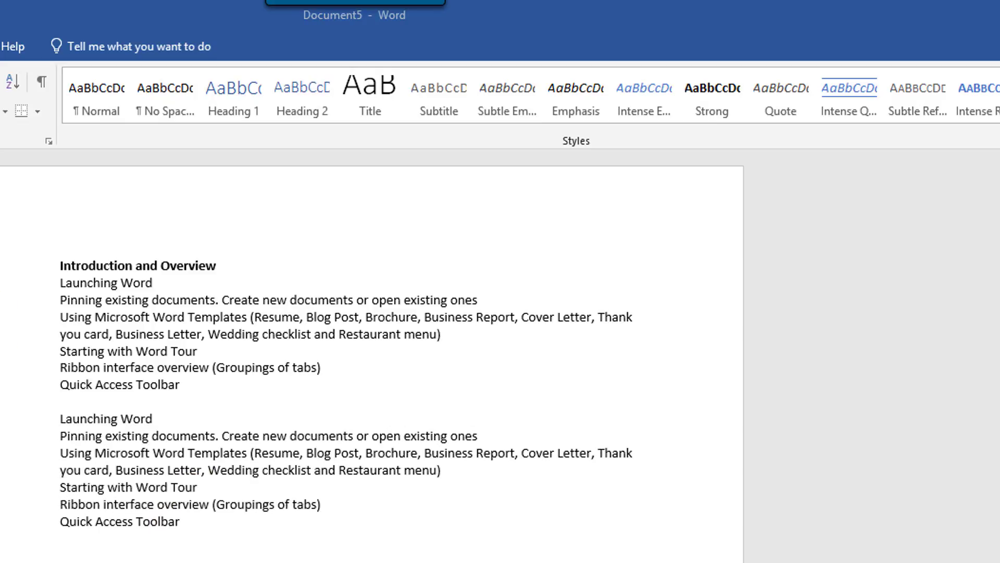
# Replace the pasted copy with the lines "Editing", "Basic formatting of the document", "Copy and Paste", "Copy and Paste formatting" and "Undo"
pyautogui.moveTo(192, 534); pyautogui.dragTo(45, 415)
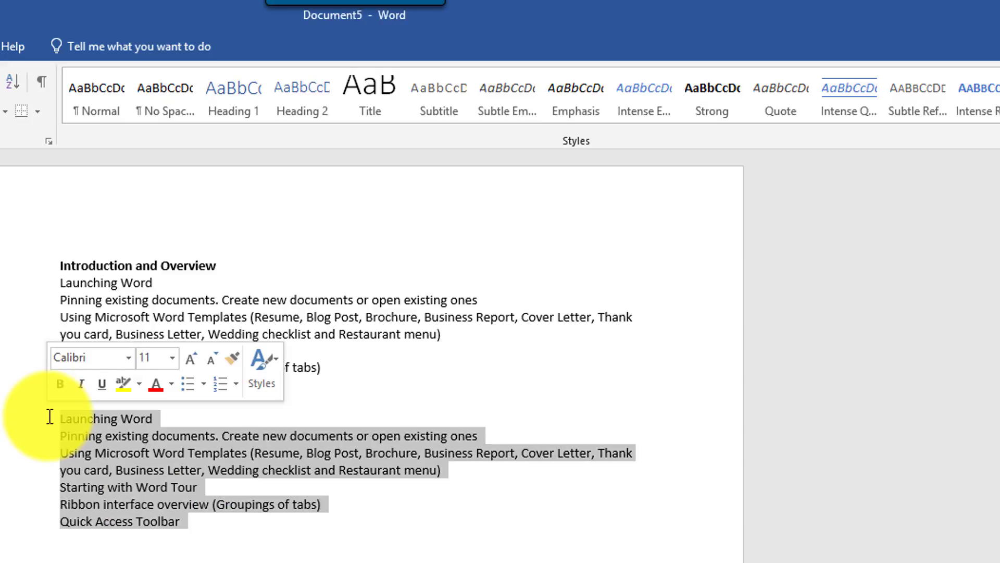
pyautogui.write('Editing Basic formatting of the document Copy and Paste Copy and Paste formatting Undo')
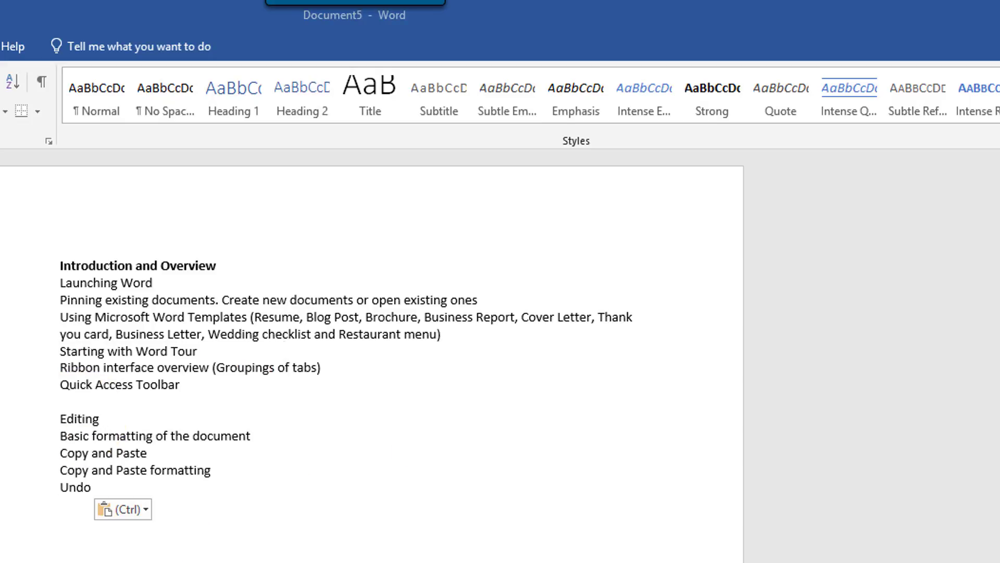
# Insert the title "Microsoft Word Tutorial" above "Introduction and Overview", separated from it by a blank line
pyautogui.click(56, 276)
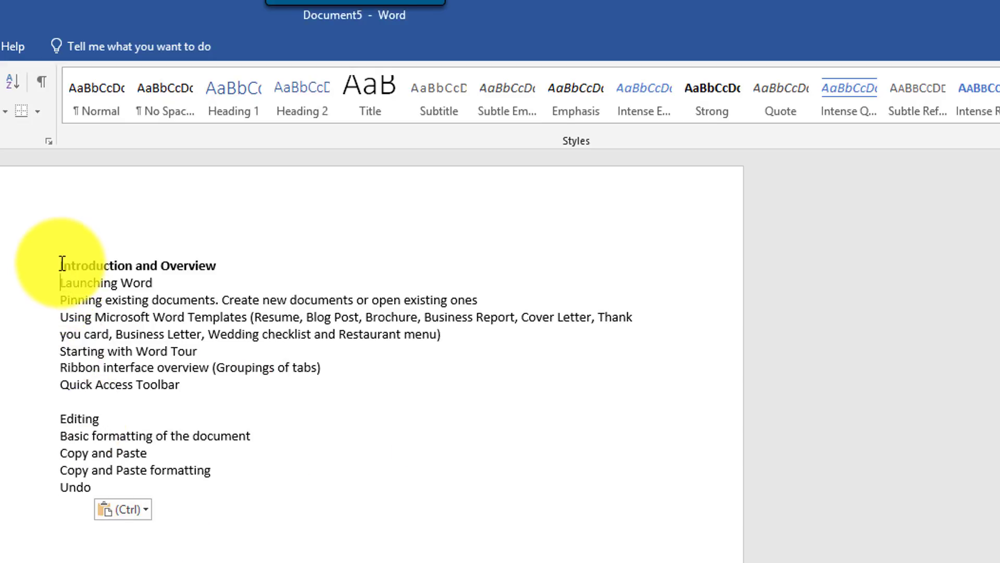
pyautogui.click(62, 265)
pyautogui.press('Return')
pyautogui.press('Return')
pyautogui.press('Up')
pyautogui.press('Up')
pyautogui.write('Microsoft Word Tutorial')
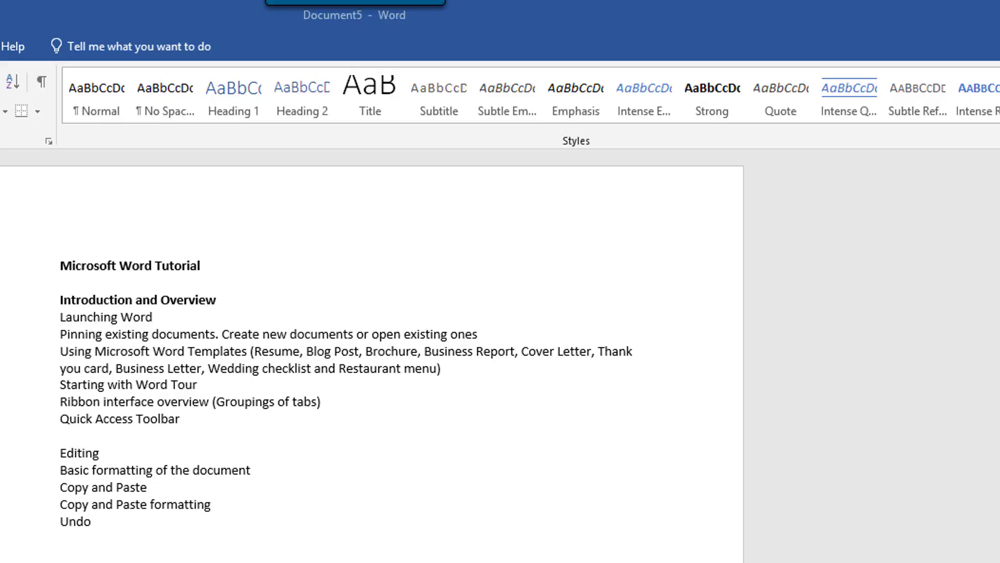
# Apply the Heading 1 style to "Microsoft Word Tutorial" and Heading 2 to both "Introduction and Overview" and "Editing"
pyautogui.click(442, 369)
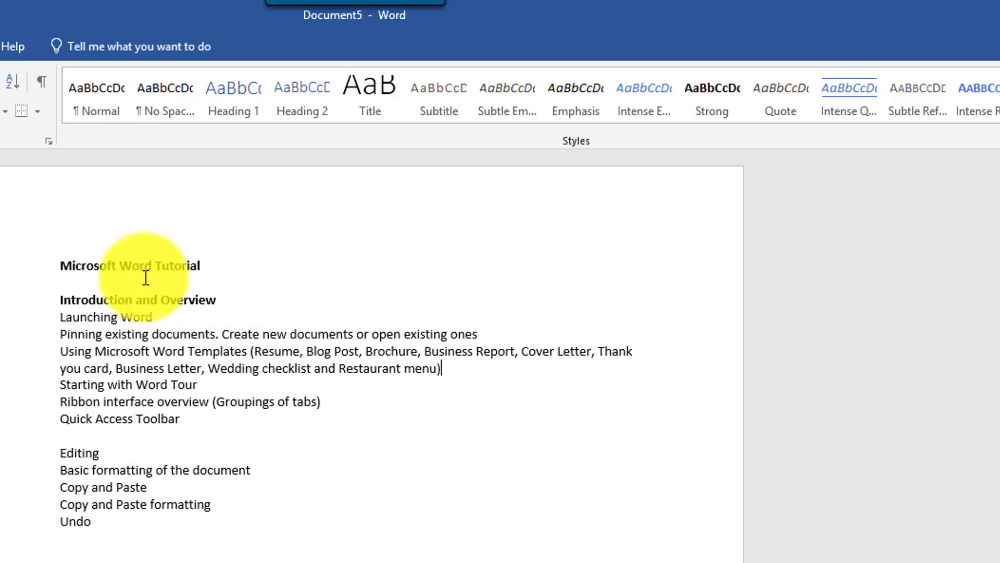
pyautogui.click(233, 96)
pyautogui.click(246, 320)
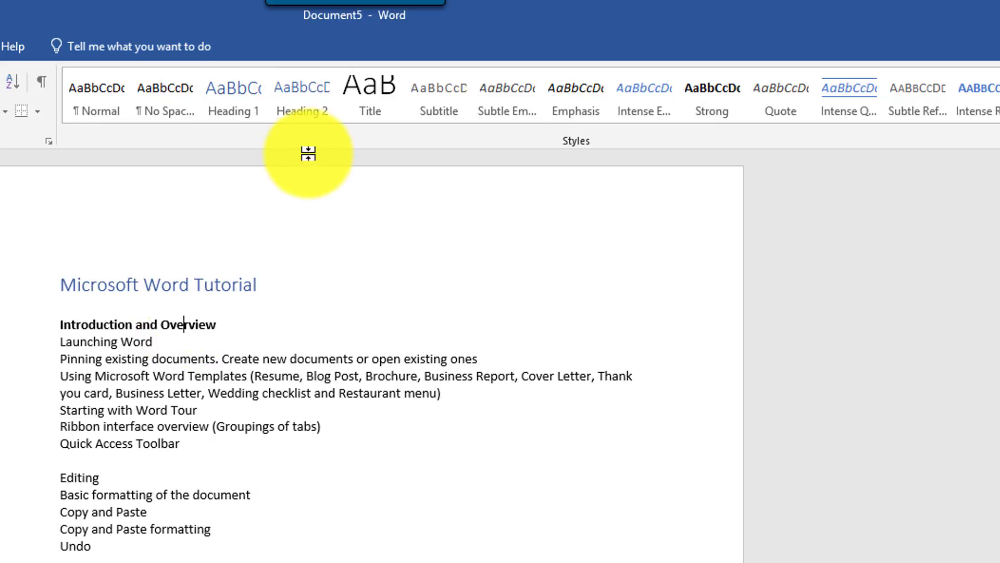
pyautogui.click(301, 101)
pyautogui.click(73, 478)
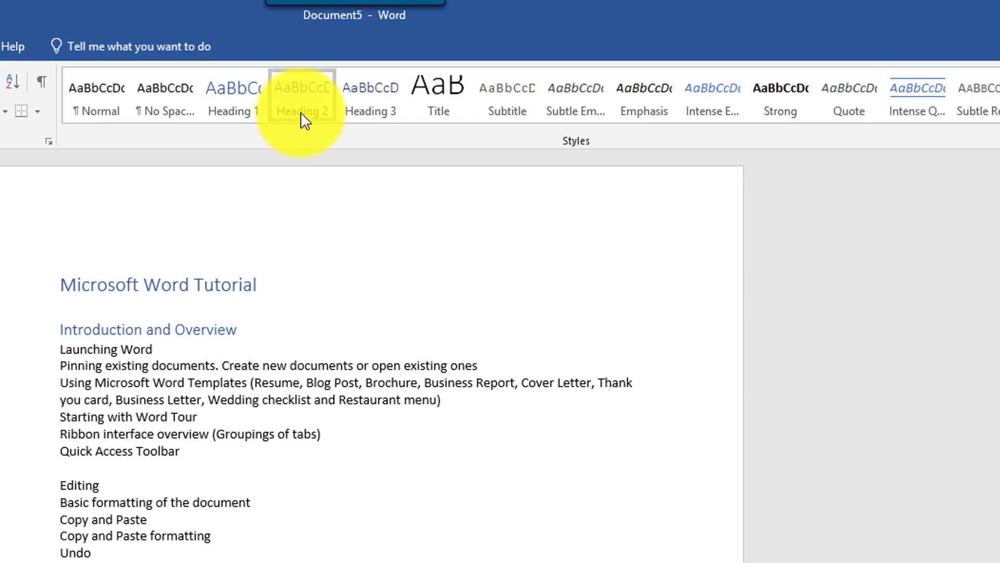
pyautogui.click(301, 111)
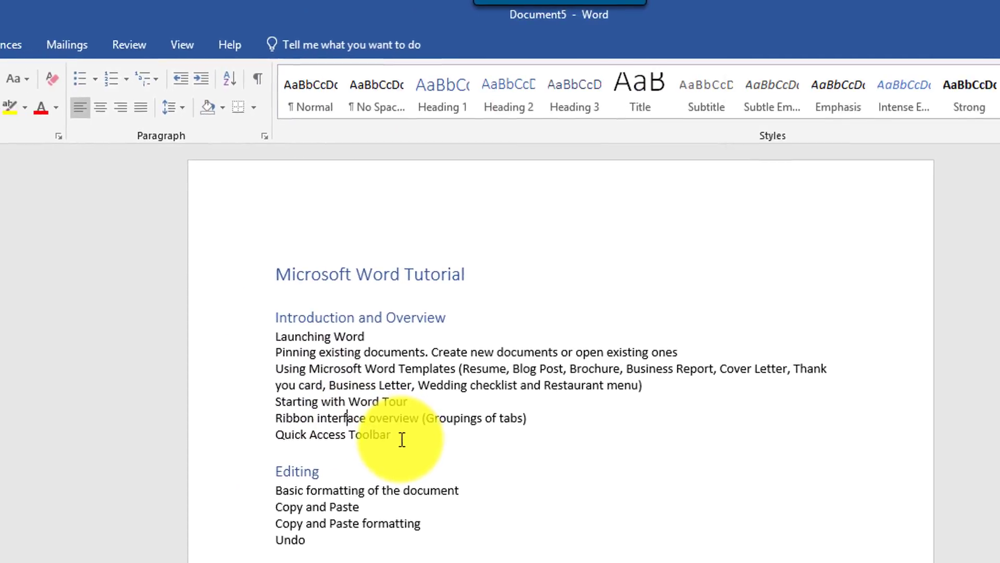
# Number the six items under "Introduction and Overview" using the 1) 2) 3) format
pyautogui.moveTo(402, 439); pyautogui.dragTo(275, 336)
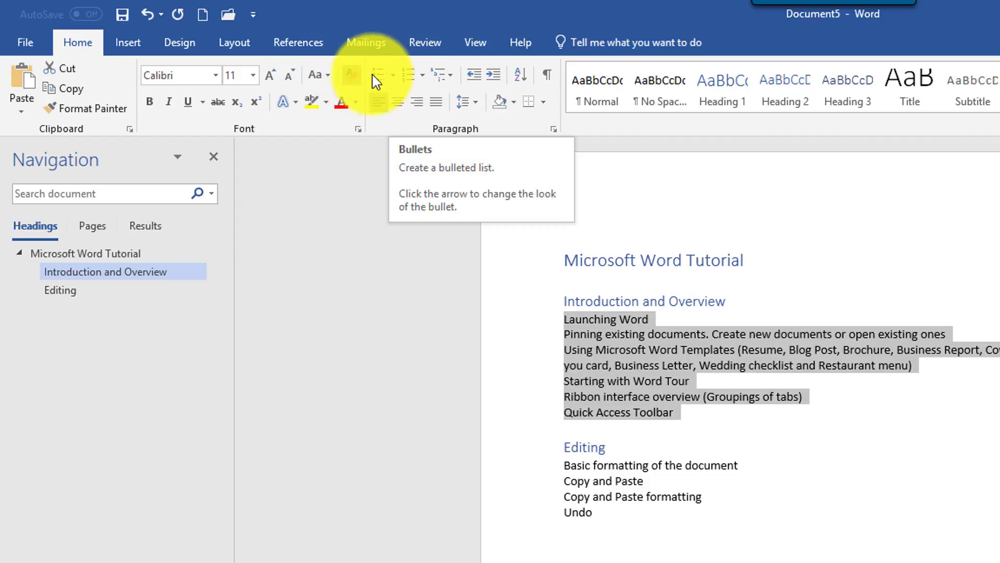
pyautogui.click(376, 80)
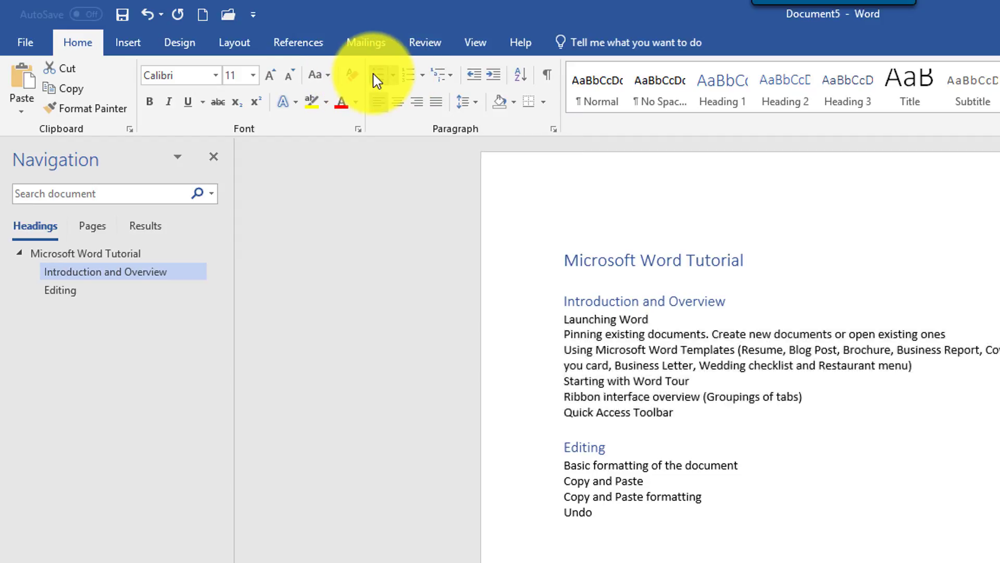
pyautogui.click(423, 76)
pyautogui.click(489, 140)
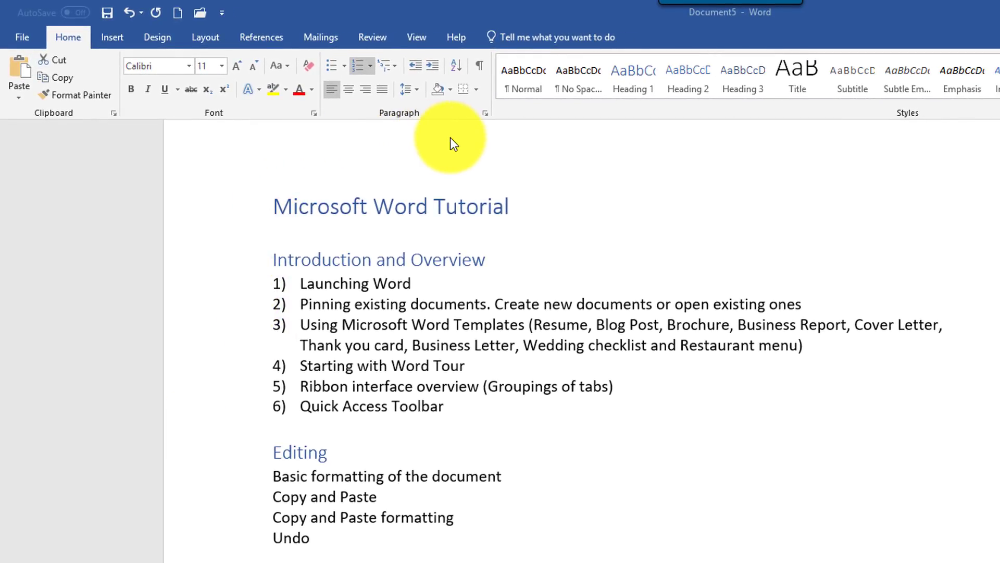
# Preview alternative number formats for the list under "Introduction and Overview"
pyautogui.moveTo(352, 281); pyautogui.dragTo(248, 281)
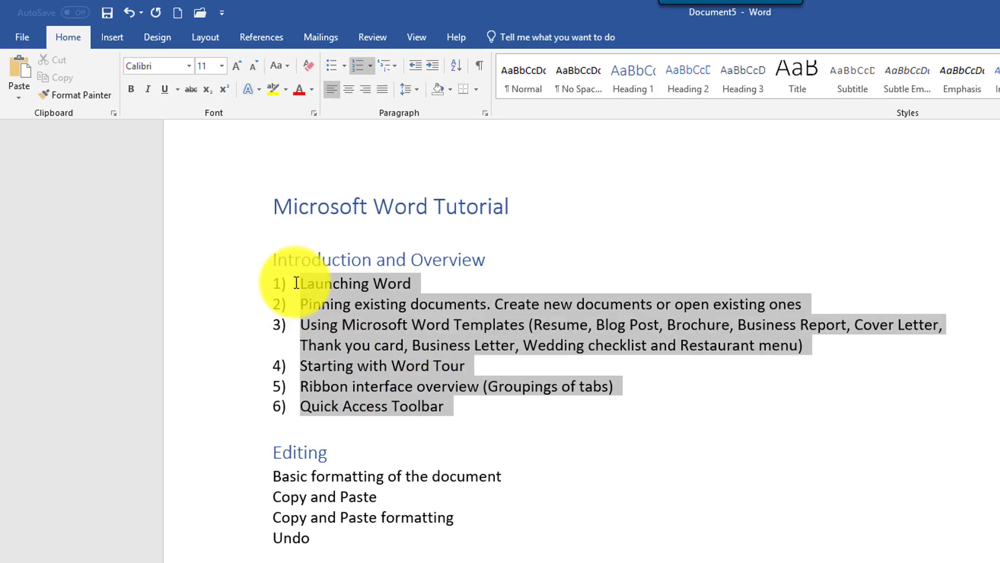
pyautogui.click(373, 64)
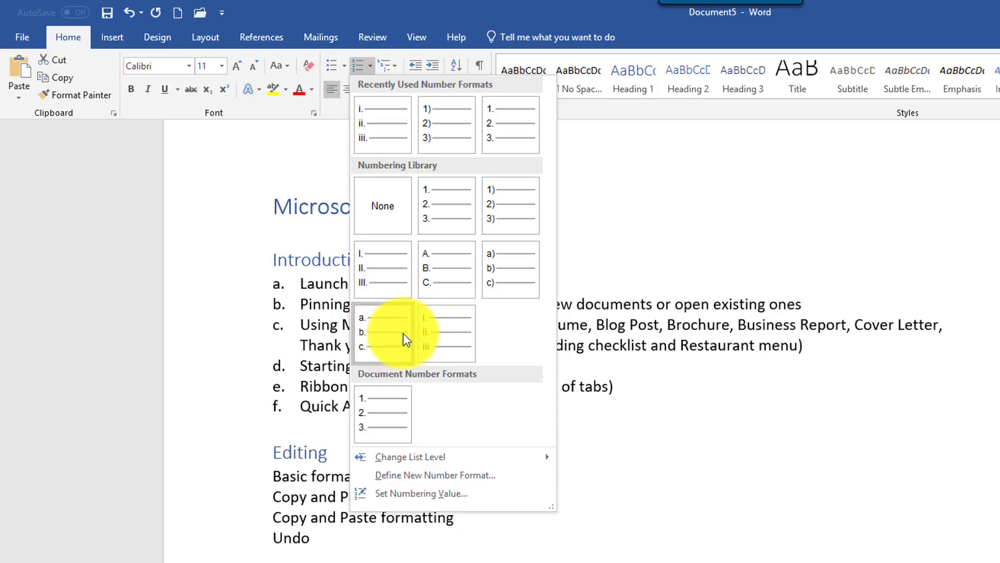
pyautogui.click(457, 194)
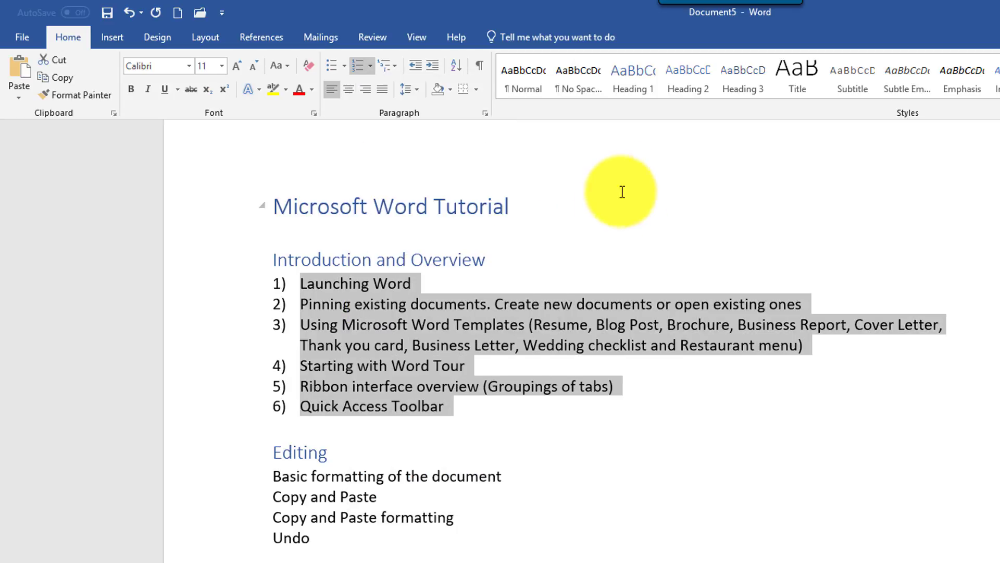
# Turn the four items under "Editing" into a list with round bullets and preview the other bullet styles
pyautogui.moveTo(323, 535); pyautogui.dragTo(257, 478)
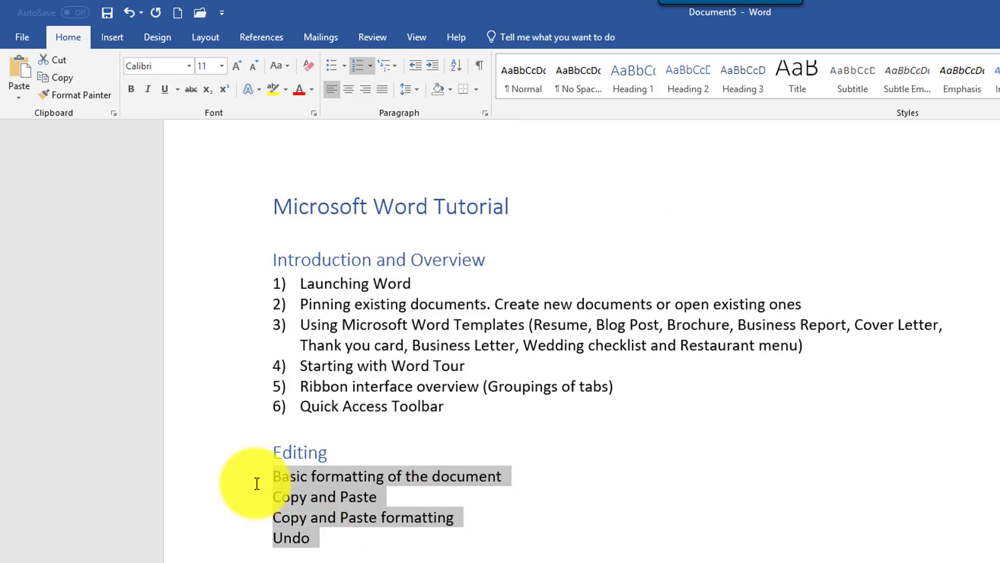
pyautogui.click(329, 64)
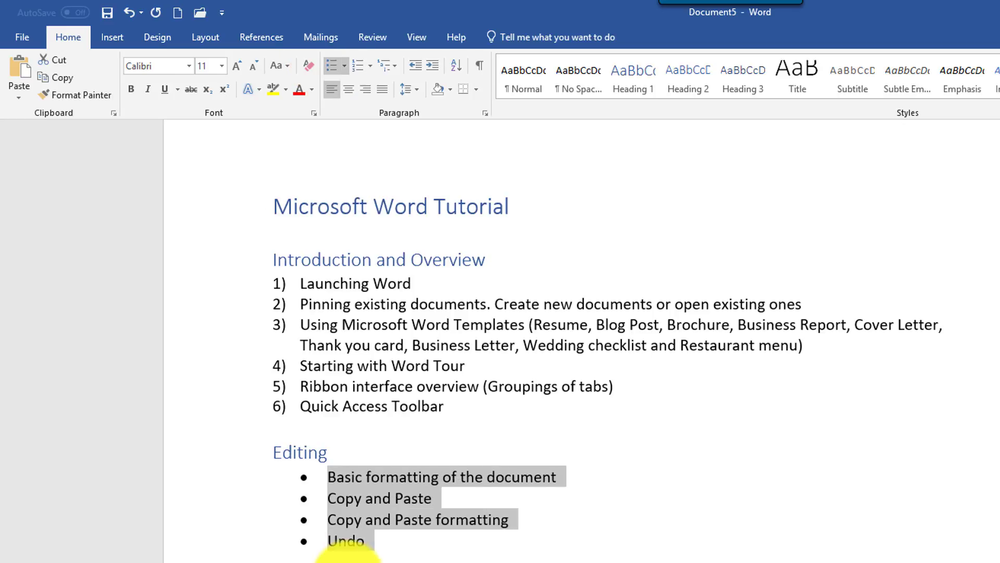
pyautogui.click(345, 65)
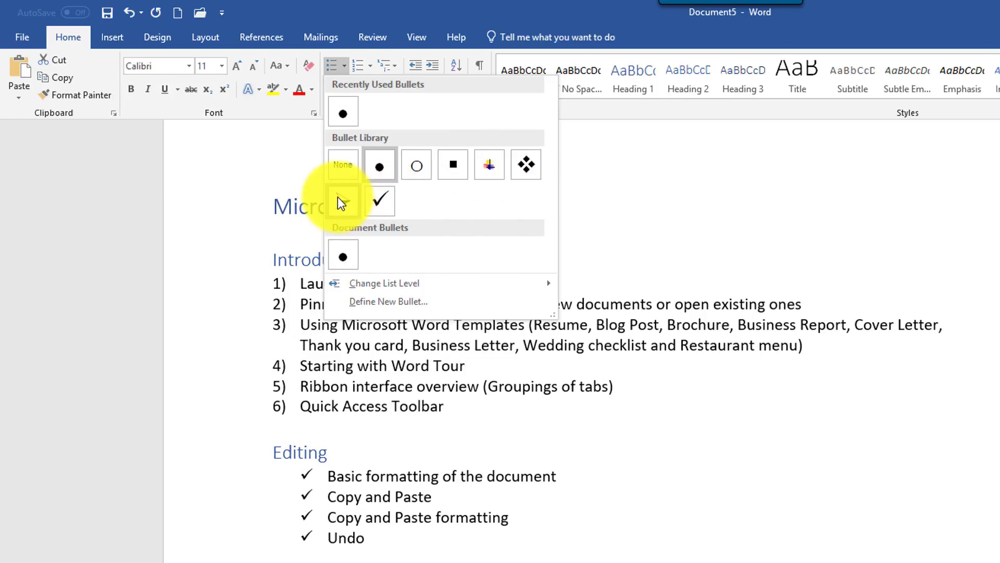
pyautogui.moveTo(403, 290)
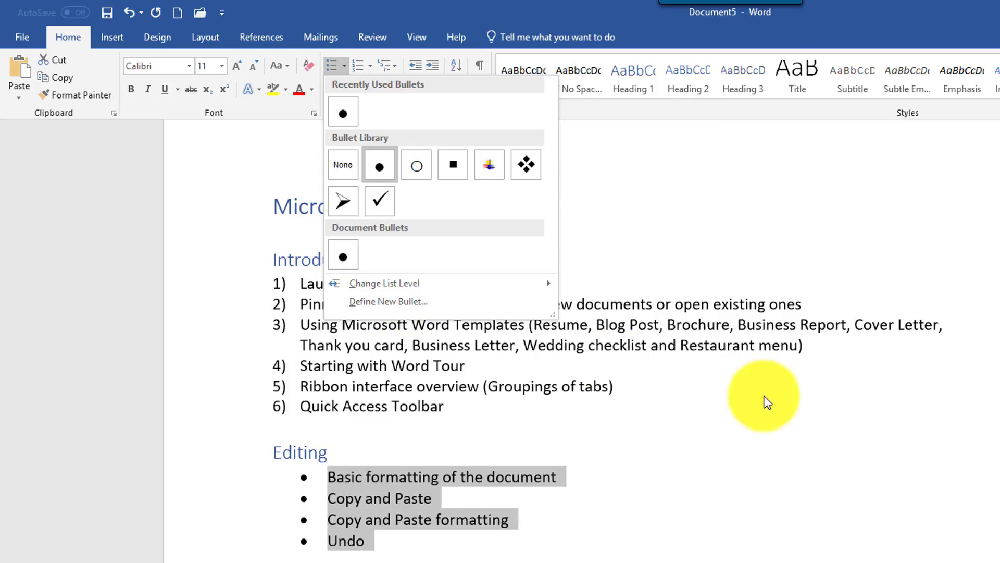
pyautogui.click(559, 354)
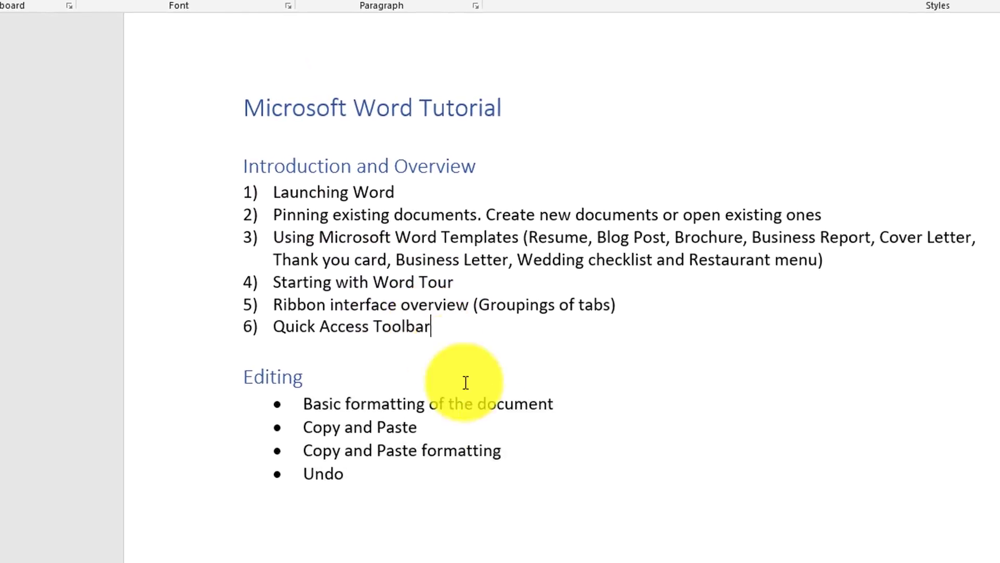
# Copy the four bulleted items under "Editing" and paste a second copy below them, keeping the source formatting
pyautogui.moveTo(335, 428); pyautogui.dragTo(285, 342)
pyautogui.hotkey('ctrl', 'c')
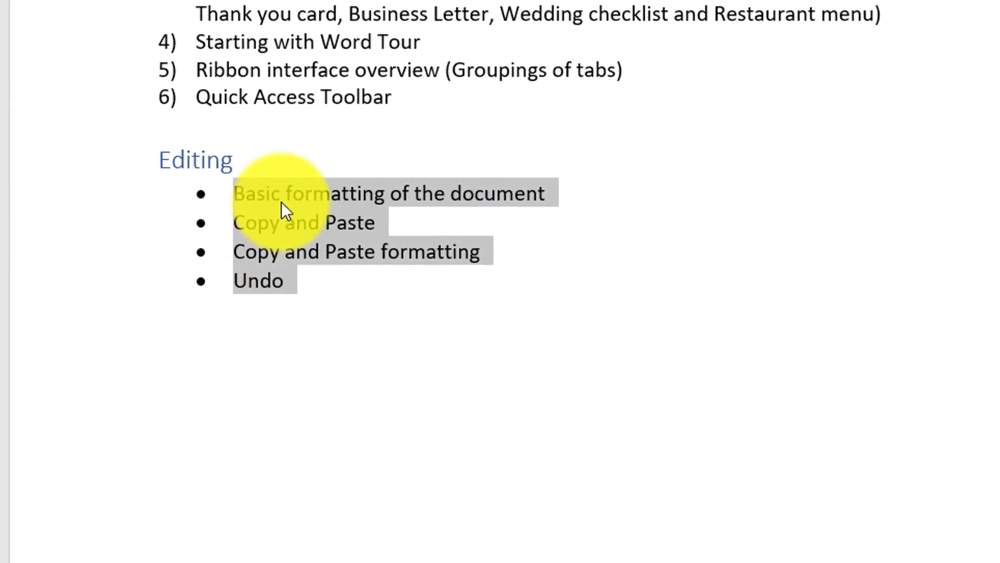
pyautogui.rightClick(301, 207)
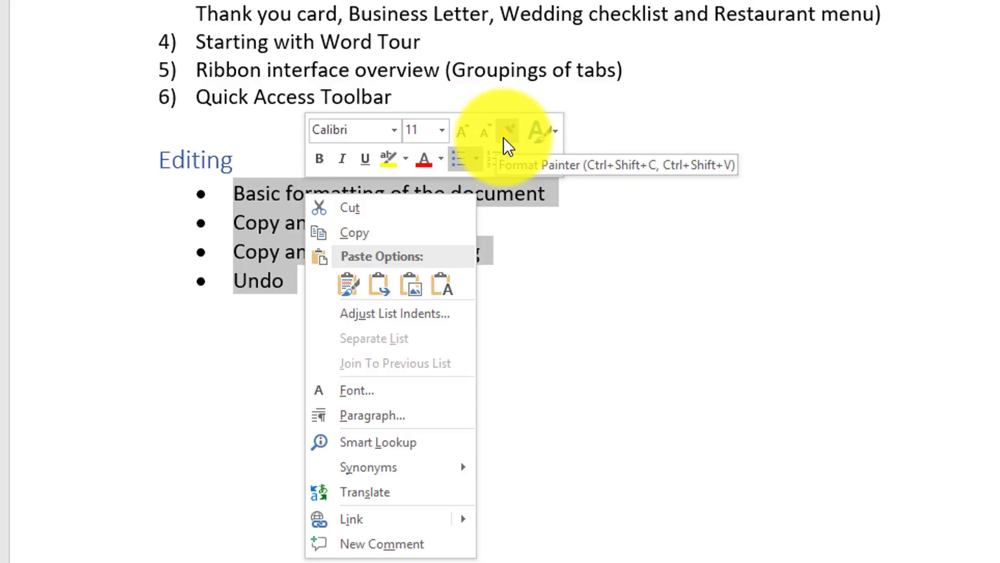
pyautogui.click(348, 285)
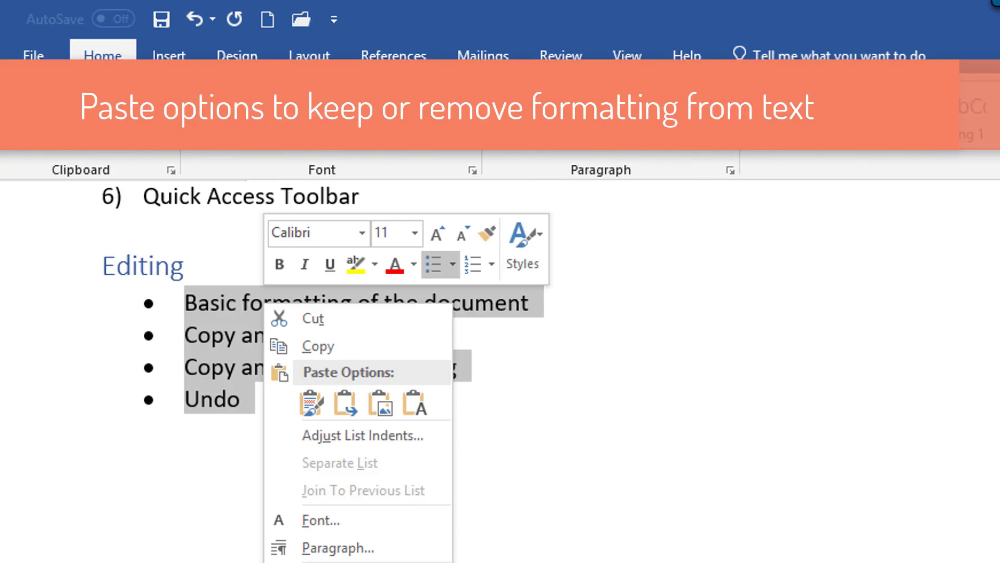
pyautogui.click(312, 403)
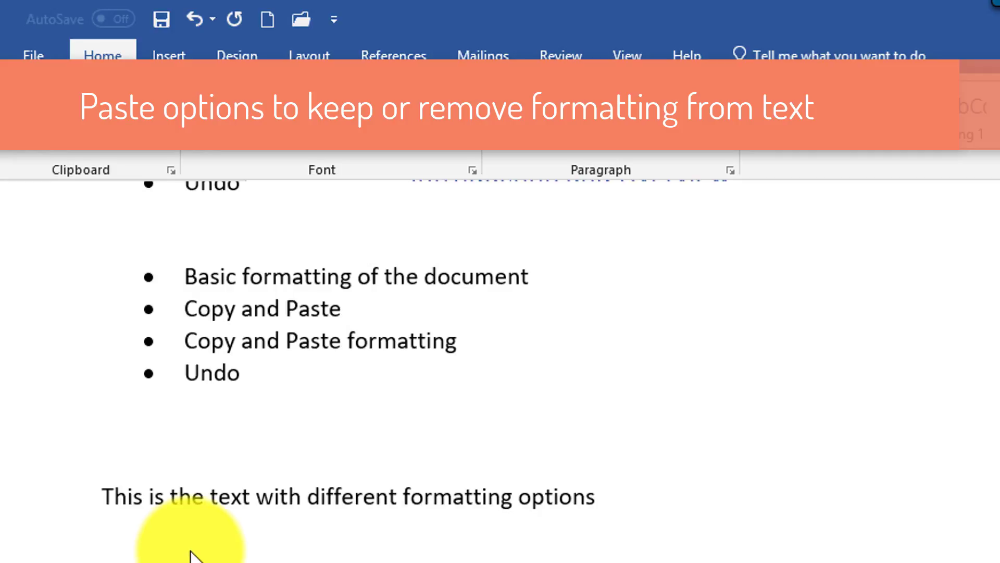
# Make "different" bold and "formatting" italic in the sentence "This is the text with different formatting options"
pyautogui.click(179, 497)
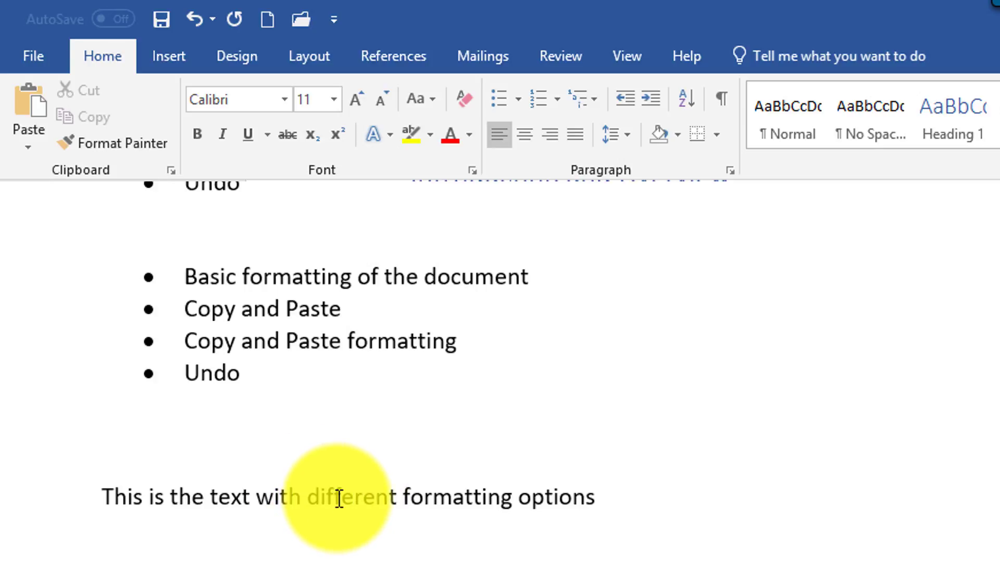
pyautogui.doubleClick(339, 499)
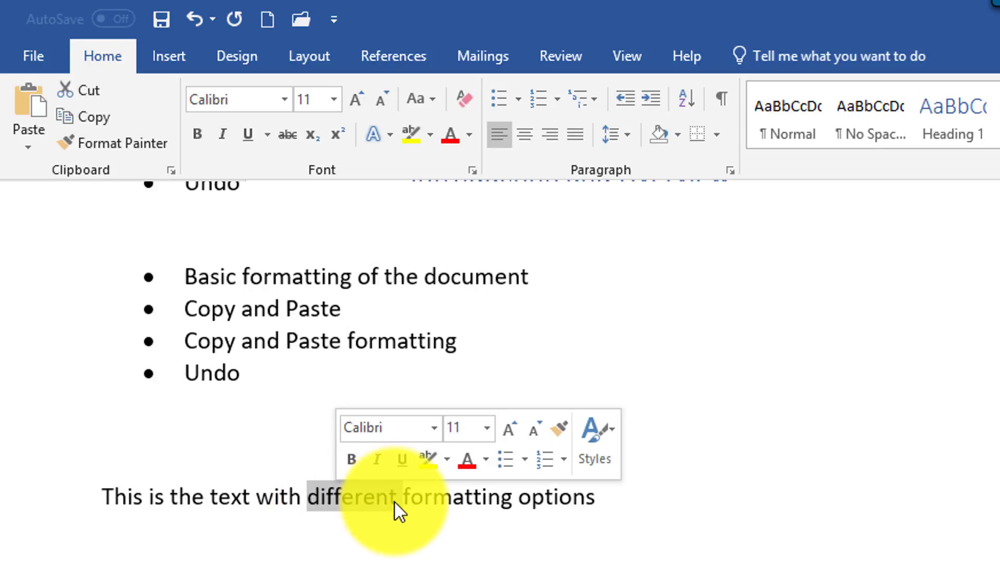
pyautogui.click(197, 133)
pyautogui.doubleClick(454, 502)
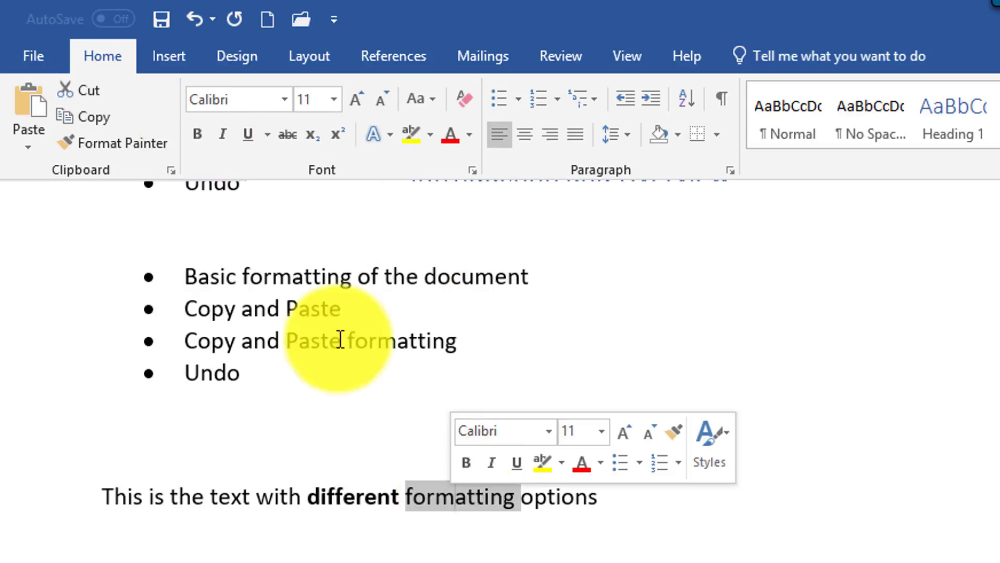
pyautogui.click(222, 134)
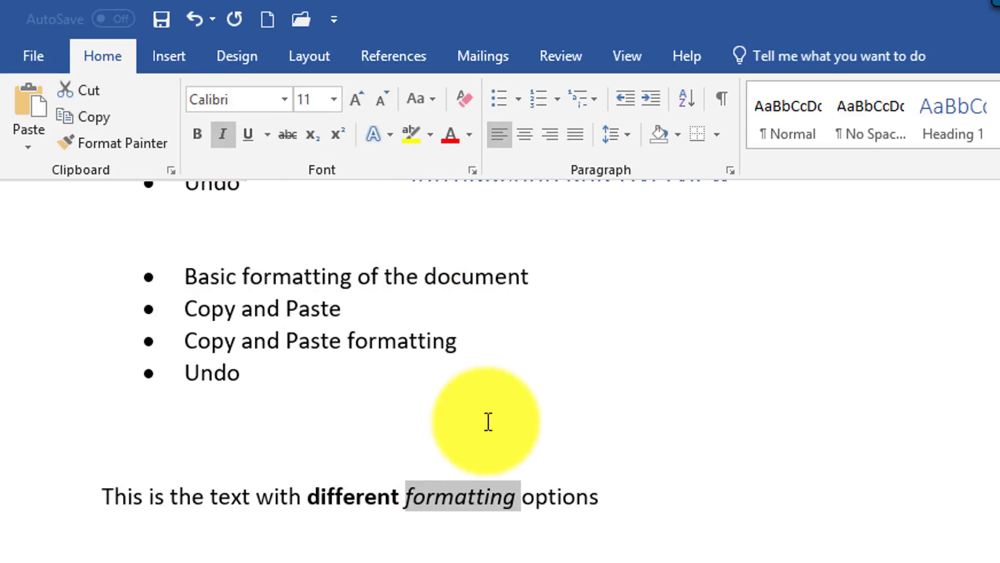
# Enlarge the word "options" at the end of the sample sentence to 18 pt
pyautogui.doubleClick(571, 501)
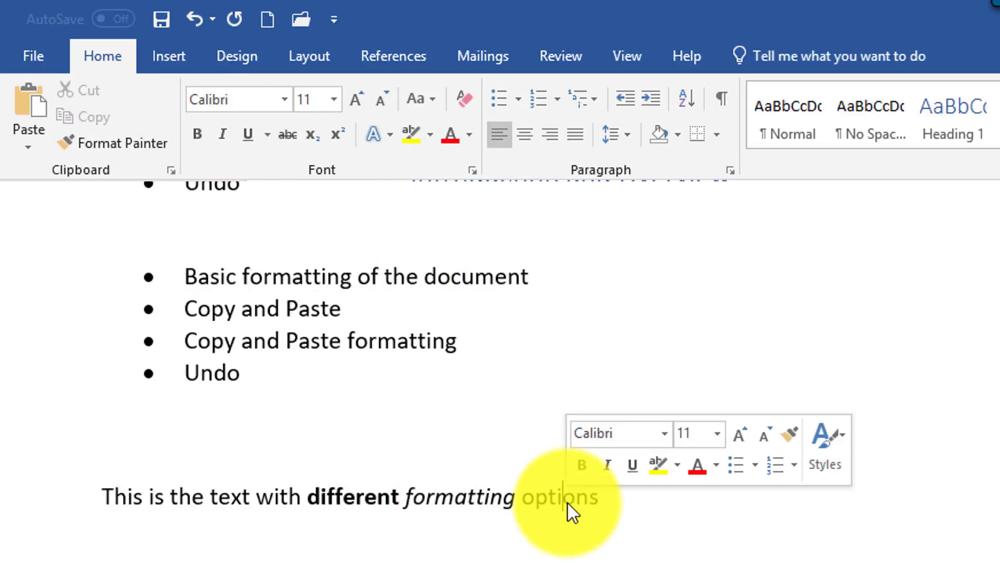
pyautogui.click(364, 104)
pyautogui.click(359, 102)
pyautogui.click(358, 101)
pyautogui.click(357, 101)
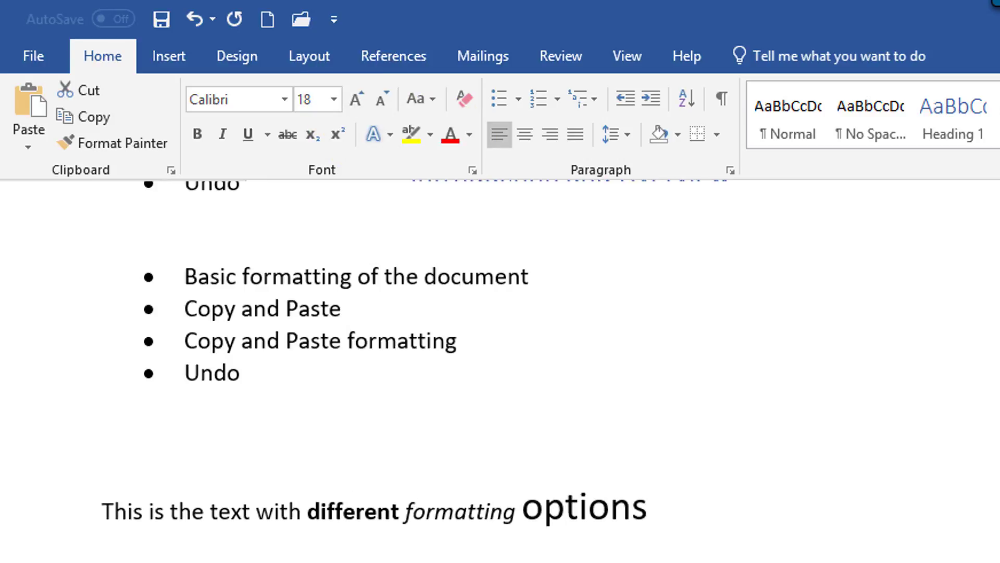
# Color the word "text" red in the sample sentence and select the word "the" before it
pyautogui.click(223, 512)
pyautogui.doubleClick(224, 512)
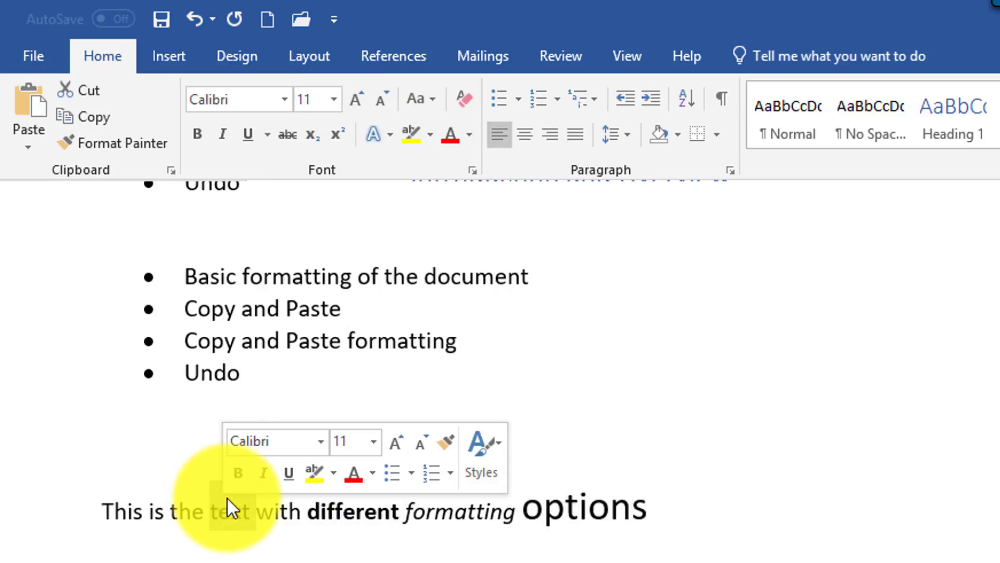
pyautogui.click(451, 135)
pyautogui.doubleClick(177, 512)
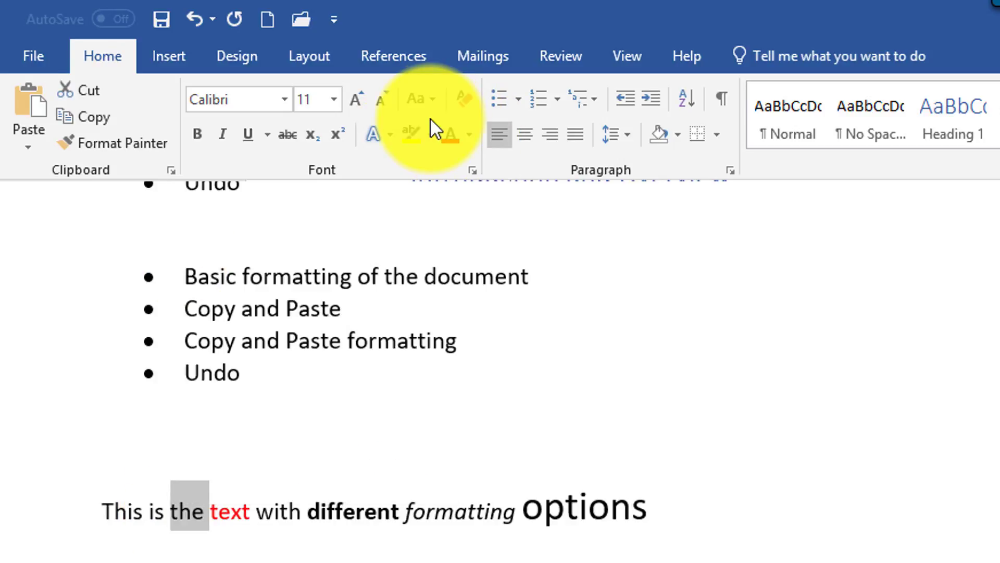
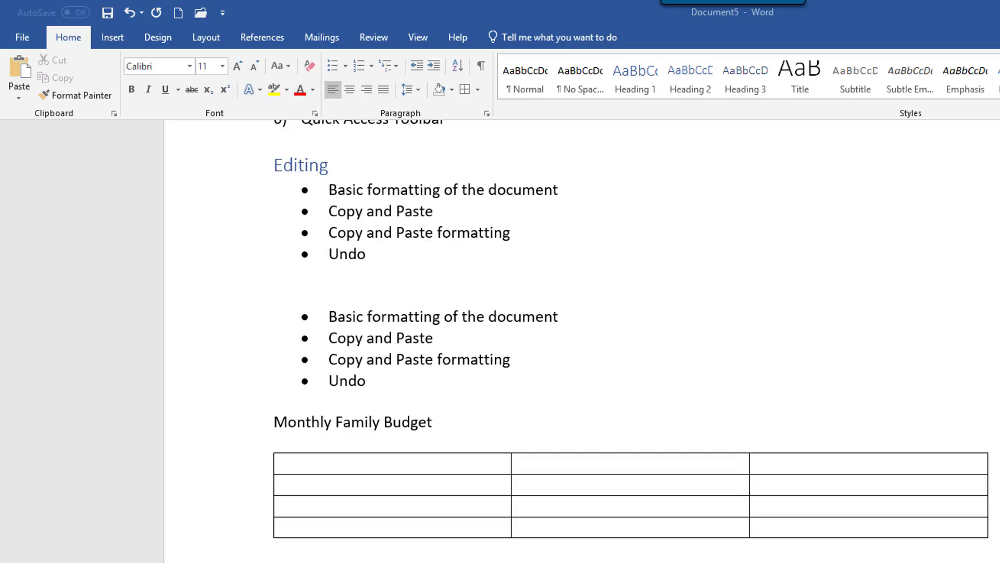
# Enter "January" in the middle cell of the first row of the table below "Monthly Family Budget"
pyautogui.click(600, 470)
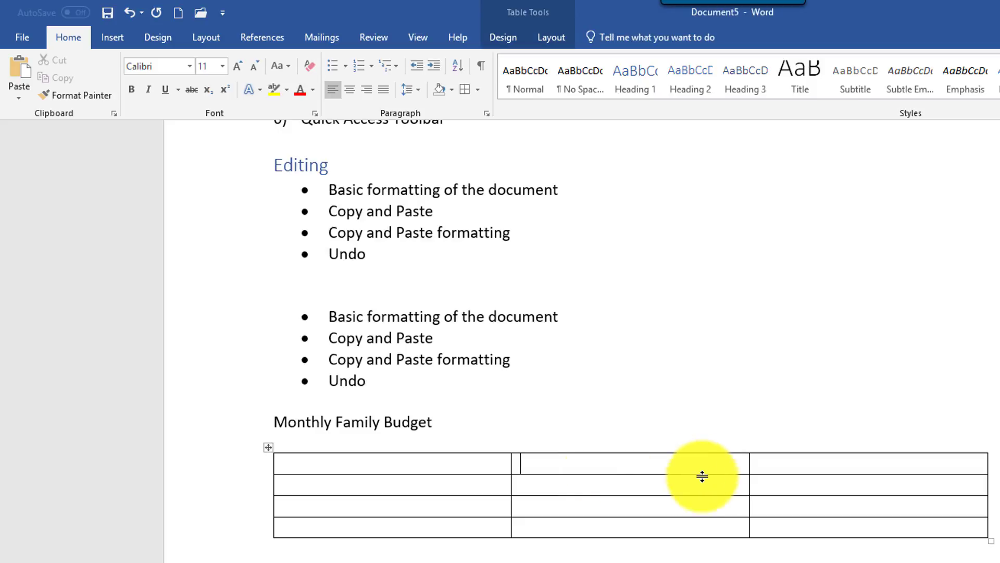
pyautogui.write('Janu')
pyautogui.press('Return')
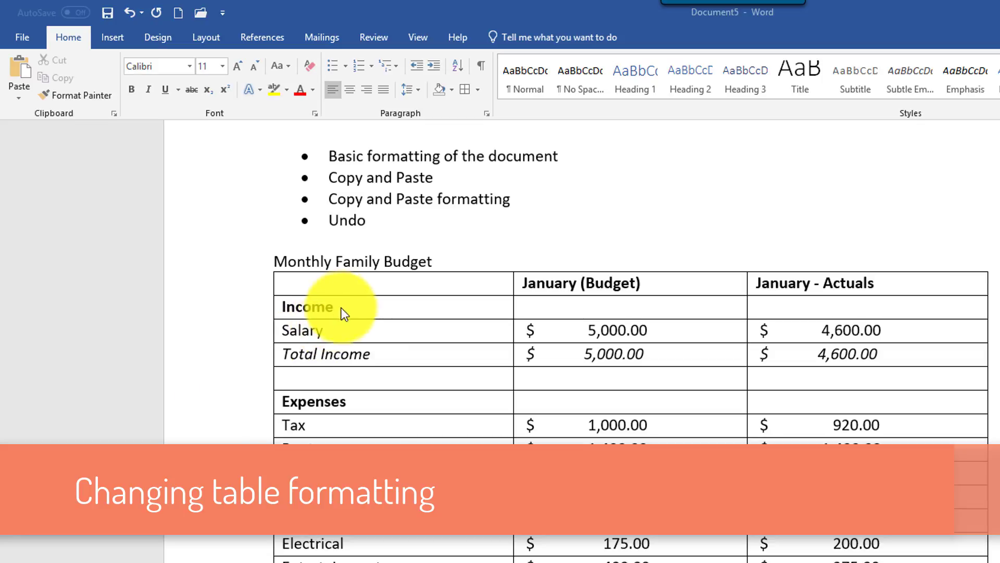
# Apply the Heading 1 style to "Monthly Family Budget" and select the "January (Budget)" header text in the table
pyautogui.click(384, 262)
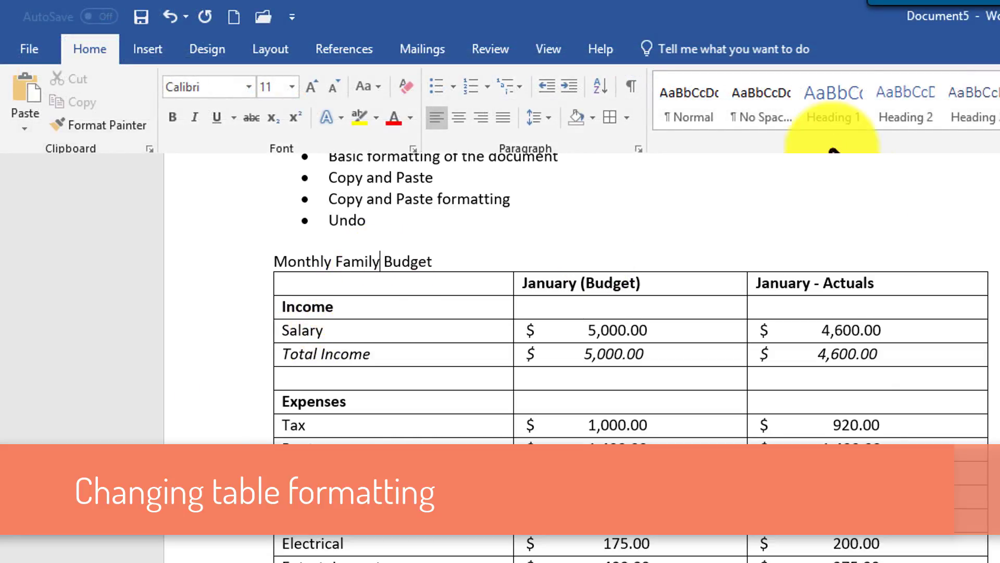
pyautogui.click(834, 102)
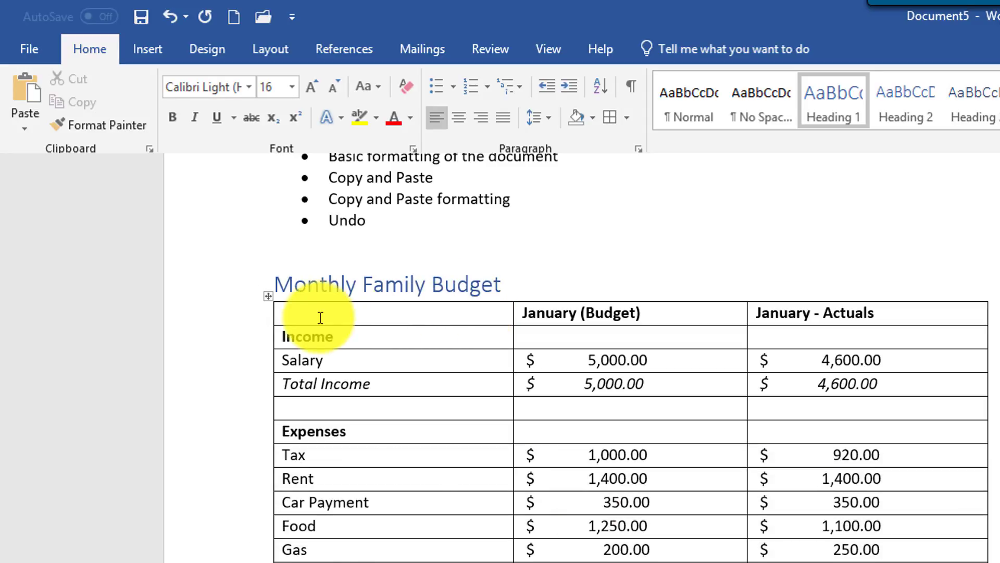
pyautogui.moveTo(646, 313); pyautogui.dragTo(520, 313)
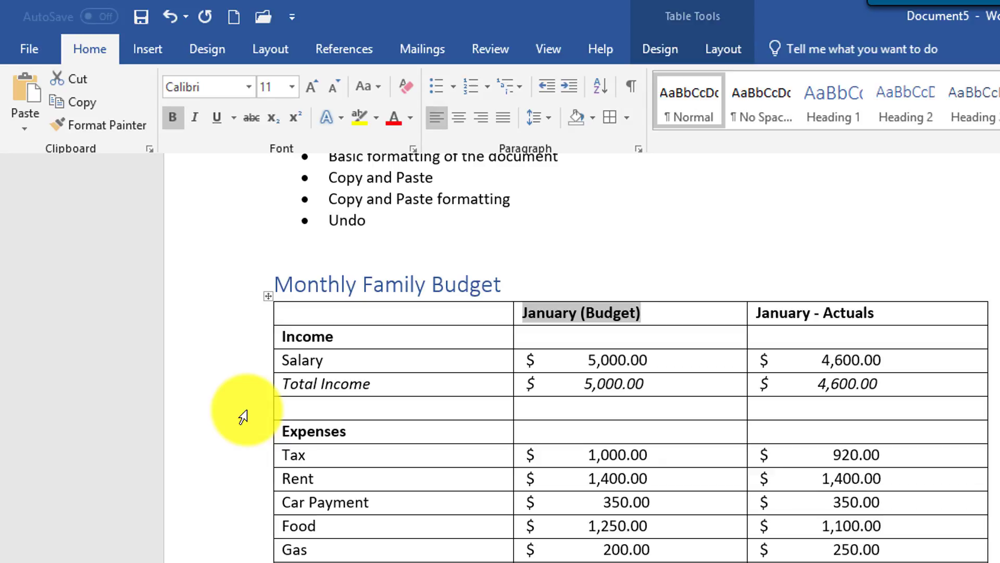
# Select the entire budget table and align its cell text top center, after trying the middle center and top left alignments
pyautogui.scroll(3, 261, 316)
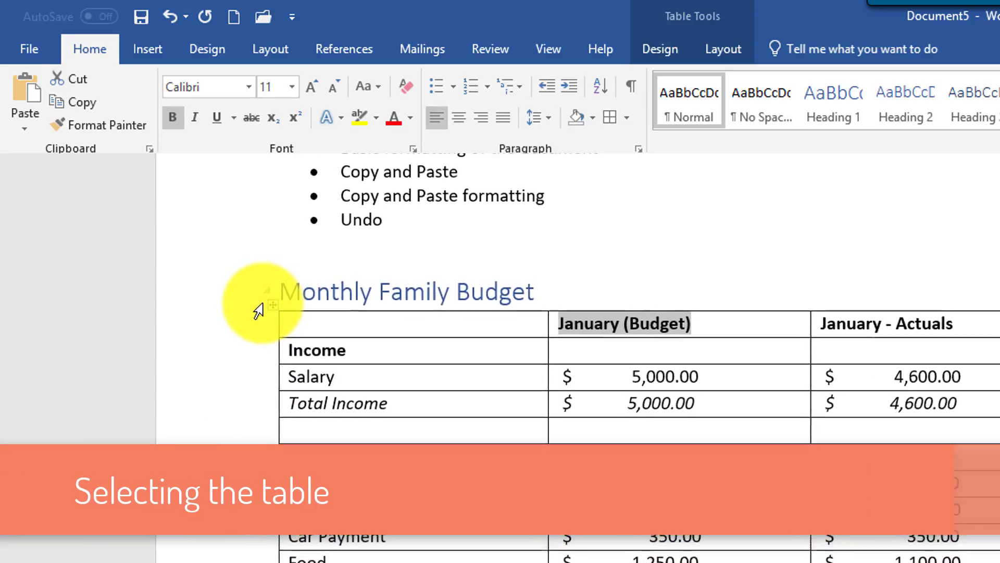
pyautogui.click(276, 314)
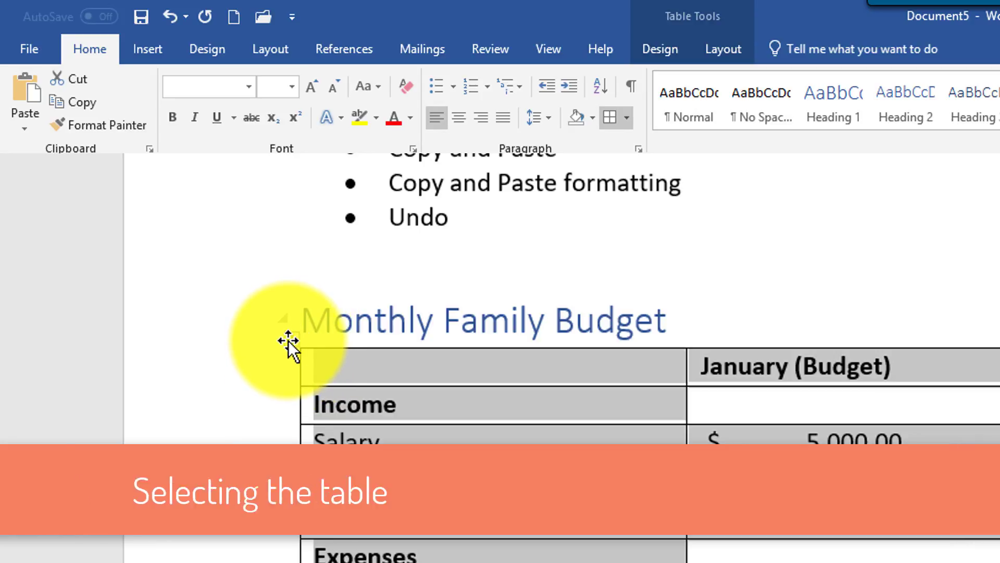
pyautogui.scroll(-3, 681, 21)
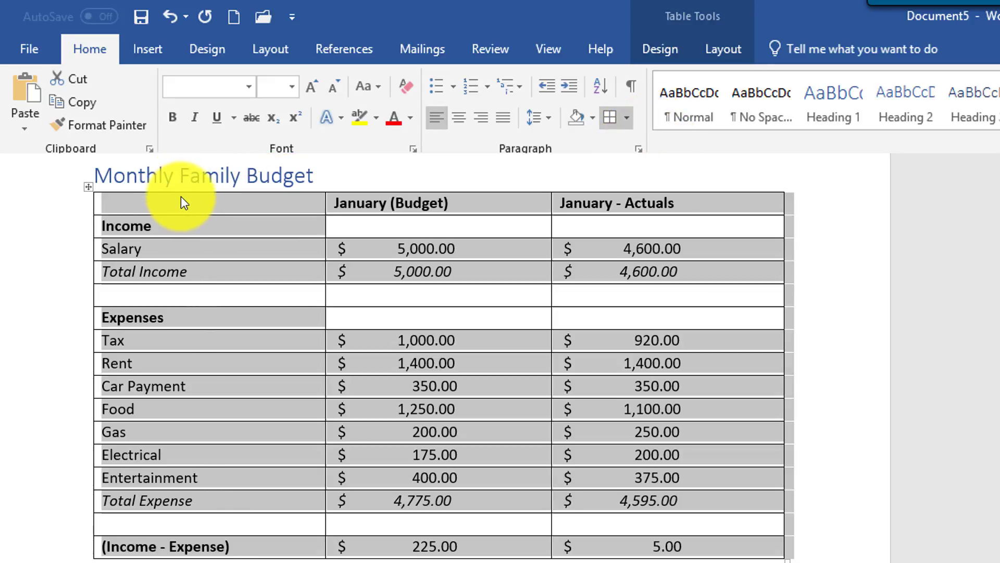
pyautogui.click(658, 48)
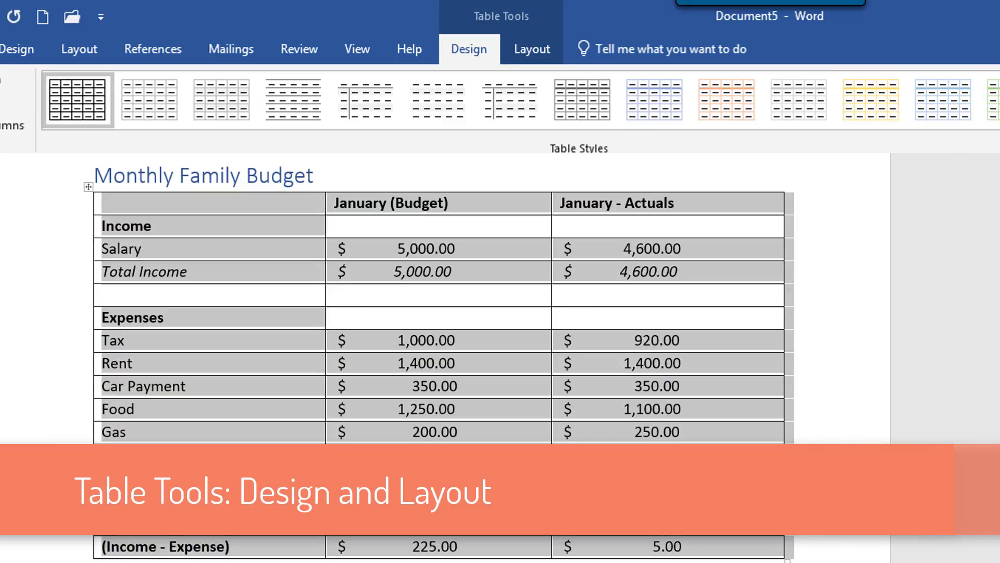
pyautogui.click(534, 52)
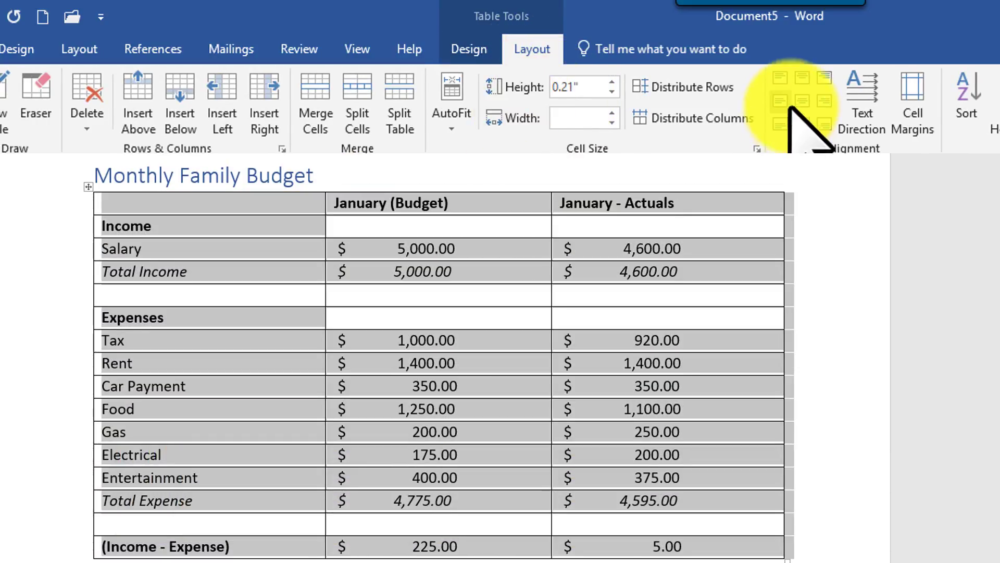
pyautogui.click(801, 102)
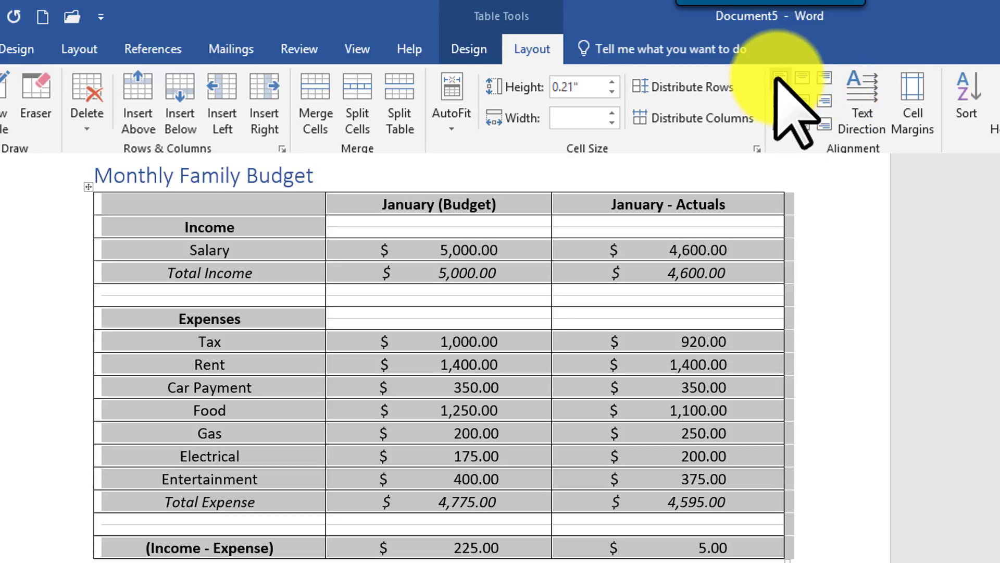
pyautogui.click(779, 78)
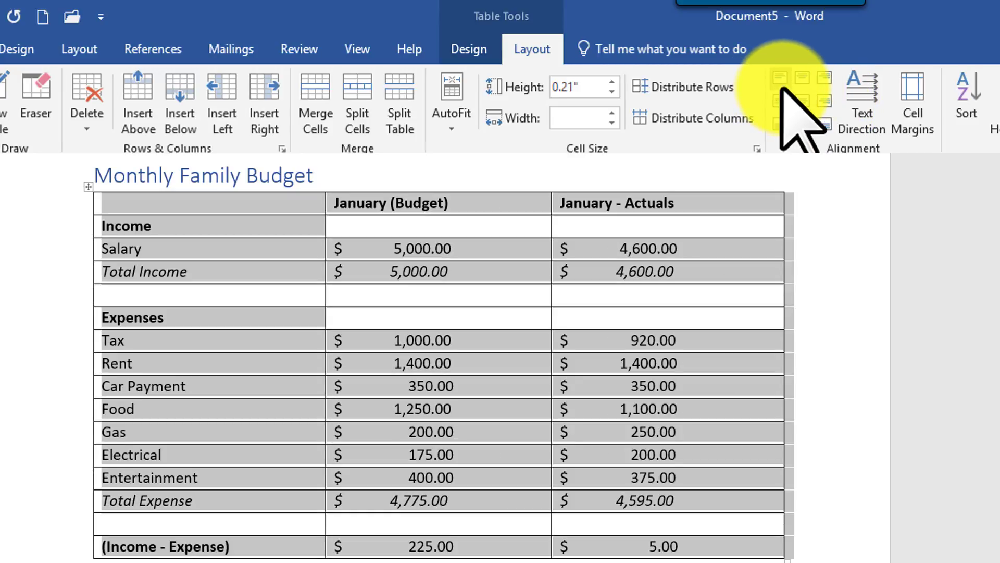
pyautogui.click(801, 78)
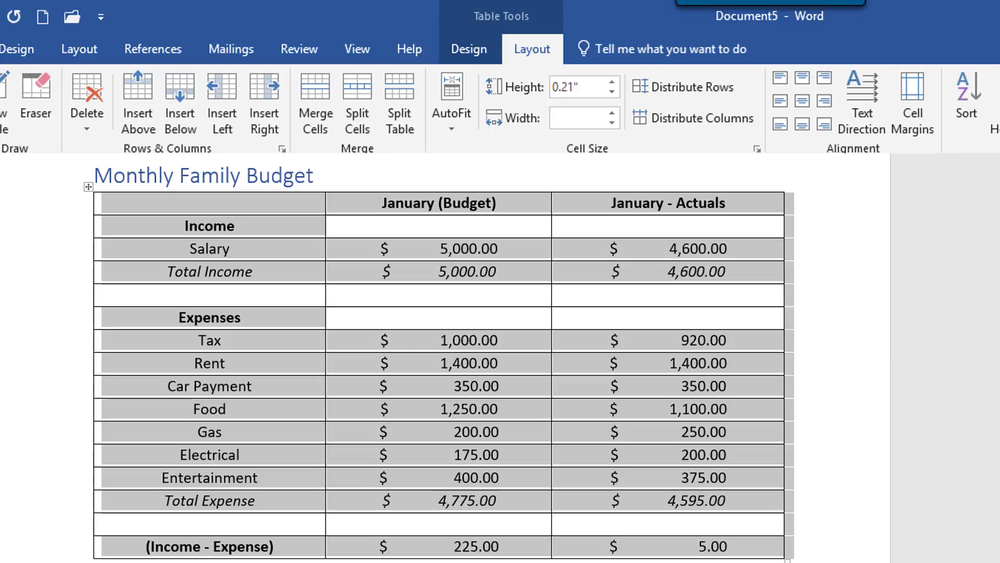
pyautogui.press('Left')
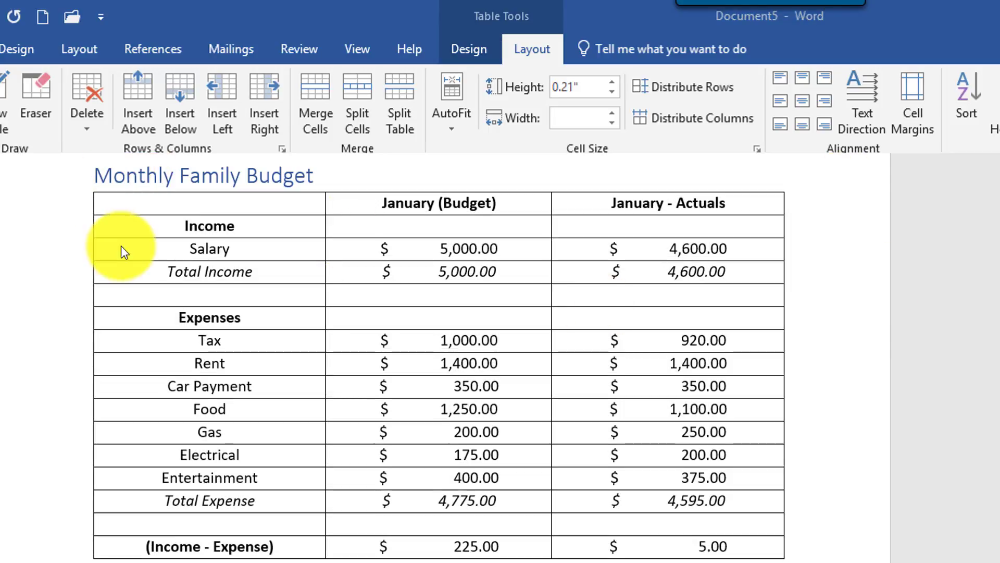
# Select the Salary row and the January (Budget) column in turn, and highlight the January - Actuals column text in yellow
pyautogui.click(67, 260)
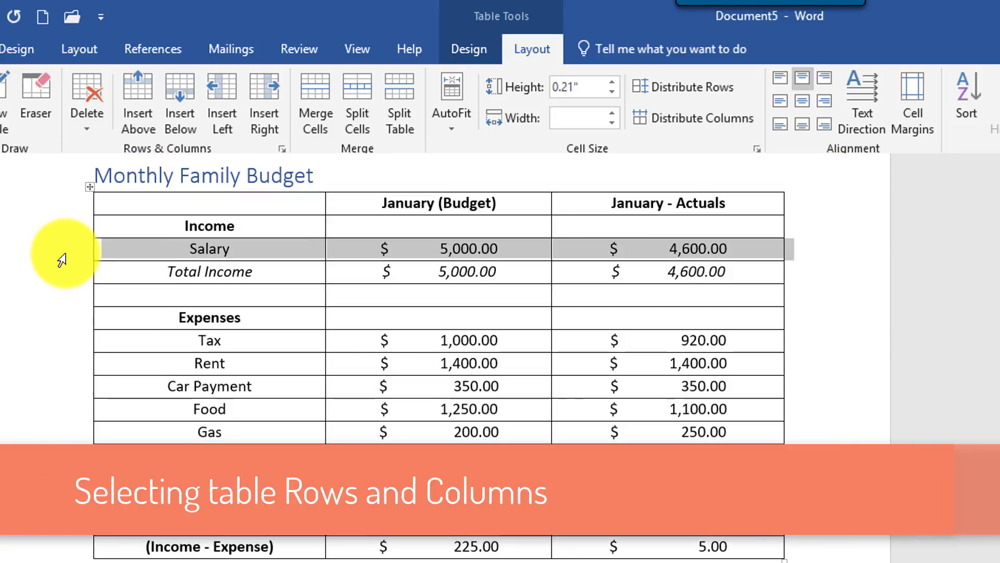
pyautogui.click(432, 189)
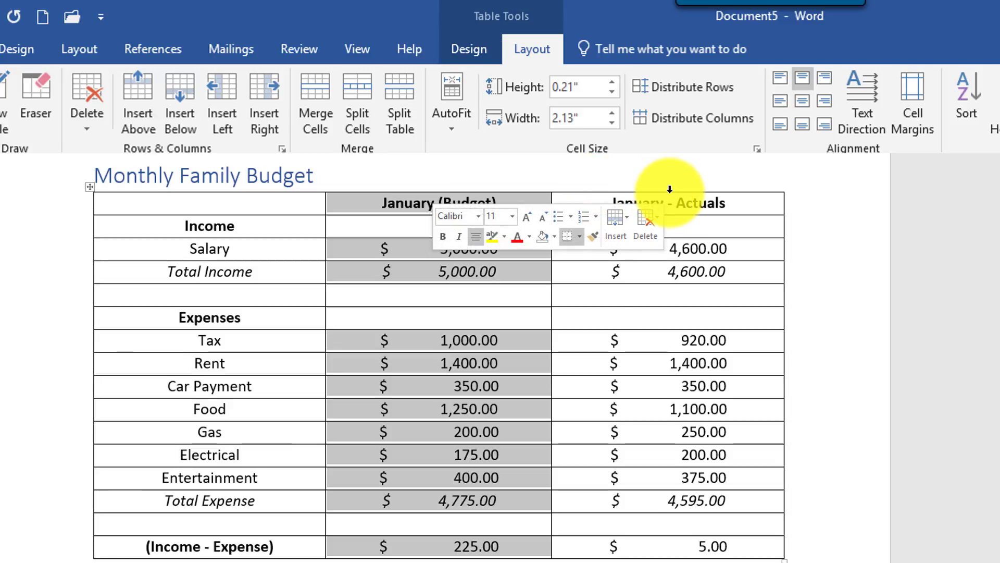
pyautogui.click(670, 189)
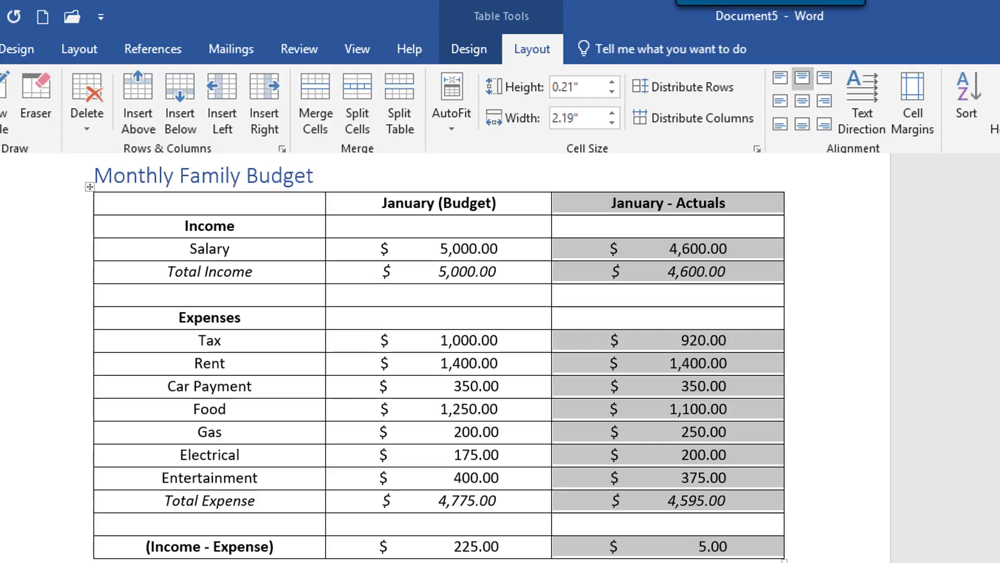
pyautogui.click(1, 49)
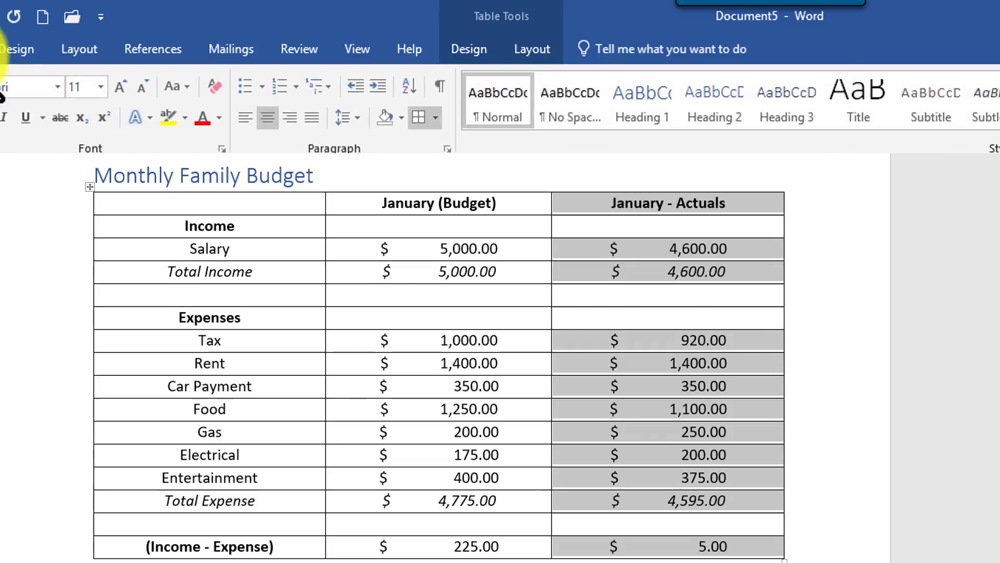
pyautogui.click(160, 118)
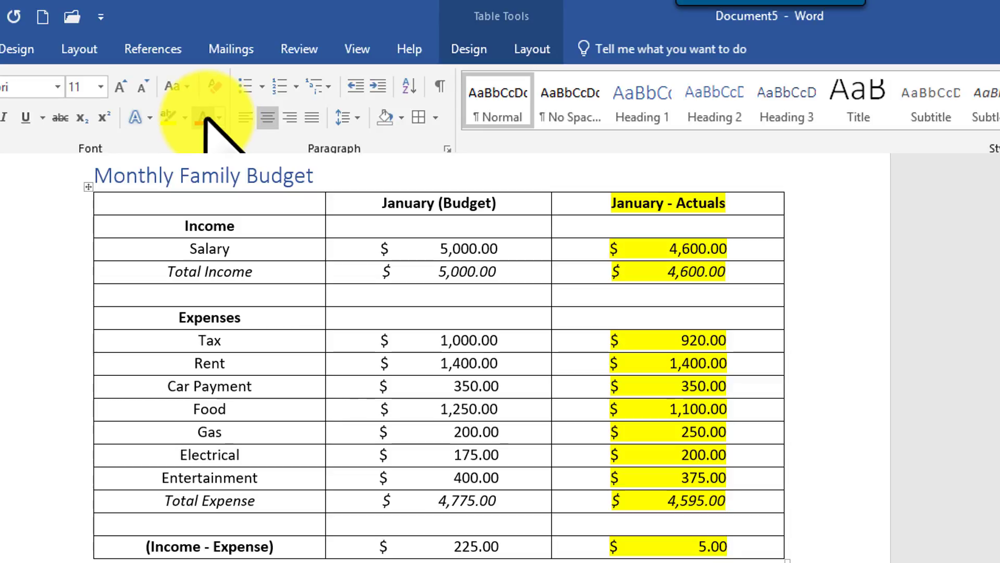
# Choose a dark blue font color at the cursor in the last January - Actuals cell and move the cursor to the table's title
pyautogui.click(219, 118)
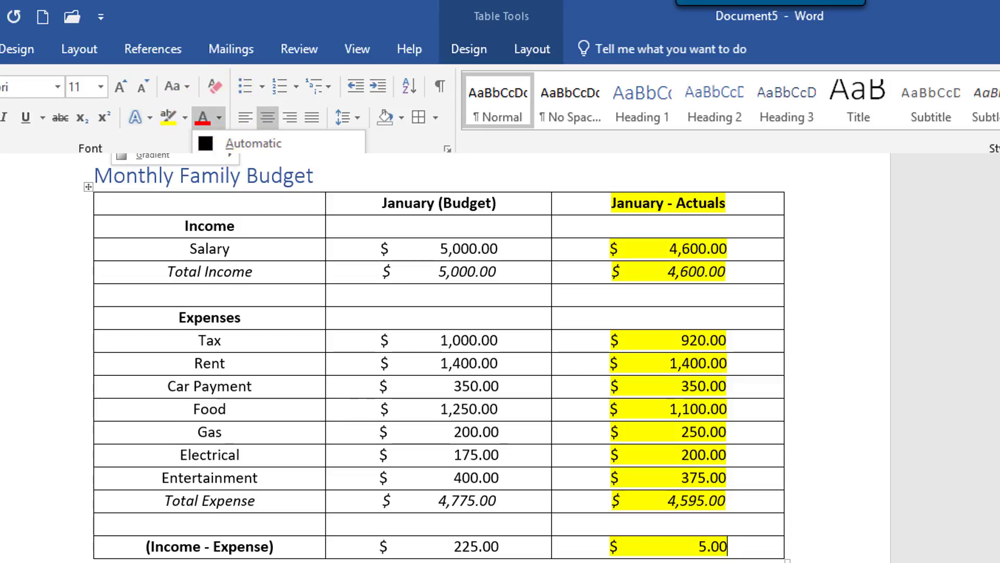
pyautogui.click(235, 169)
pyautogui.click(680, 291)
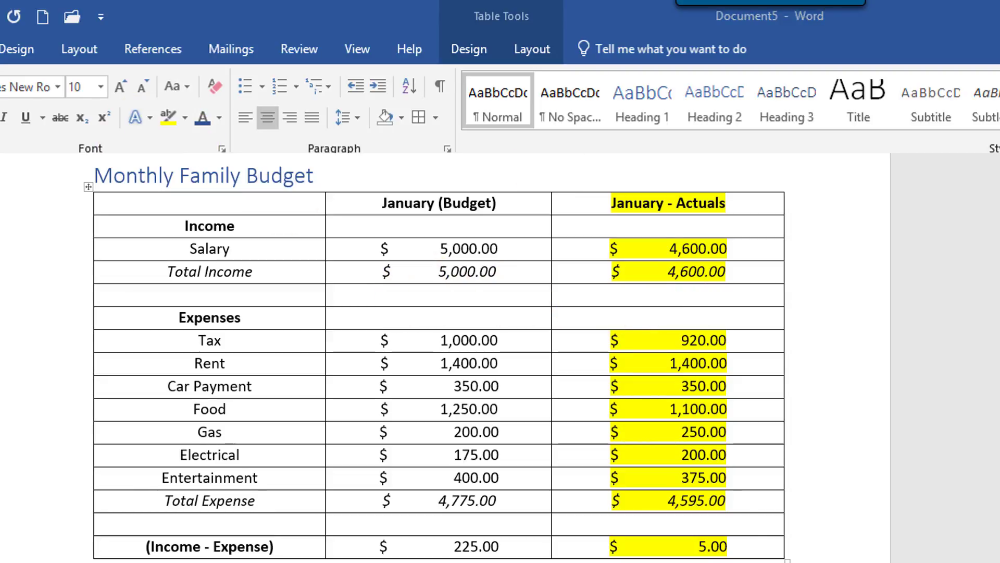
pyautogui.click(483, 189)
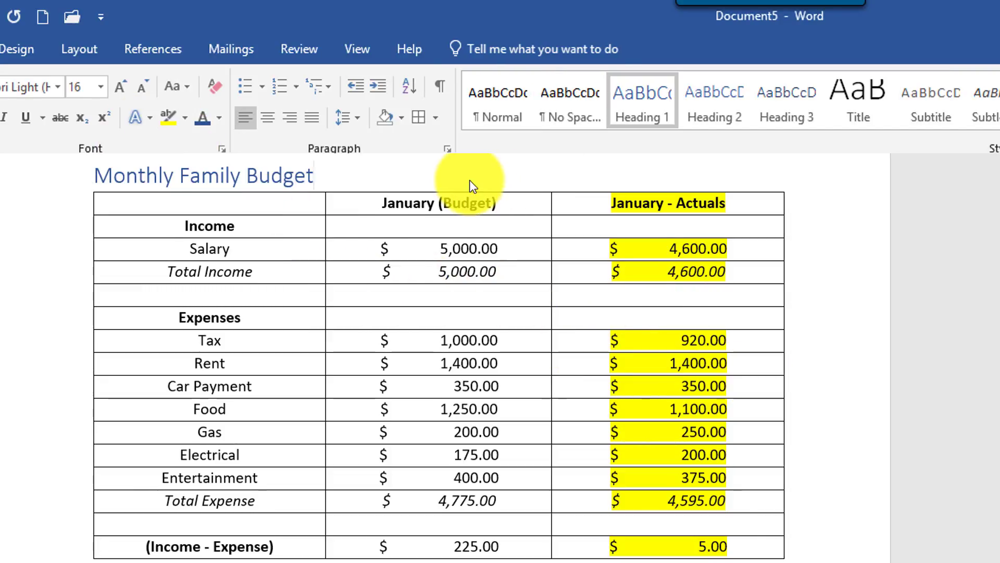
# Preview a shading color on the table's header row and apply a green grid style to the whole budget table, after trying the gold one
pyautogui.click(74, 211)
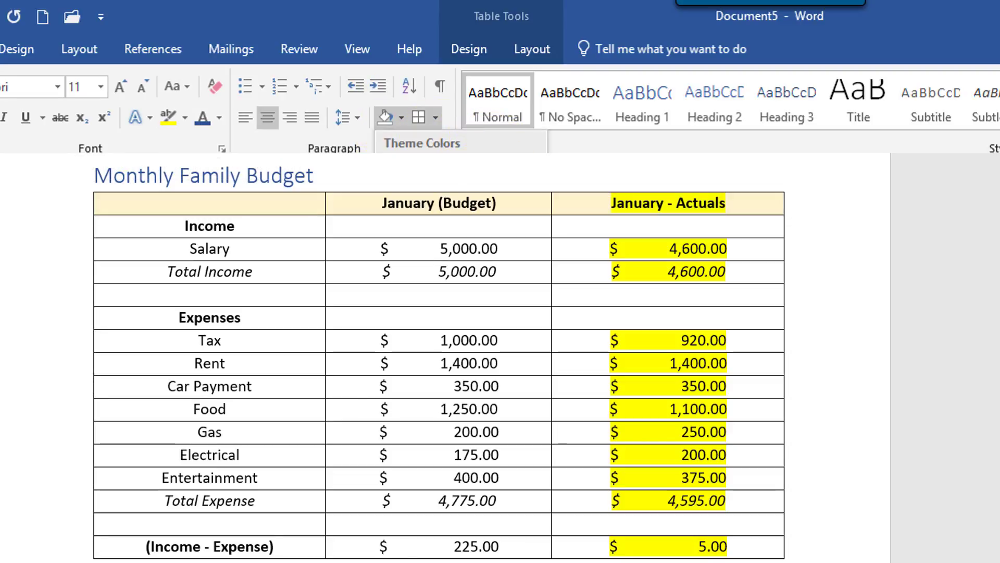
pyautogui.click(385, 117)
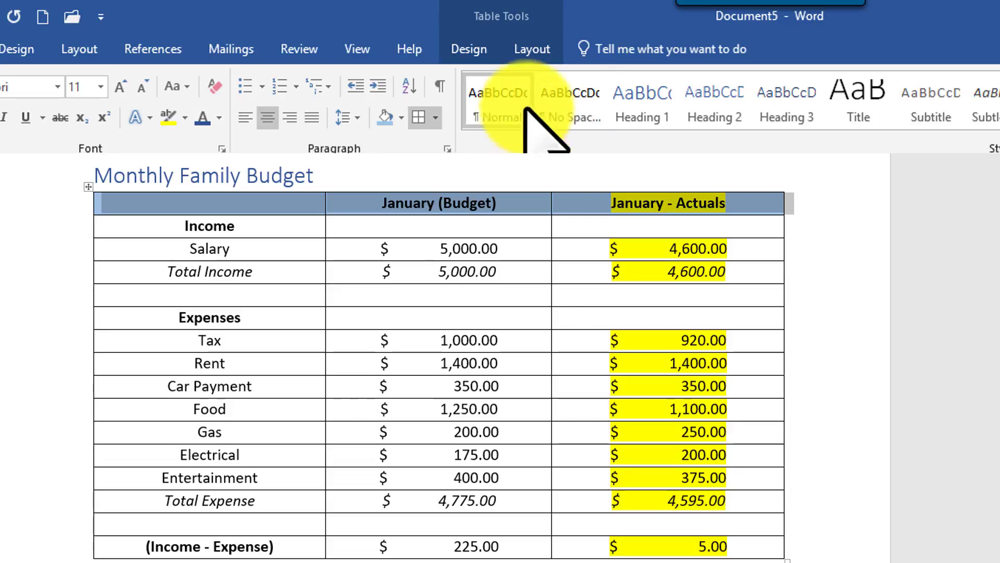
pyautogui.click(477, 47)
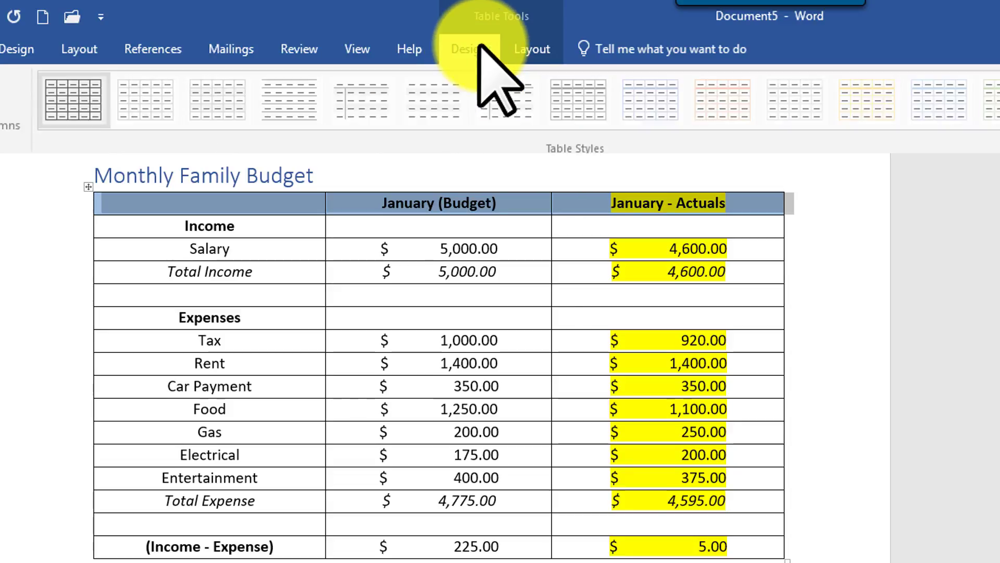
pyautogui.click(861, 101)
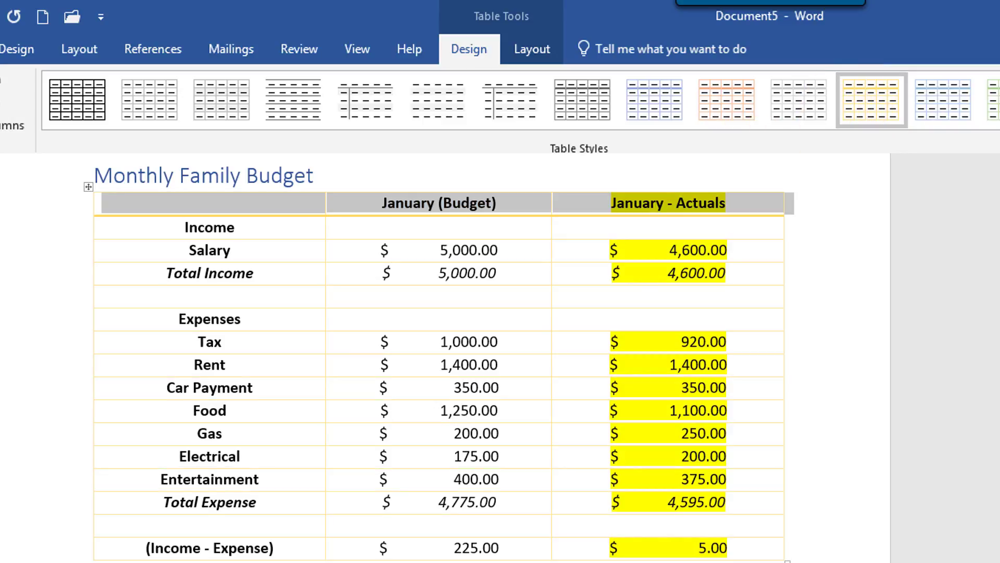
pyautogui.click(88, 186)
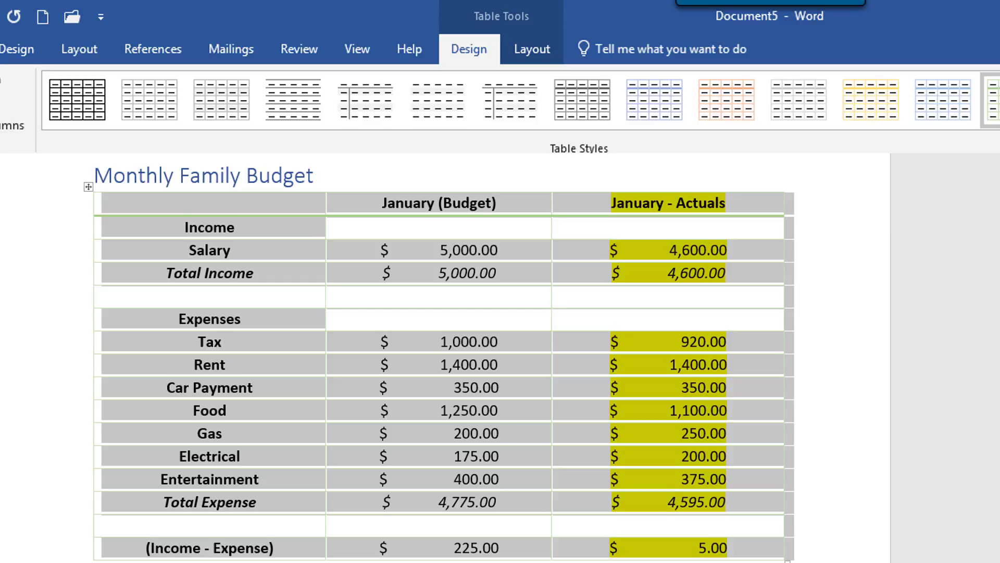
# Set the document zoom to 100%, after stepping it up to 160% and back, and view the Zoom dialog's options without changing them
pyautogui.scroll(4, 437, 359)
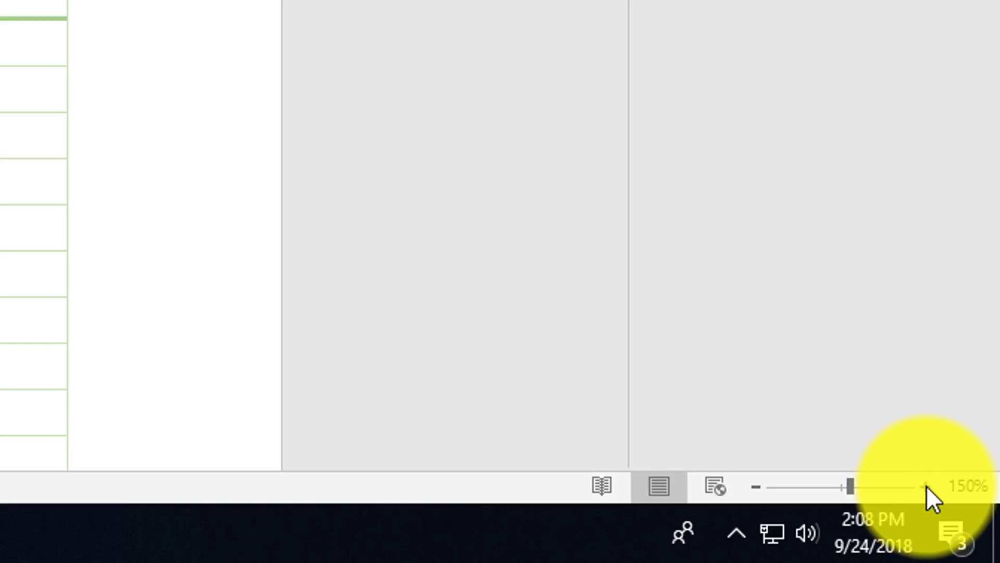
pyautogui.click(927, 486)
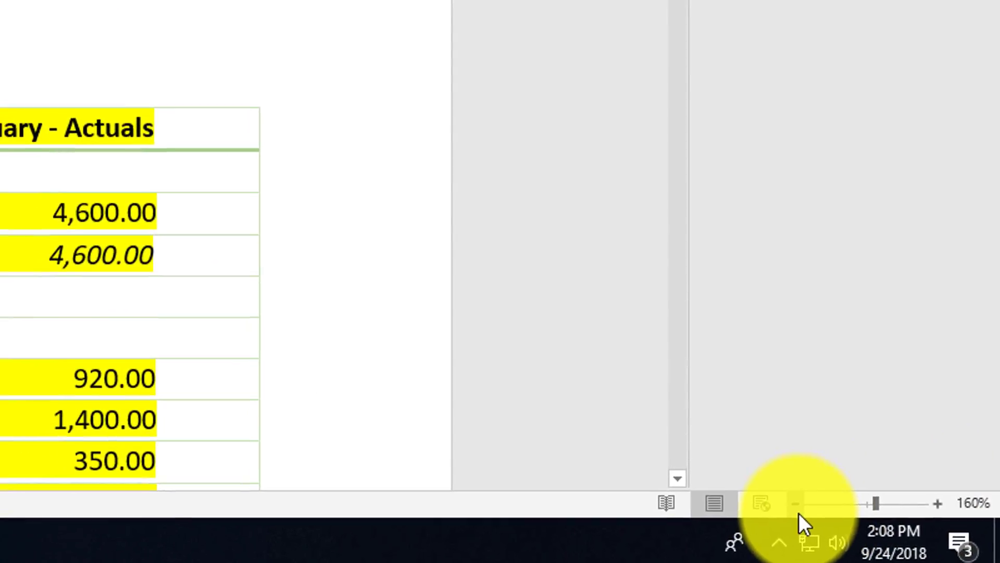
pyautogui.click(795, 505)
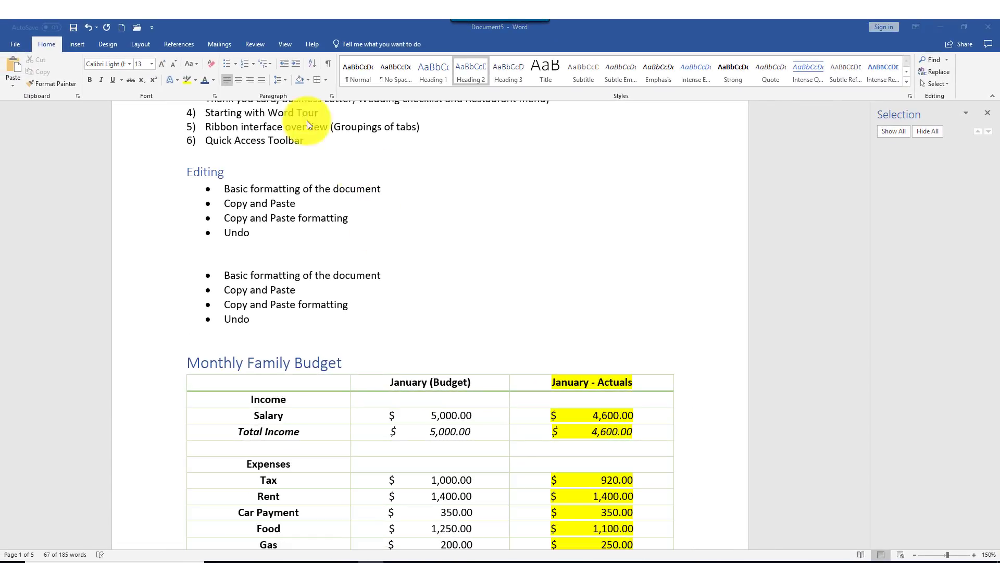
pyautogui.click(285, 44)
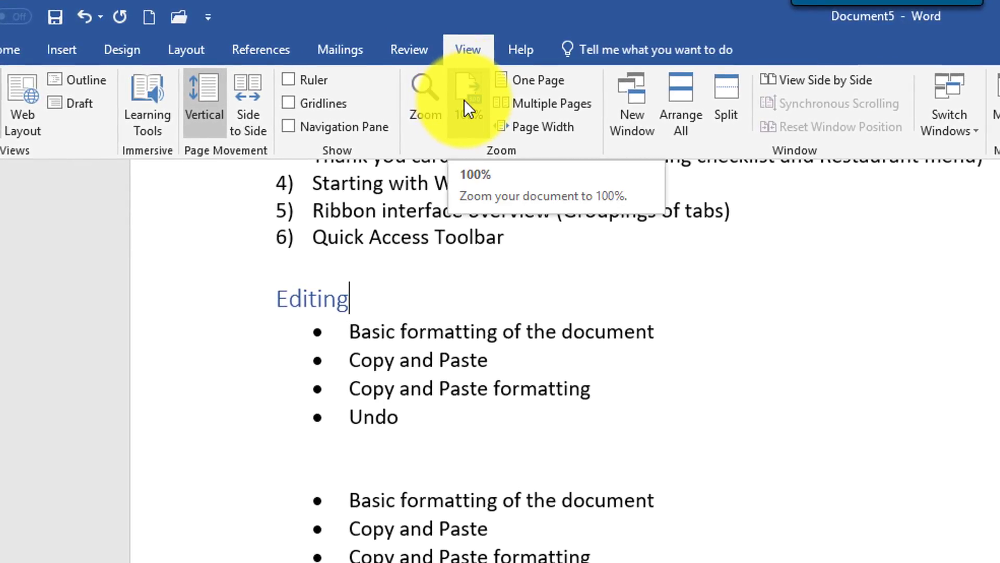
pyautogui.click(464, 100)
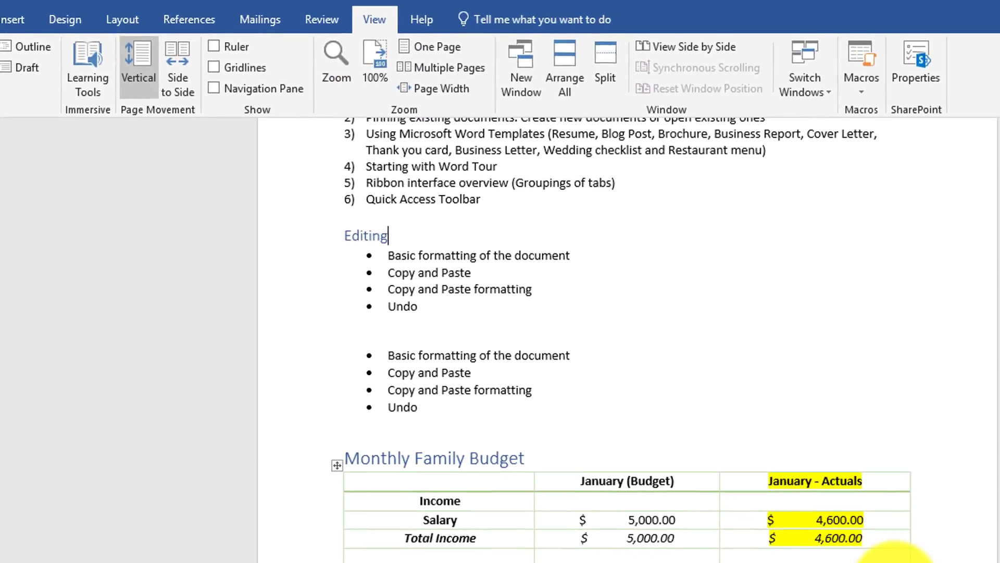
pyautogui.click(350, 69)
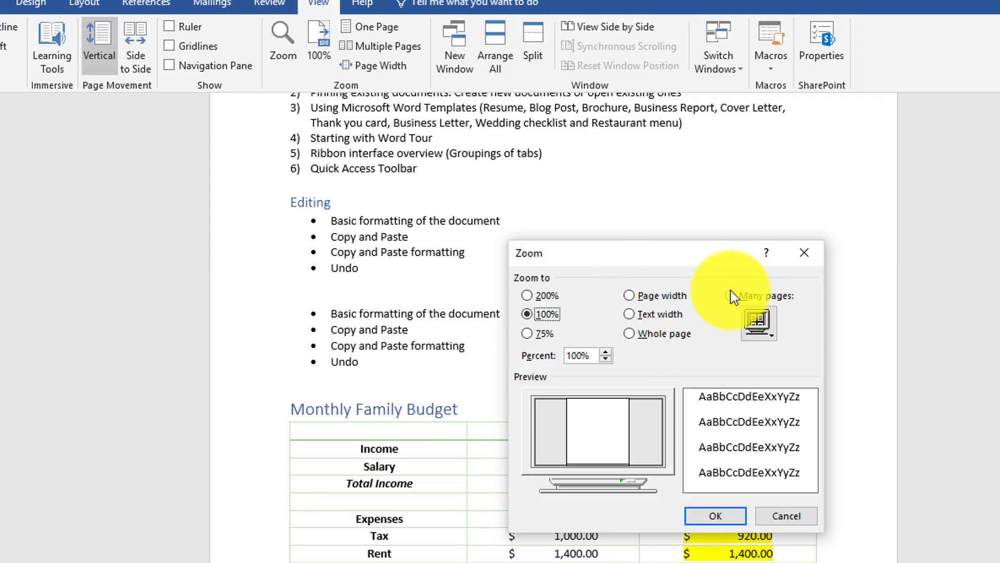
pyautogui.click(789, 518)
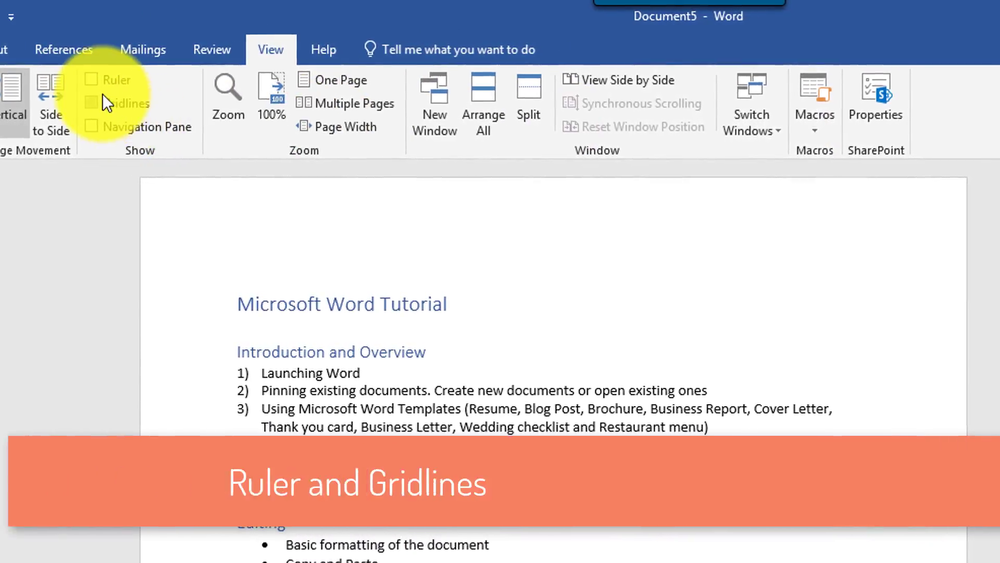
# Show the ruler and toggle the page gridlines on and off twice, leaving them hidden
pyautogui.click(90, 81)
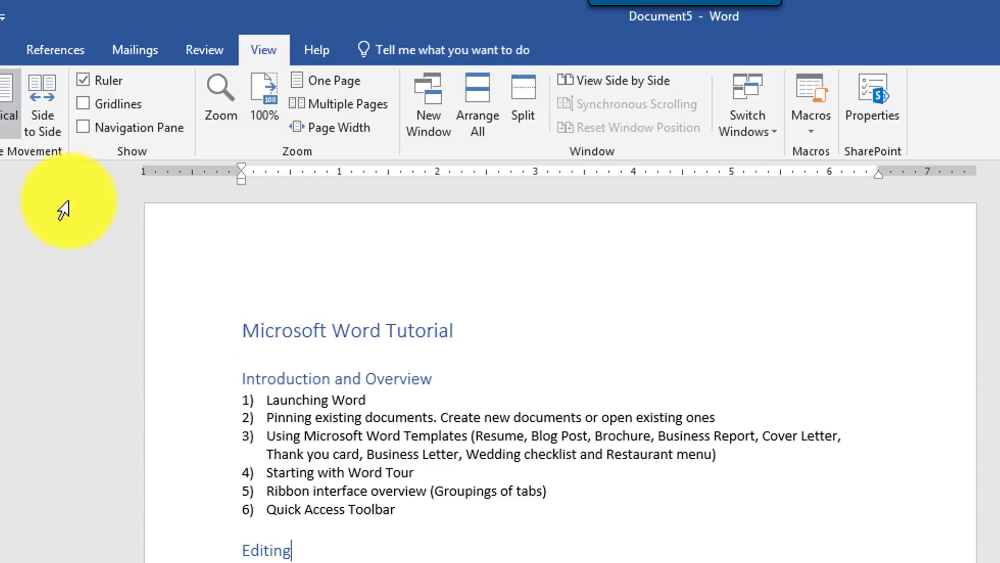
pyautogui.click(83, 102)
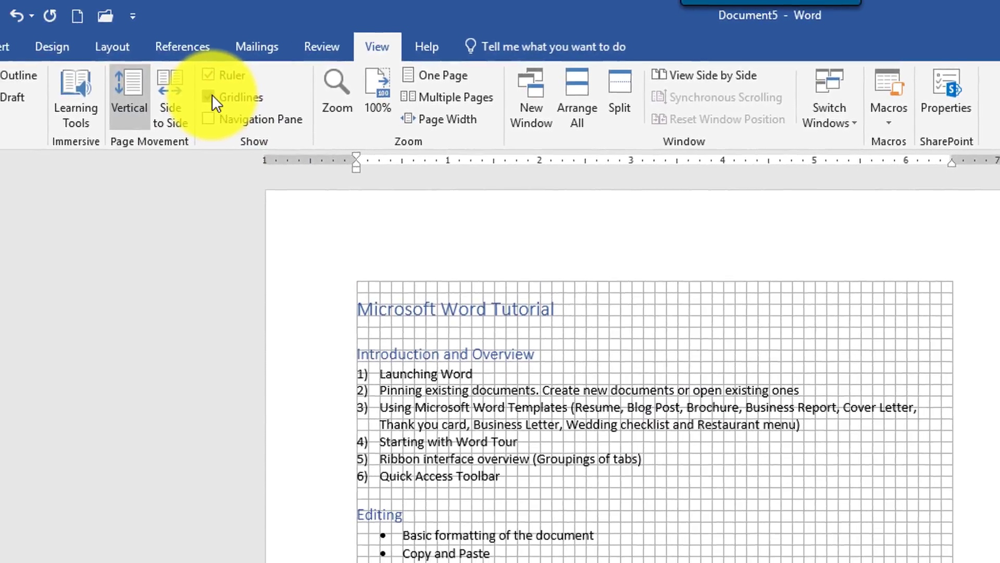
pyautogui.click(210, 98)
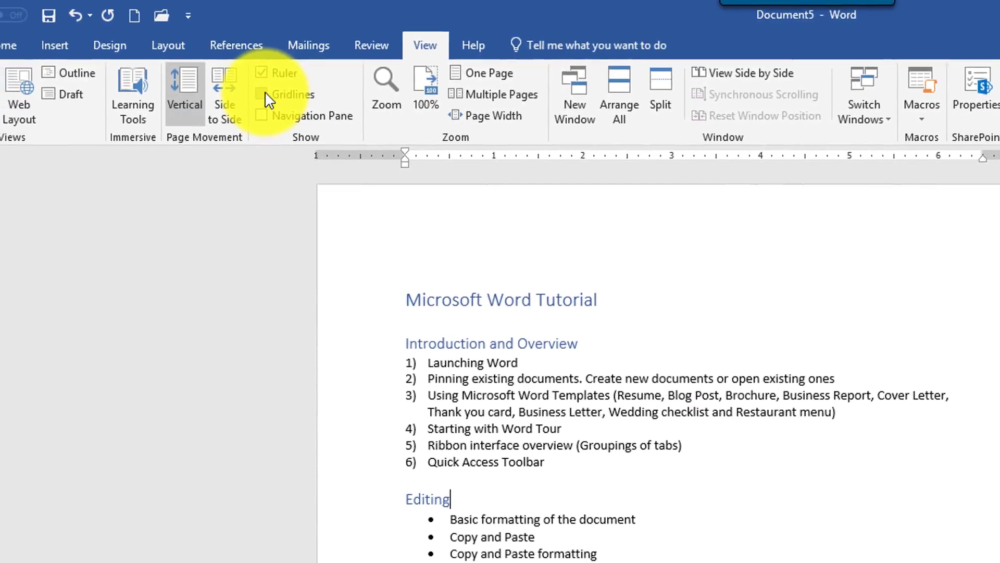
pyautogui.click(210, 98)
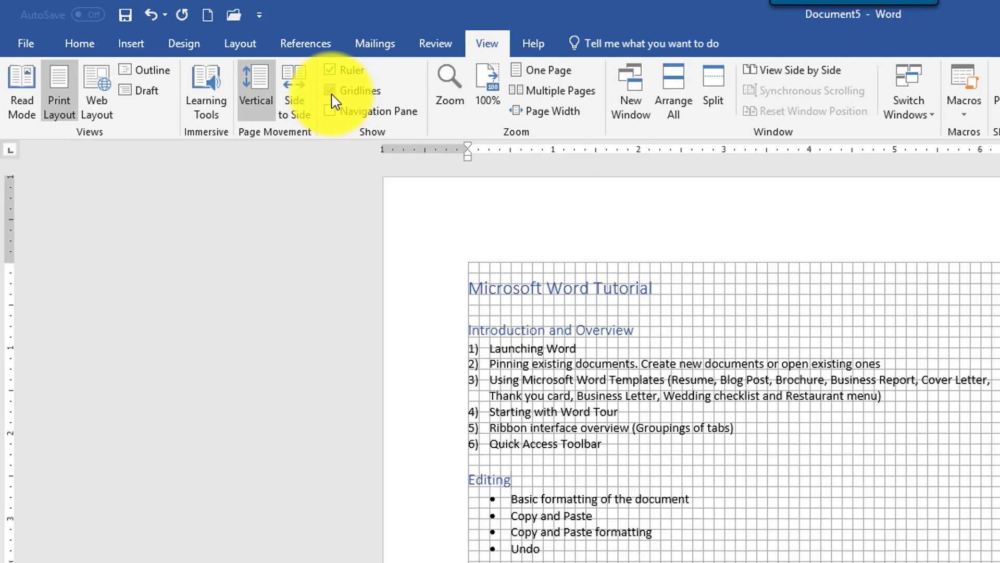
pyautogui.click(333, 92)
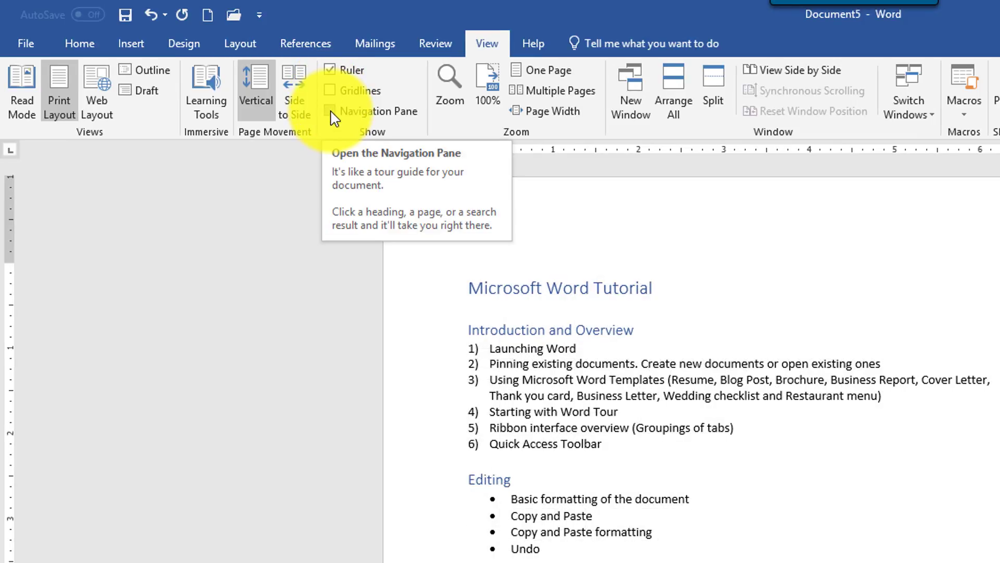
# Show the Navigation pane and place the cursor in the Microsoft Word Tutorial, Introduction and Overview, and Editing headings in turn
pyautogui.click(330, 112)
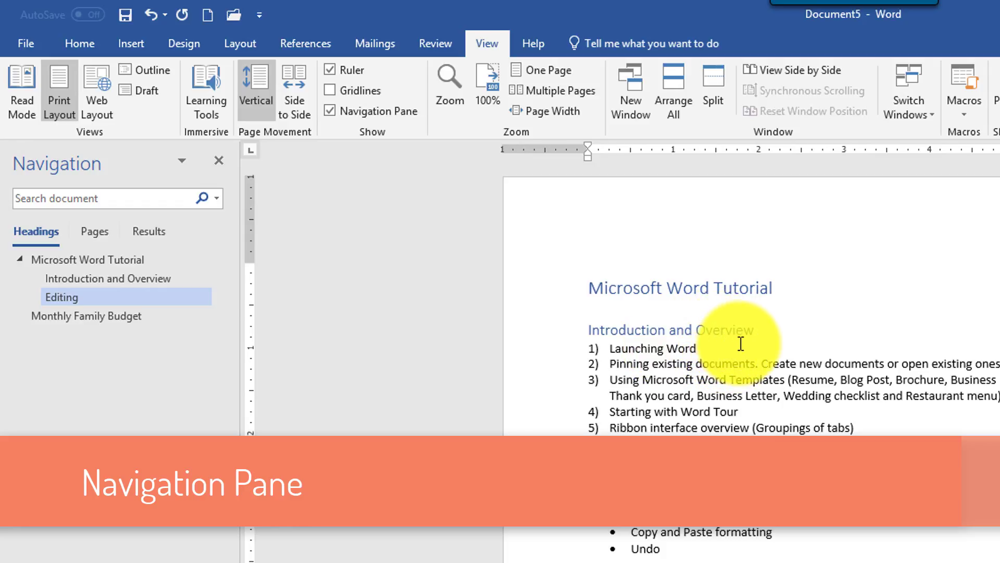
pyautogui.click(706, 288)
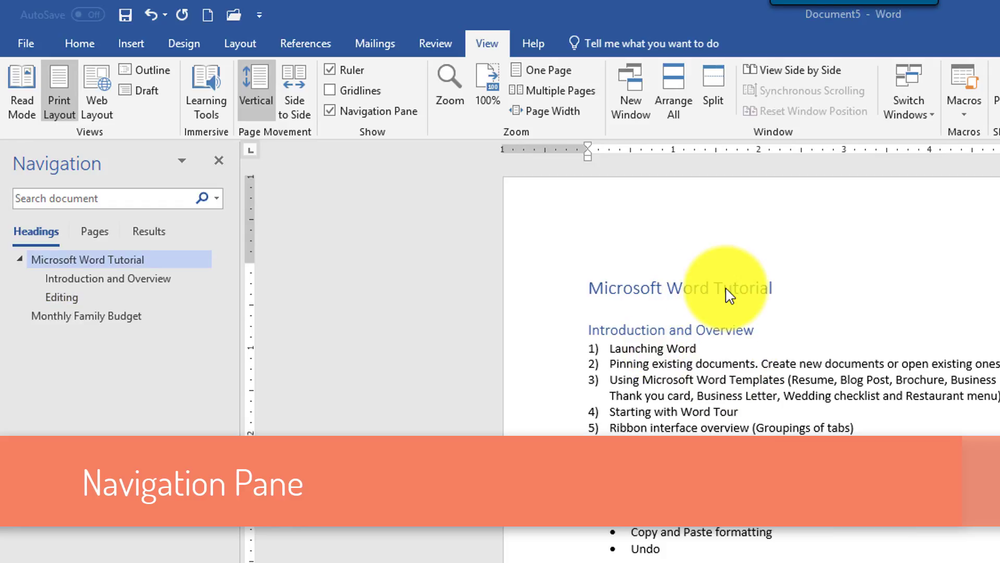
pyautogui.click(698, 336)
pyautogui.click(608, 480)
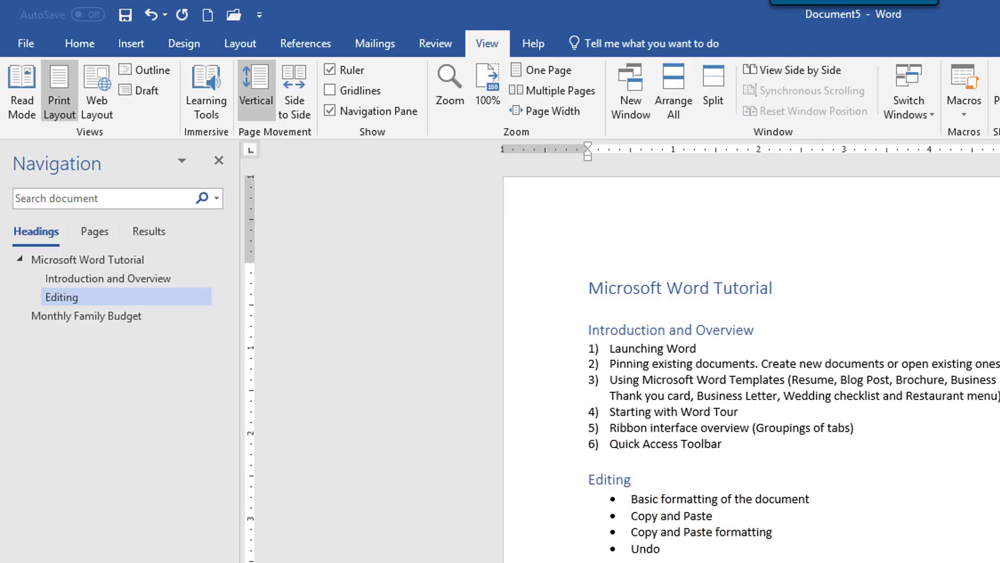
# Jump between the document's headings from the Navigation pane, visiting Editing, Introduction and Overview and Monthly Family Budget, and finish at Microsoft Word Tutorial
pyautogui.click(86, 316)
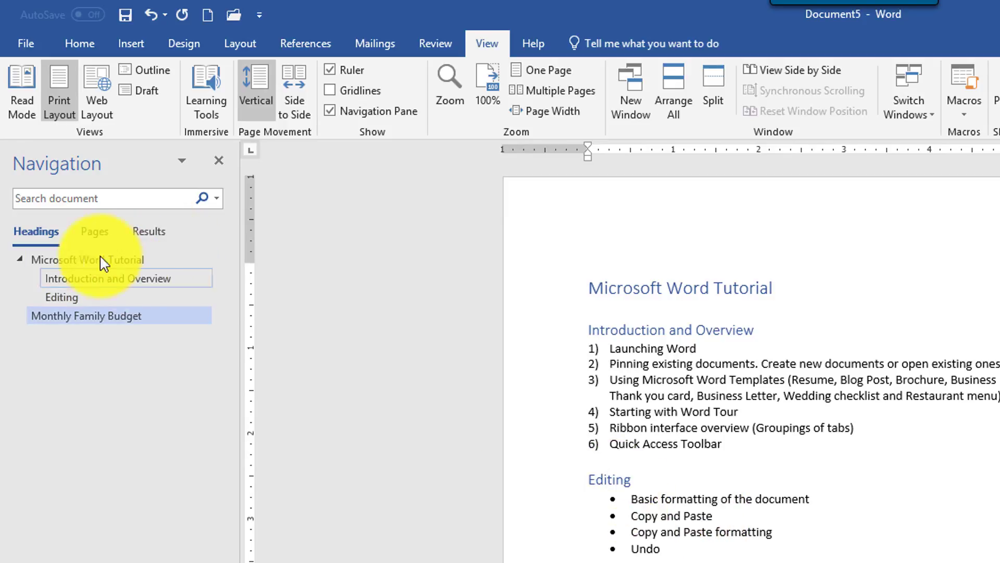
pyautogui.click(60, 298)
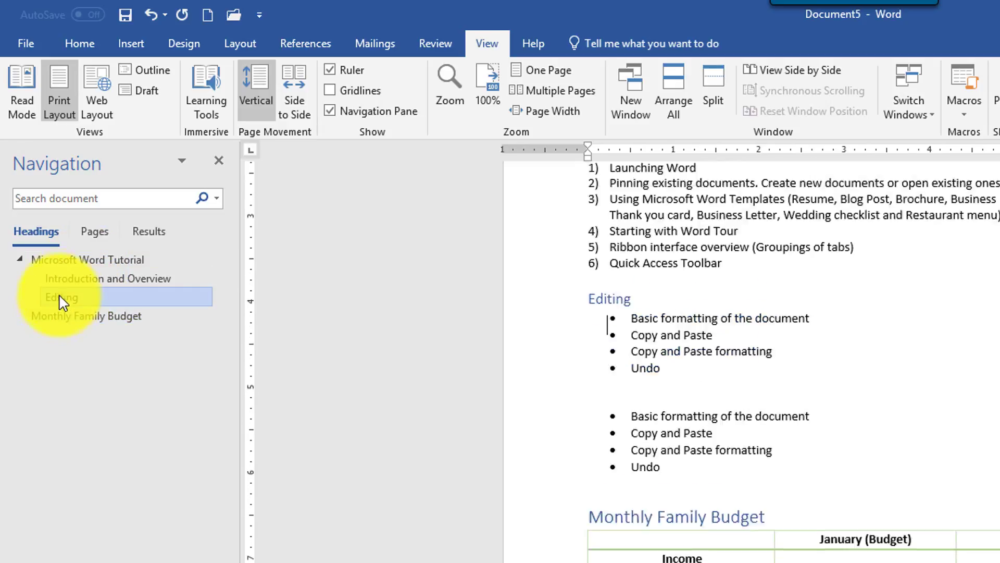
pyautogui.click(67, 280)
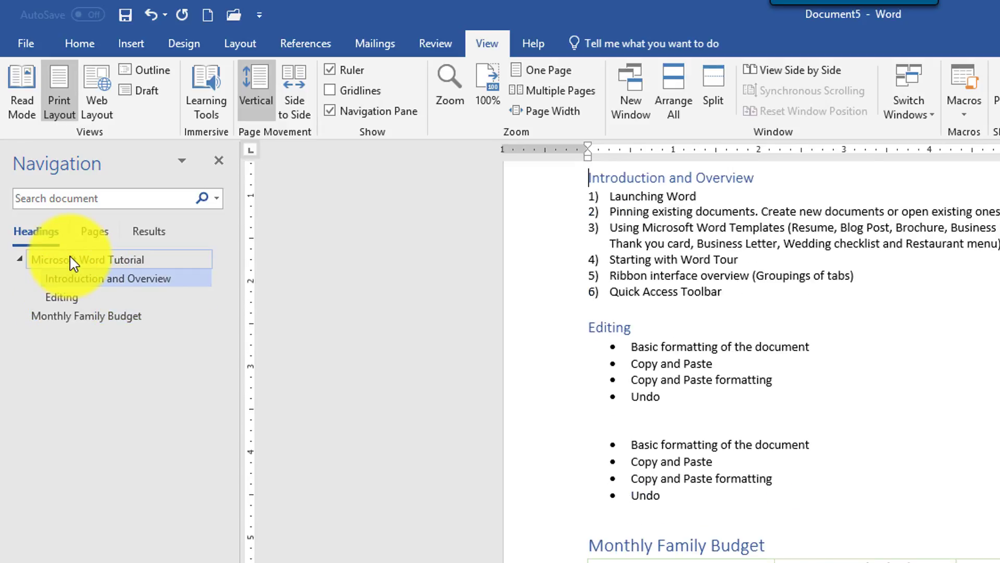
pyautogui.click(73, 260)
pyautogui.click(74, 279)
pyautogui.click(62, 298)
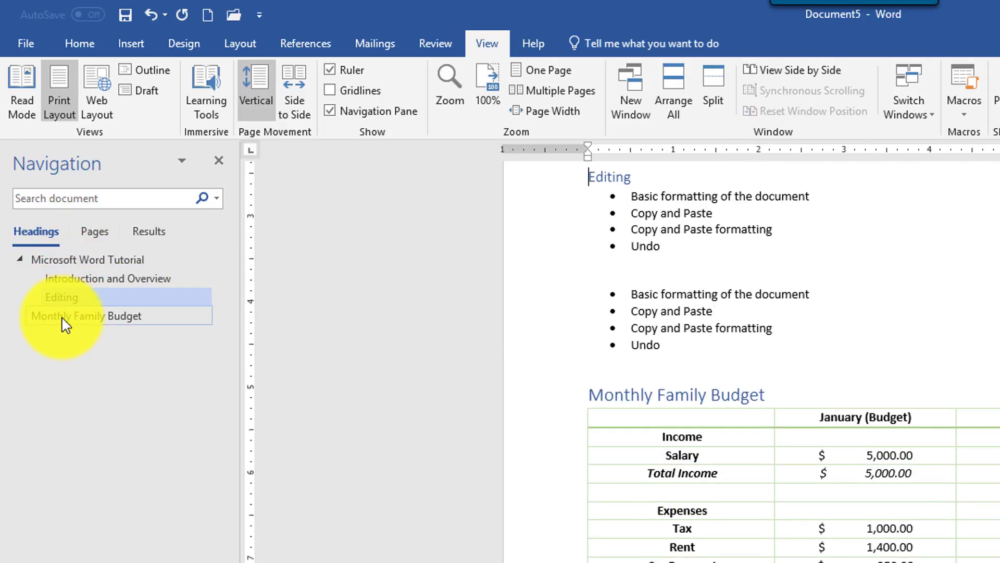
pyautogui.click(65, 316)
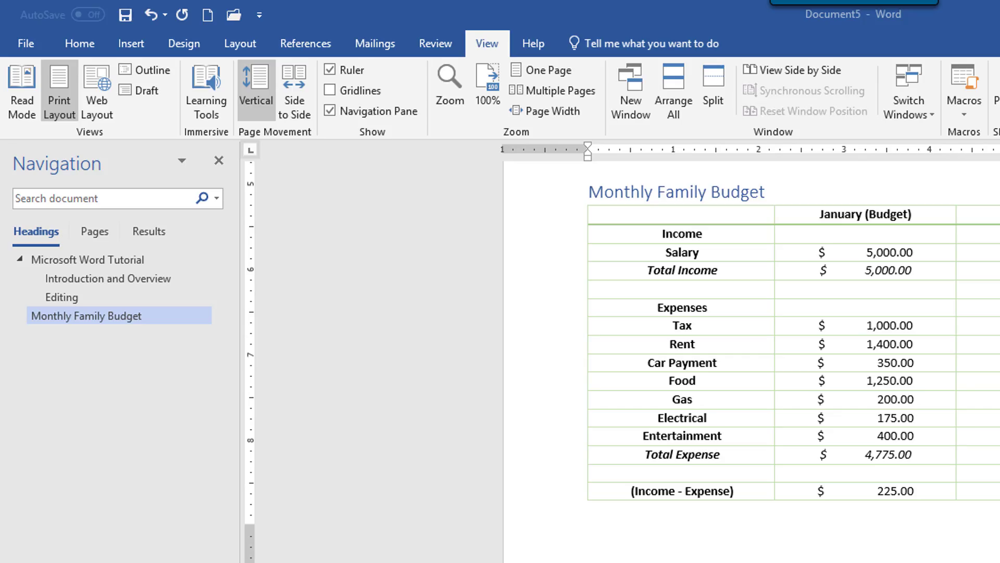
pyautogui.click(87, 259)
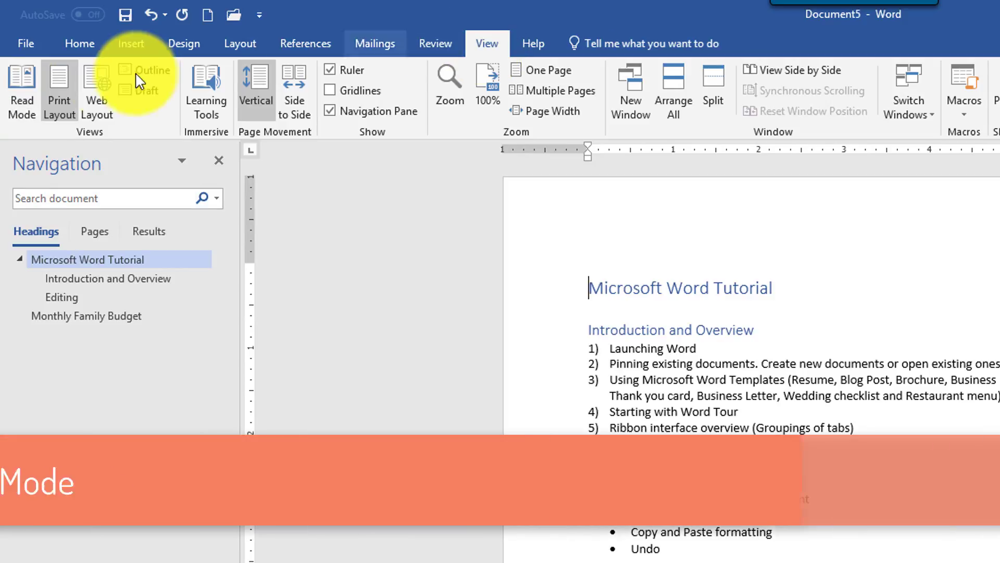
# View the document in Read Mode and Print Layout, and switch it to Web Layout
pyautogui.click(23, 101)
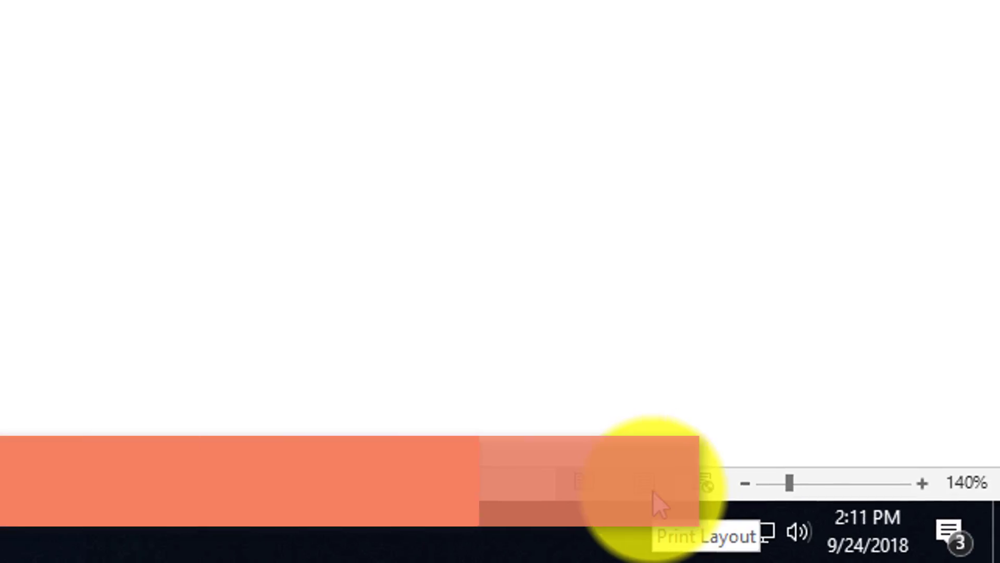
pyautogui.click(649, 488)
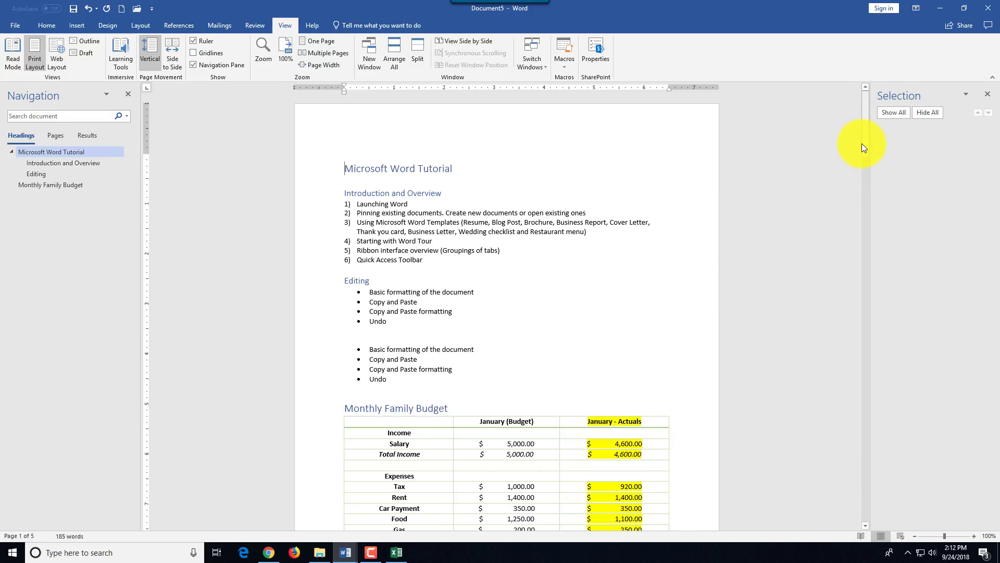
pyautogui.moveTo(864, 139); pyautogui.dragTo(865, 170)
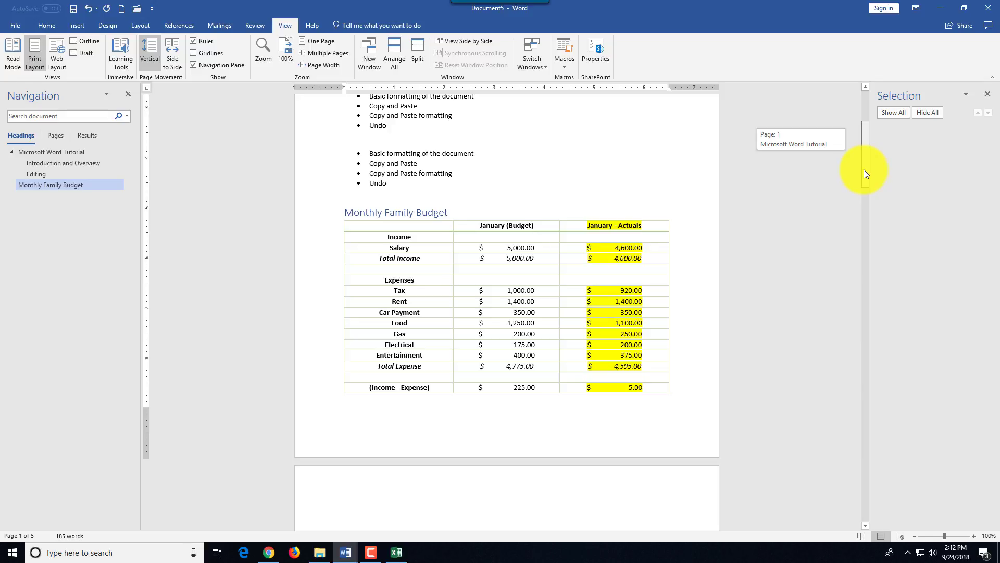
pyautogui.moveTo(864, 170); pyautogui.dragTo(870, 145)
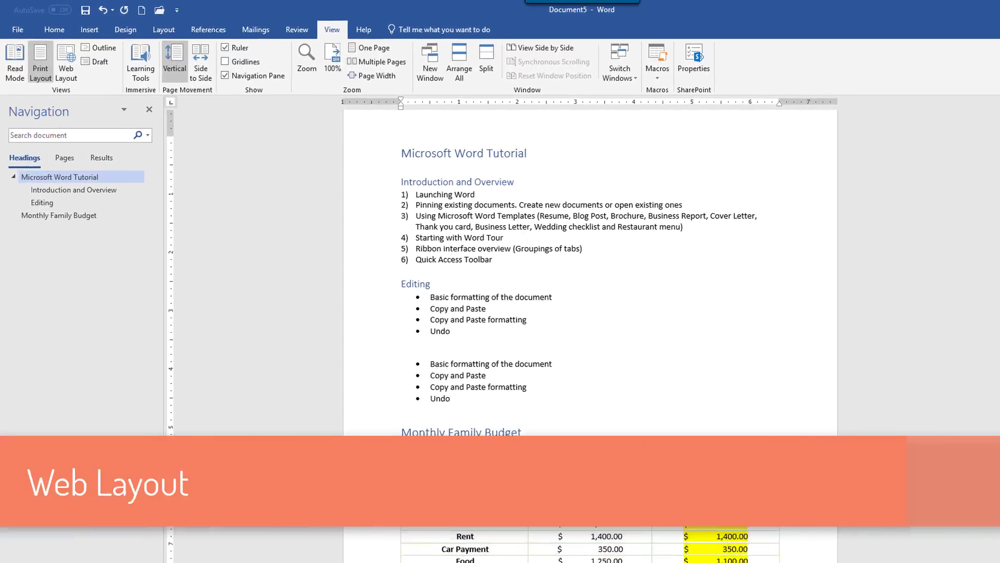
pyautogui.click(66, 63)
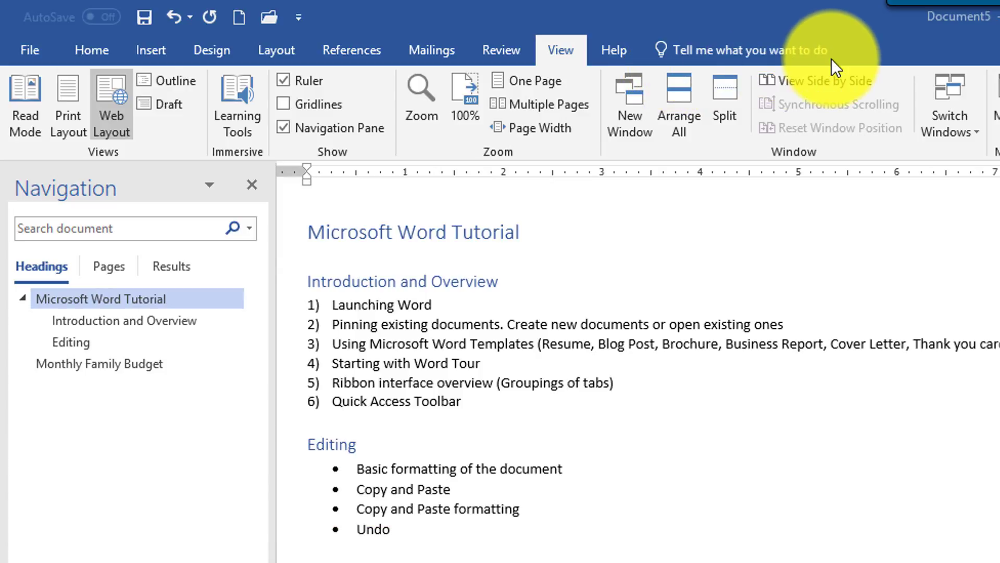
# Find the Bold command through the command search and apply it to "and Paste formatting" in the first Editing bullet list
pyautogui.click(683, 51)
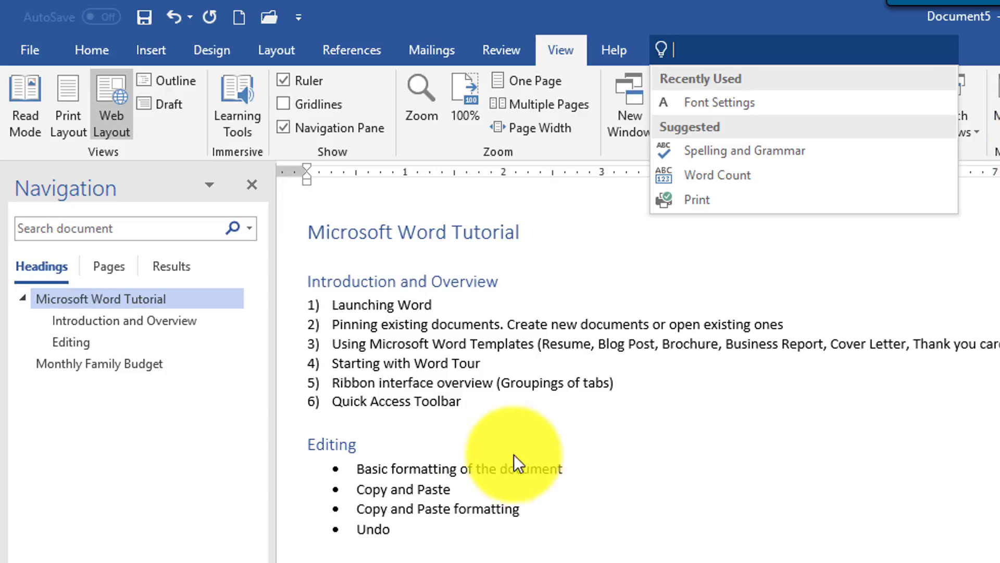
pyautogui.click(444, 509)
pyautogui.moveTo(391, 509); pyautogui.dragTo(513, 508)
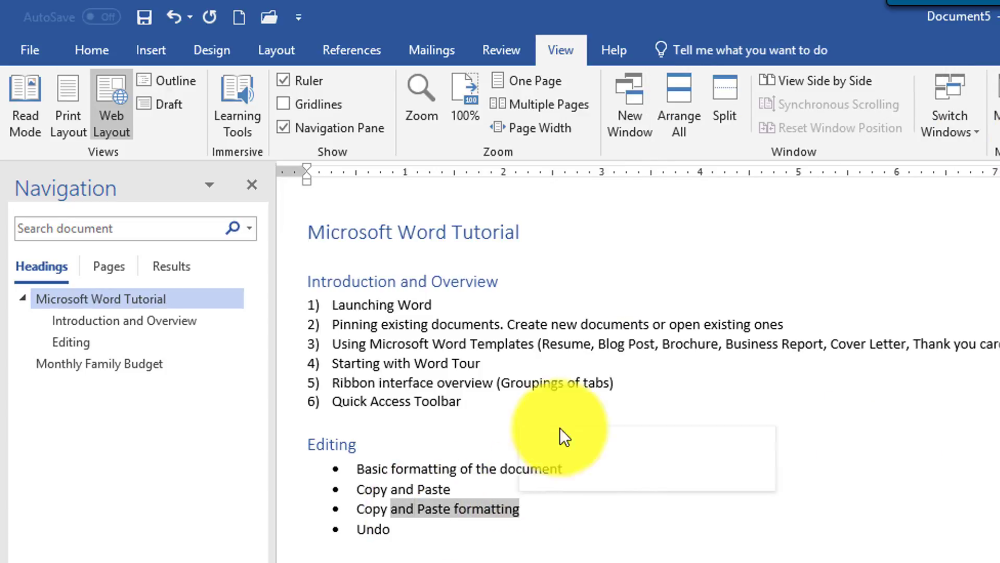
pyautogui.click(675, 45)
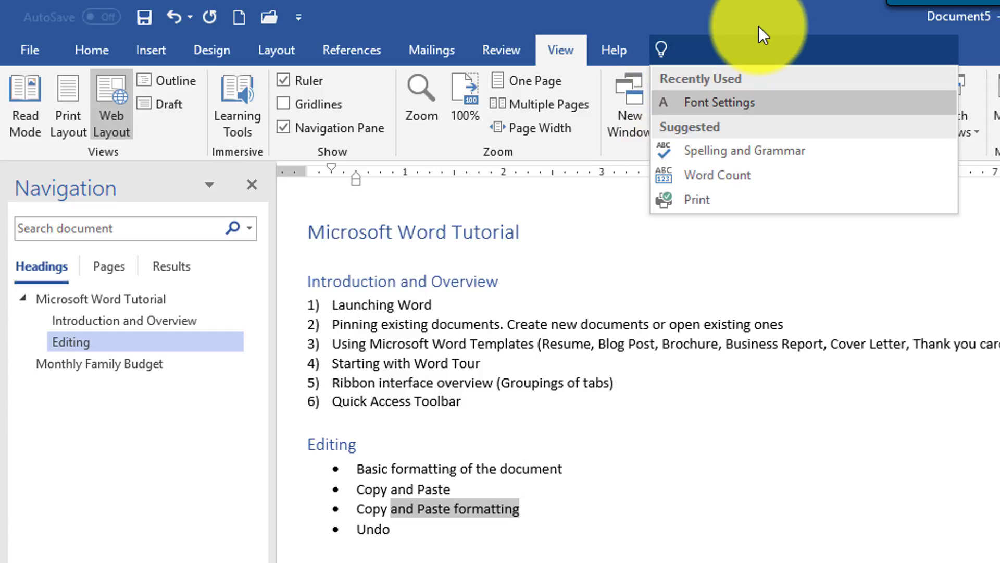
pyautogui.write('bold')
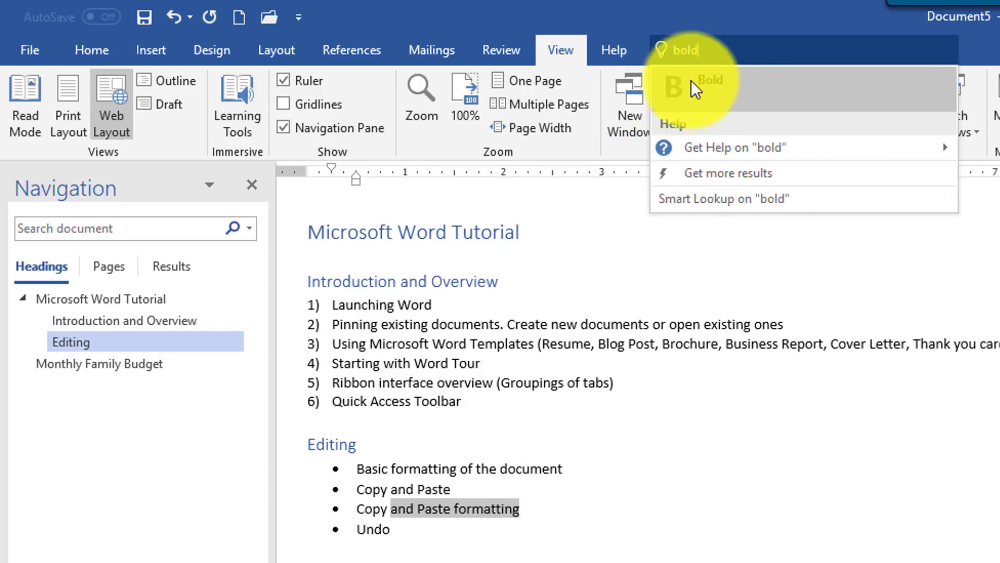
pyautogui.click(710, 94)
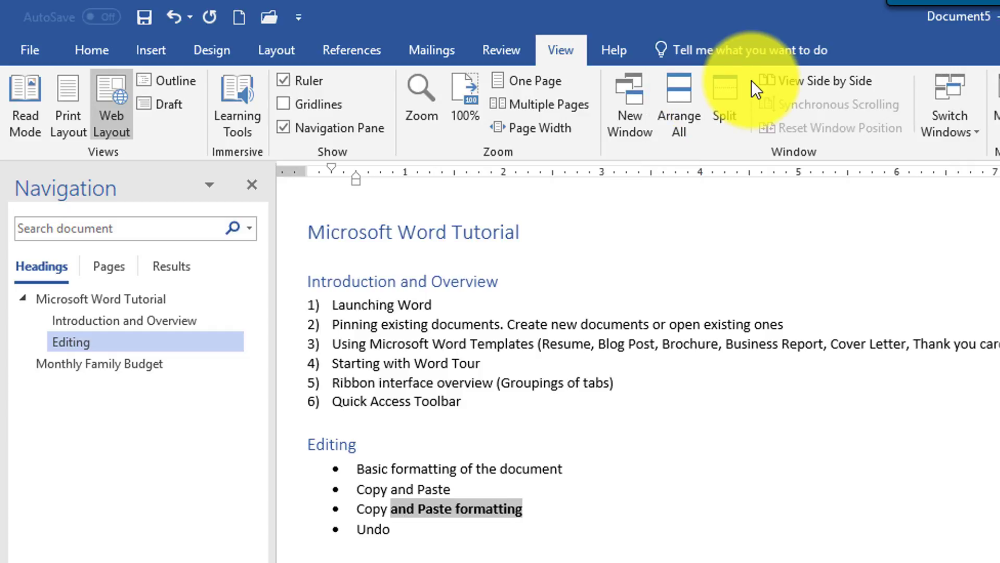
# Search the commands for "insert table", close the suggestions and place the cursor on the blank line below Undo
pyautogui.click(673, 48)
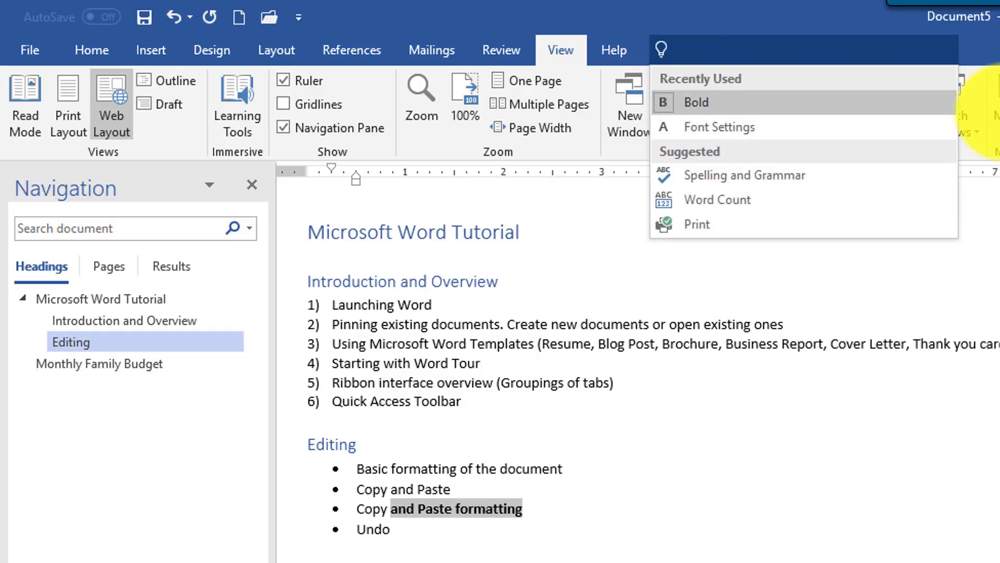
pyautogui.write('insert tab')
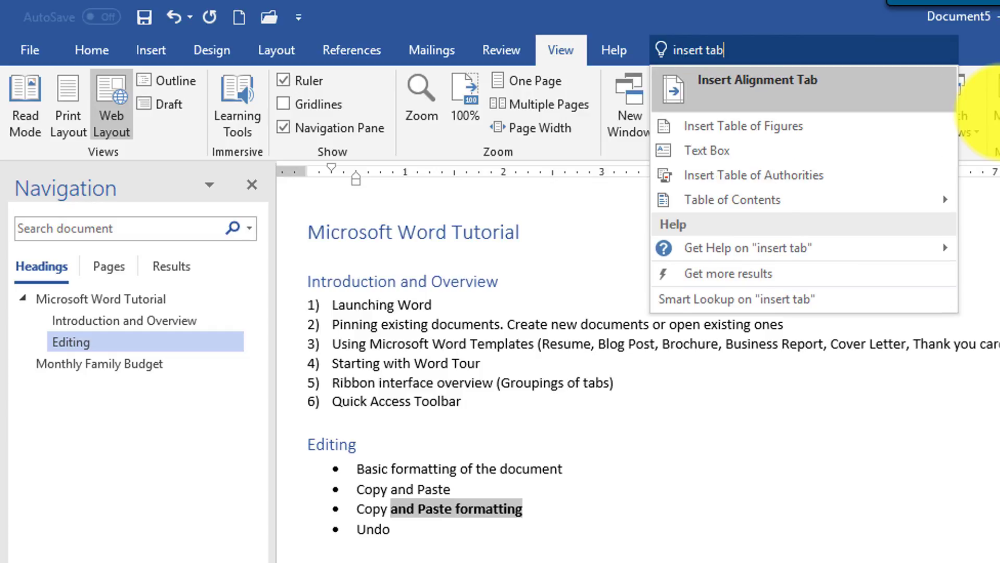
pyautogui.write('le')
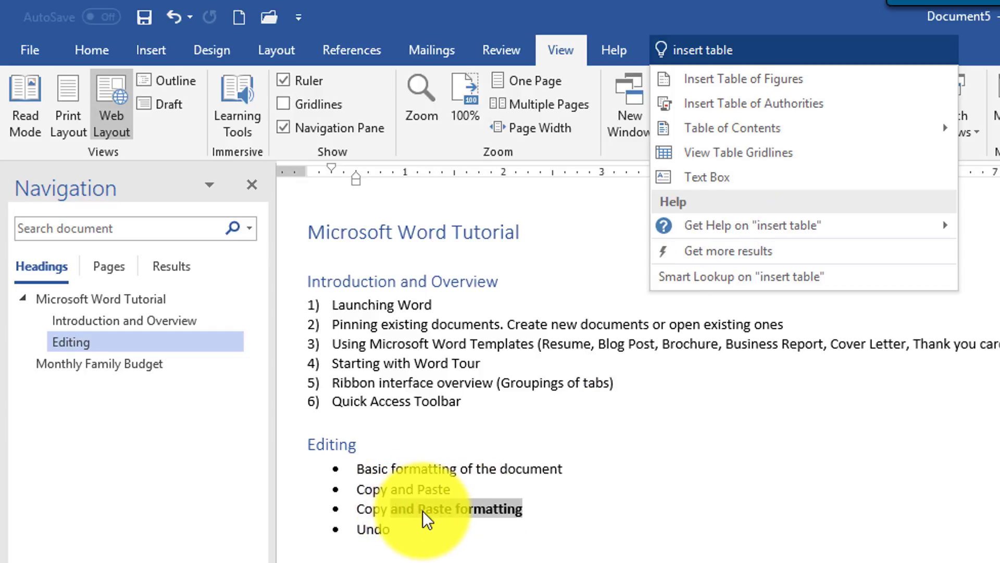
pyautogui.press('Escape')
pyautogui.click(508, 539)
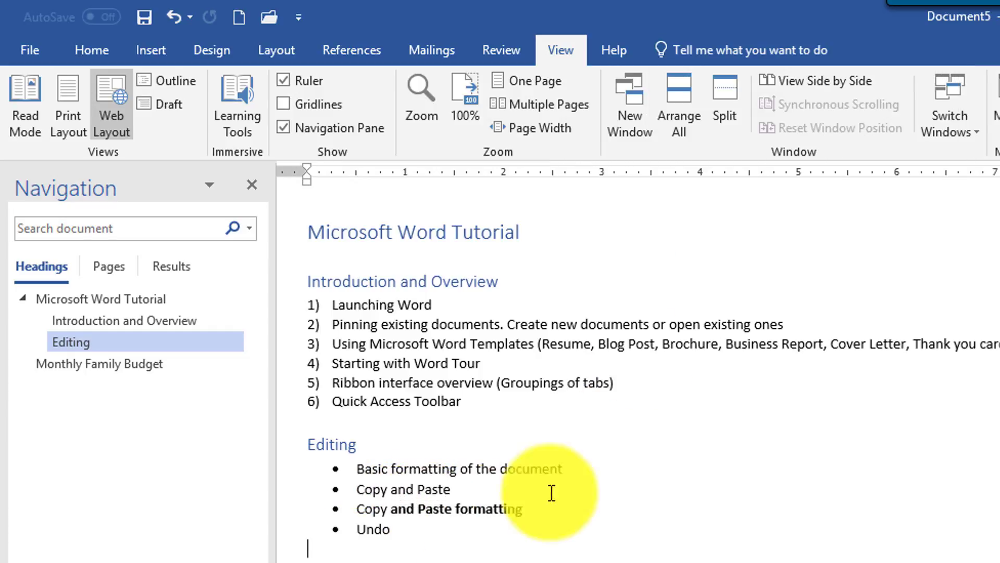
# Search the commands for "insert", browse the first suggestions and dismiss the search
pyautogui.click(698, 44)
pyautogui.write('insert')
pyautogui.press('Down')
pyautogui.press('Down')
pyautogui.moveTo(719, 156)
pyautogui.press('Escape')
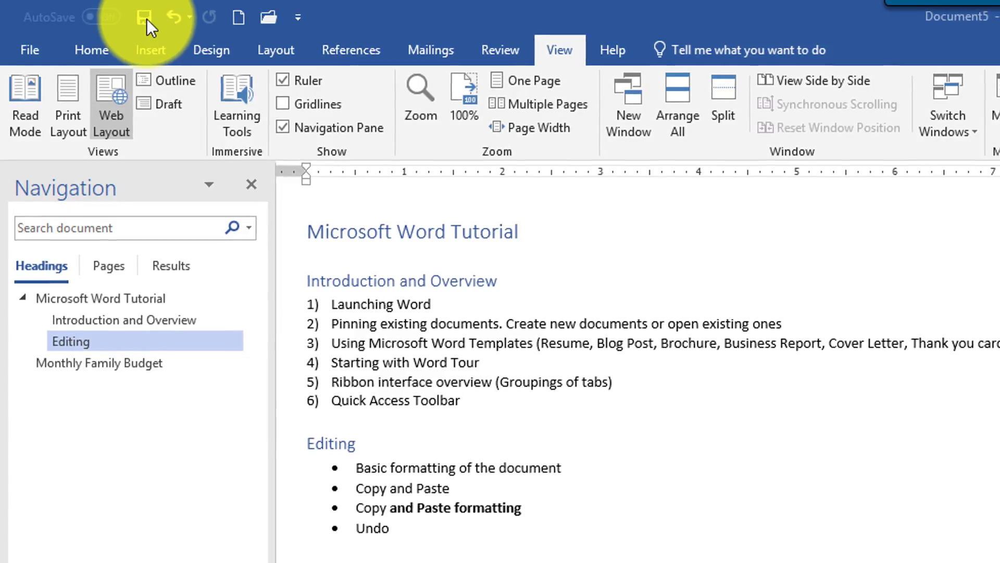
# Save the document to the Documents folder as a Word Document named "Microsoft Word Tutorial . v1"
pyautogui.click(143, 12)
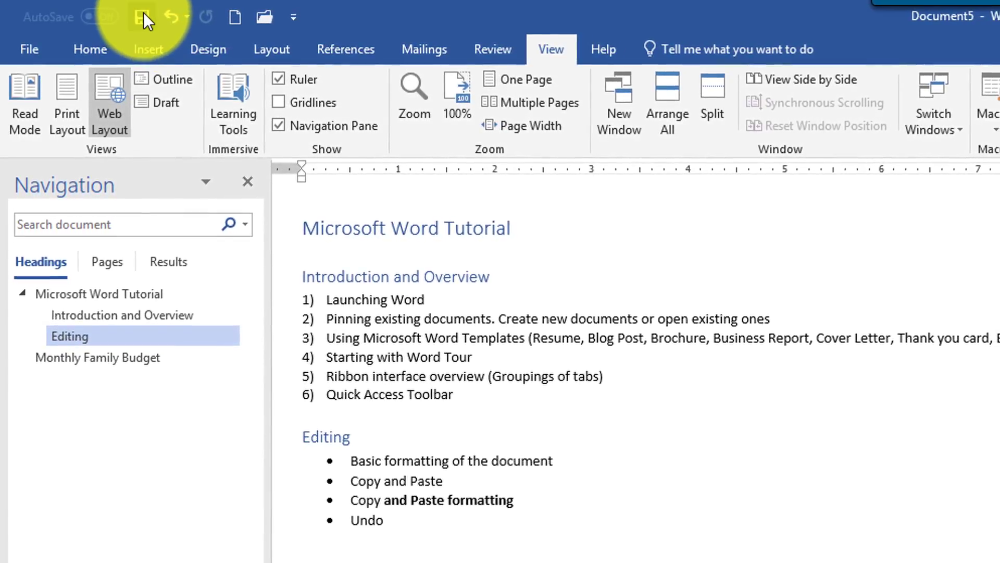
pyautogui.click(56, 39)
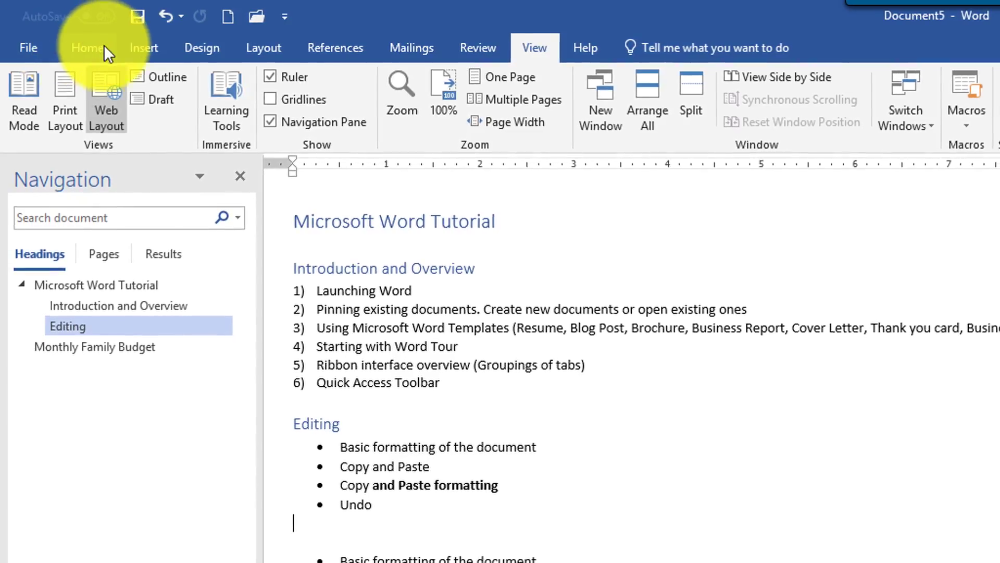
pyautogui.click(27, 49)
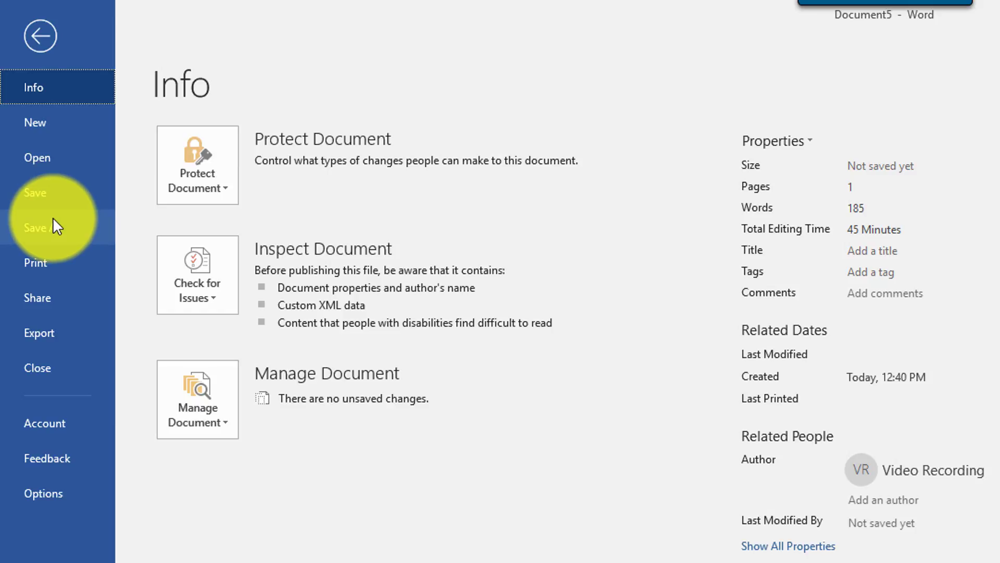
pyautogui.click(36, 193)
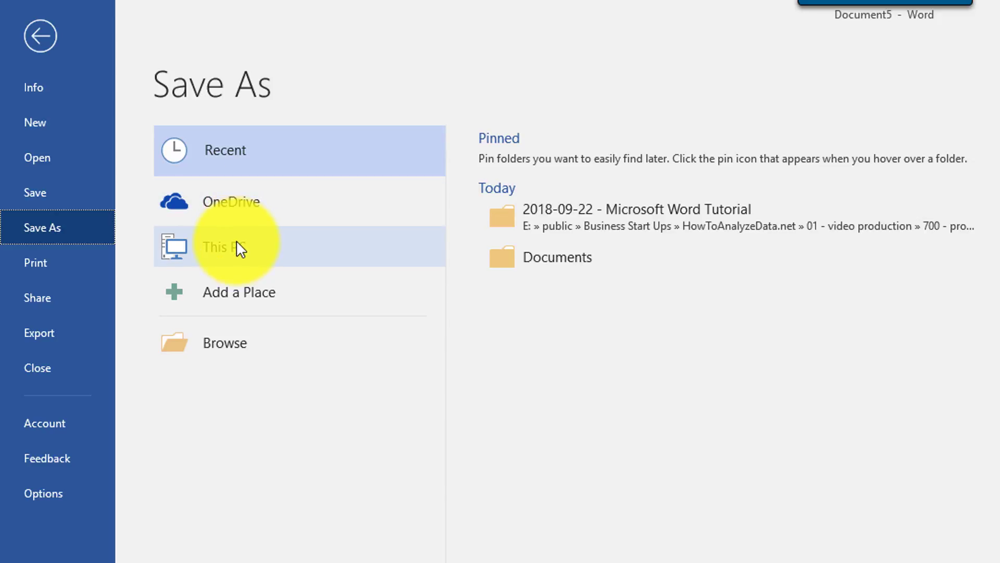
pyautogui.click(231, 344)
pyautogui.moveTo(153, 245); pyautogui.dragTo(343, 163)
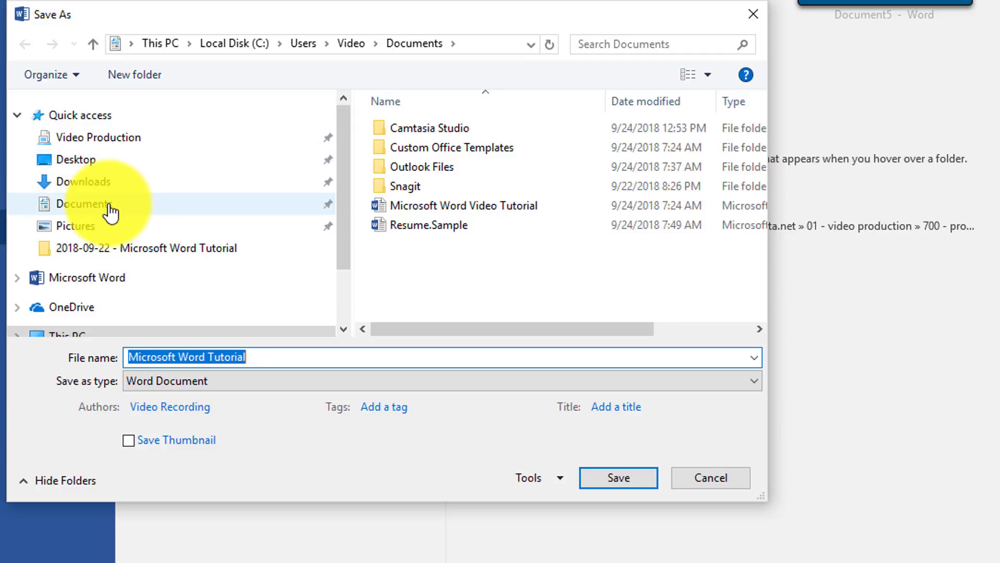
pyautogui.click(84, 206)
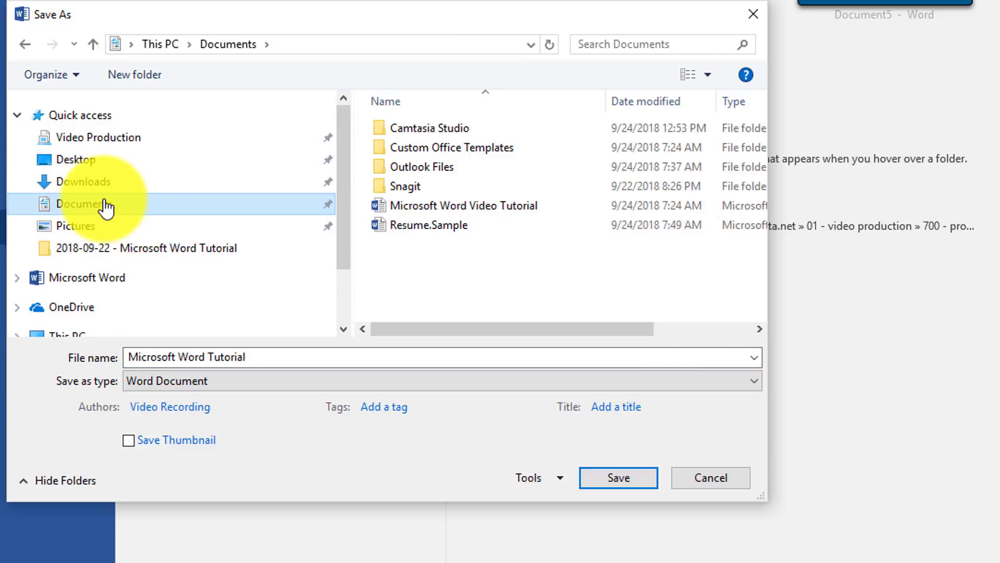
pyautogui.click(257, 359)
pyautogui.click(497, 355)
pyautogui.write('. v1')
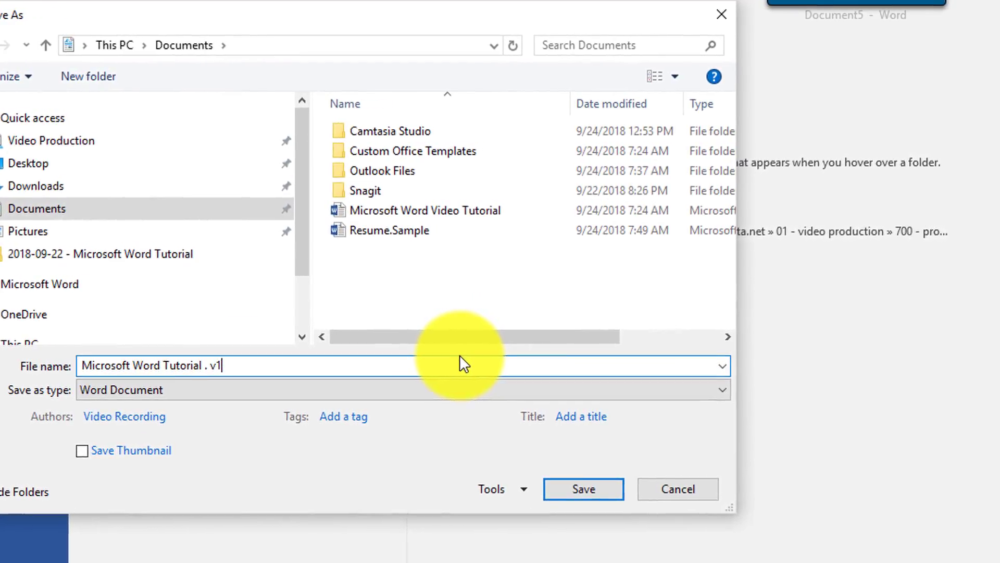
pyautogui.press('Return')
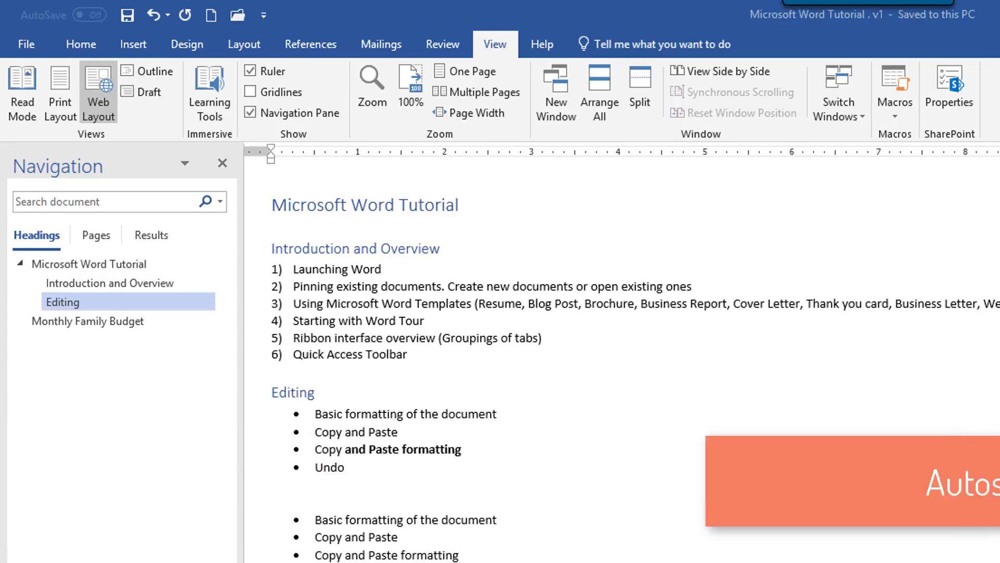
# Set the AutoRecover information to save every 1 minute in the program's save options
pyautogui.click(27, 44)
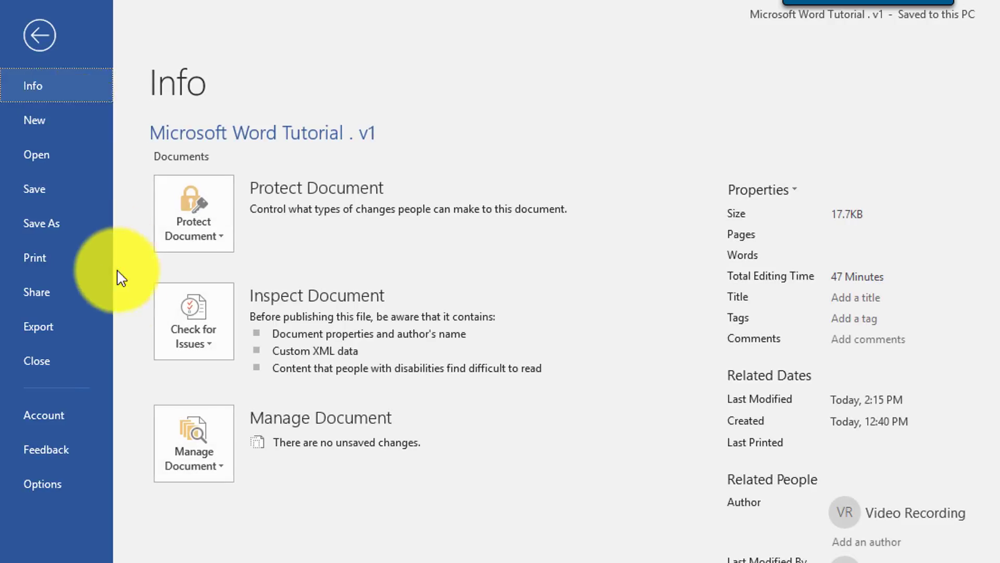
pyautogui.click(49, 486)
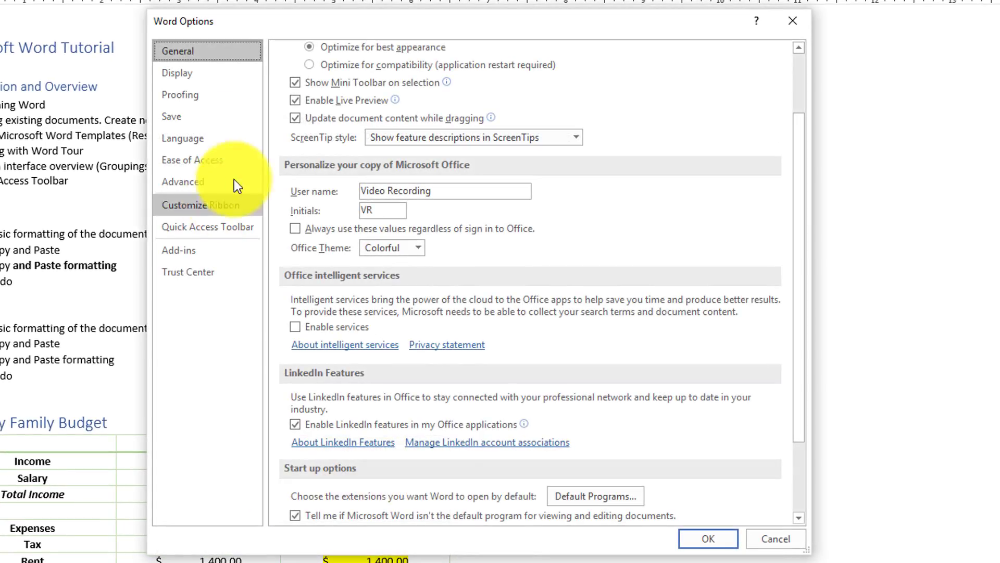
pyautogui.click(189, 118)
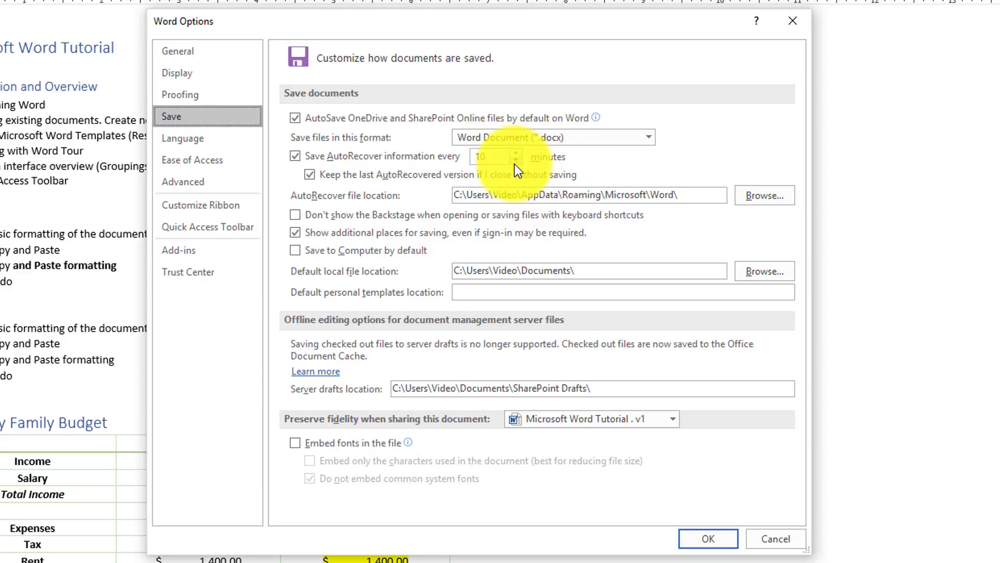
pyautogui.moveTo(491, 157); pyautogui.dragTo(471, 157)
pyautogui.write('1')
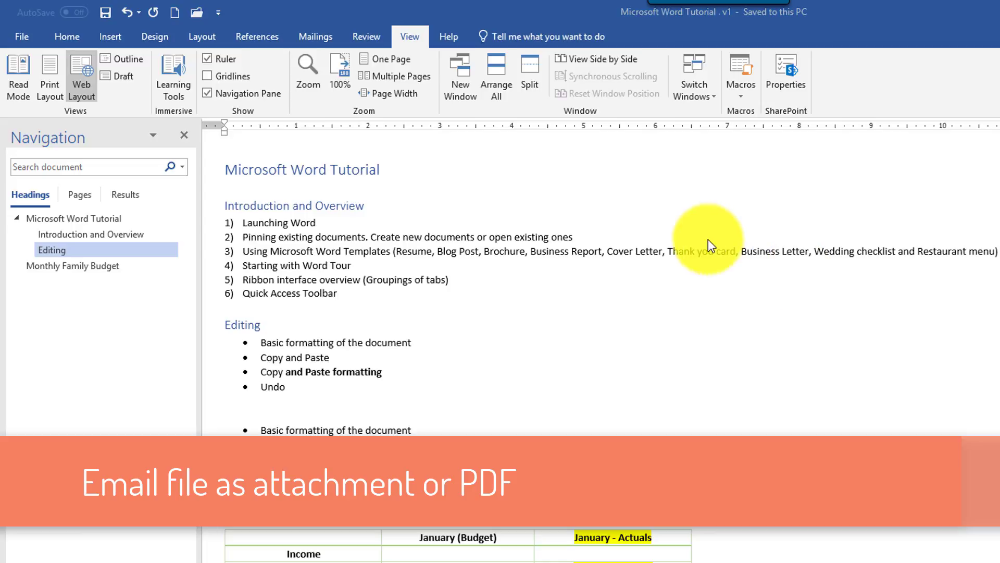
# Share a PDF copy of the document as an email attachment and close the message unsent
pyautogui.click(22, 39)
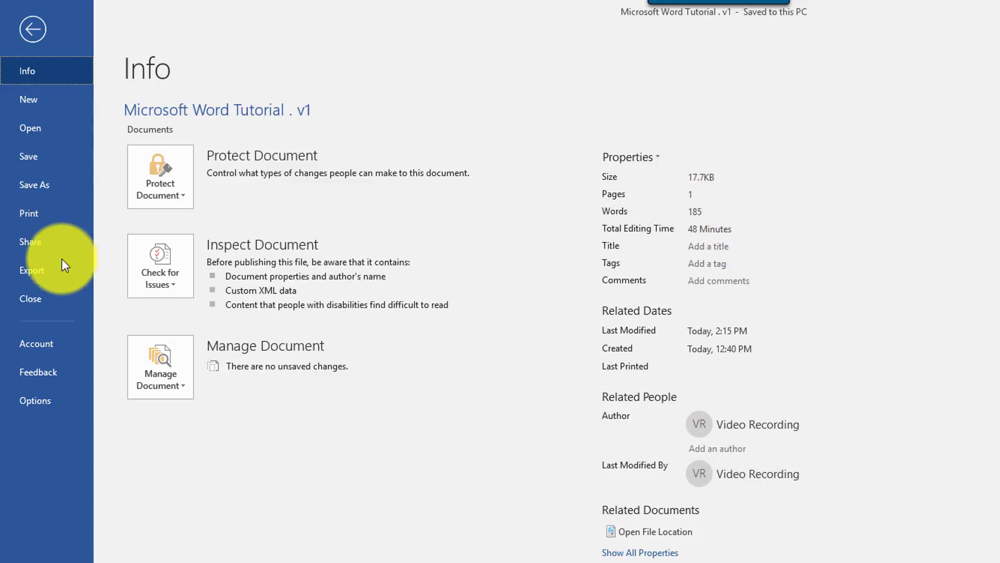
pyautogui.click(25, 241)
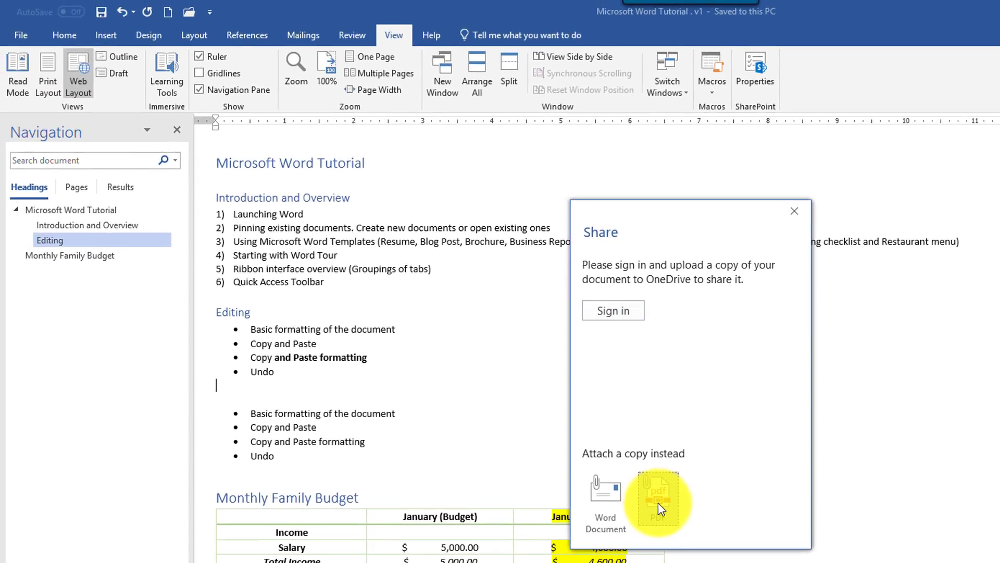
pyautogui.click(441, 452)
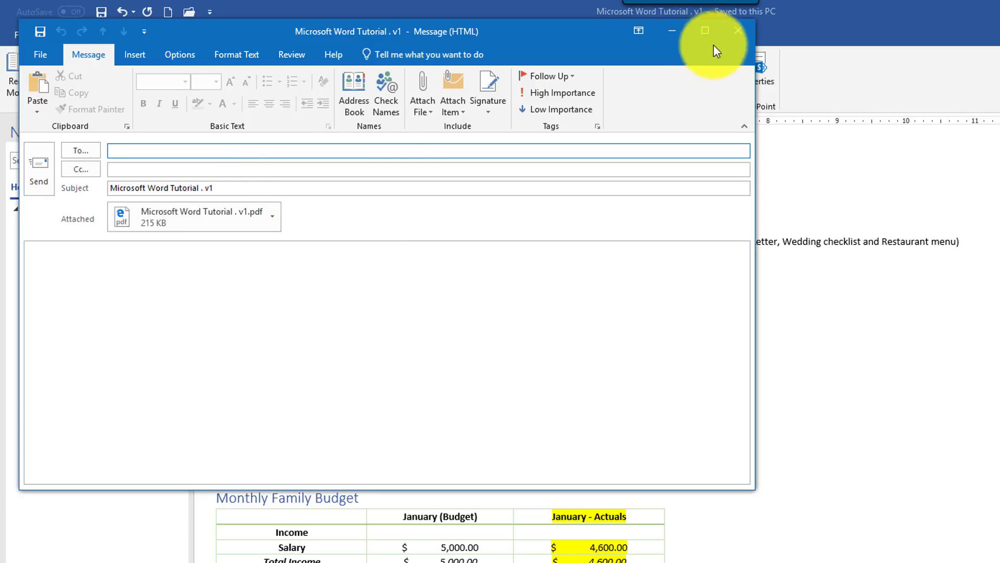
pyautogui.click(738, 30)
# Attach a PDF copy of the document to a new email and open the attached PDF for viewing
pyautogui.click(21, 35)
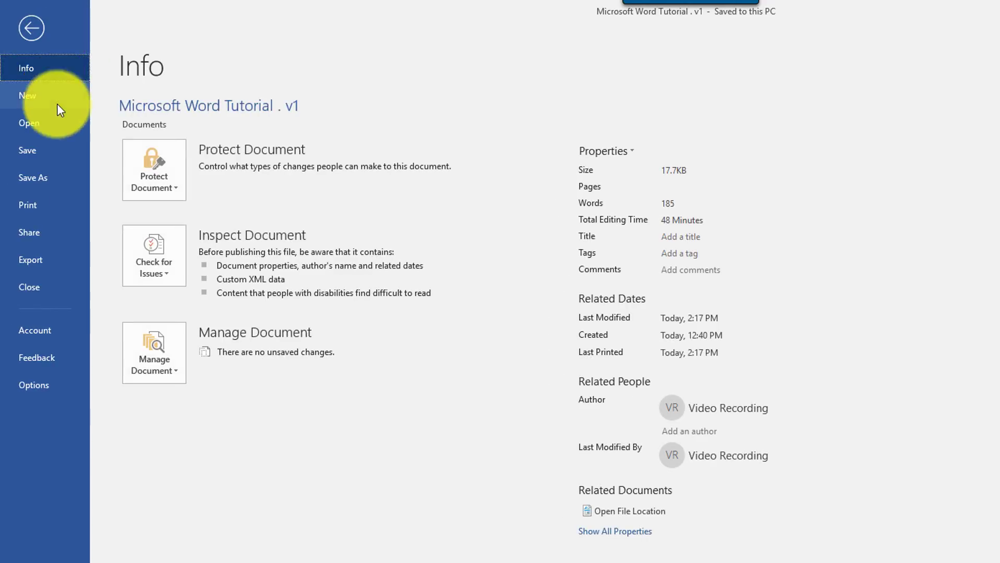
pyautogui.click(30, 233)
pyautogui.click(619, 483)
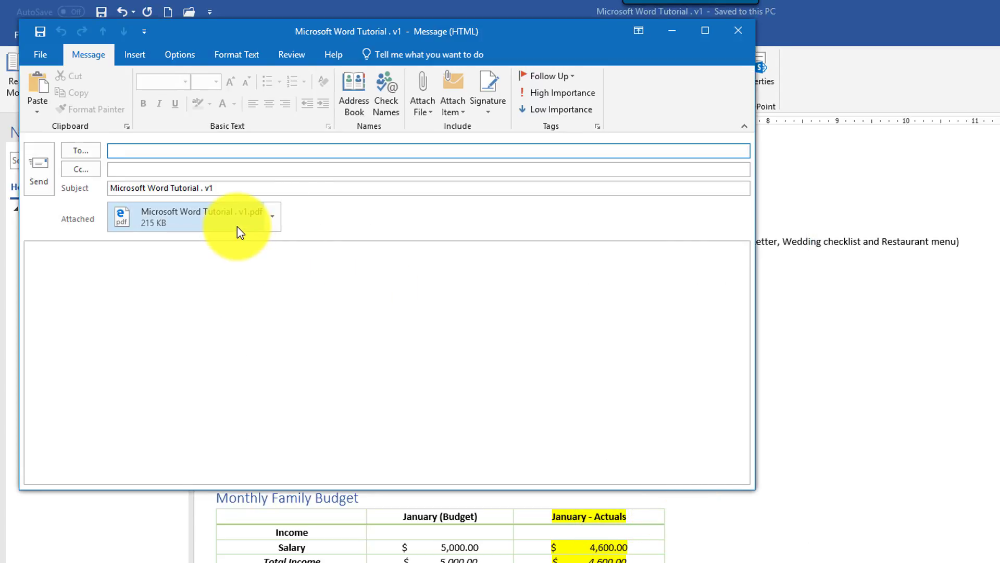
pyautogui.click(235, 225)
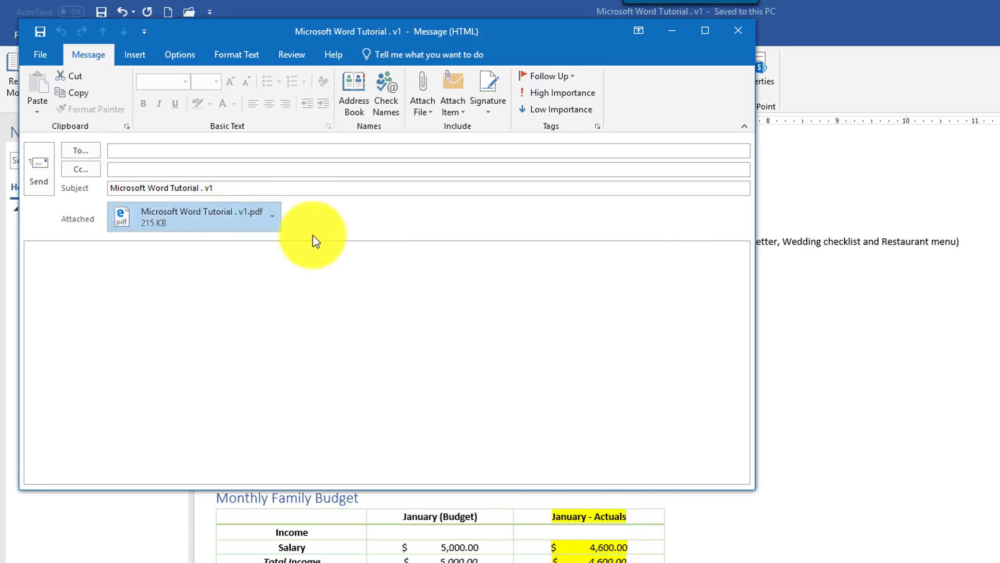
pyautogui.doubleClick(220, 211)
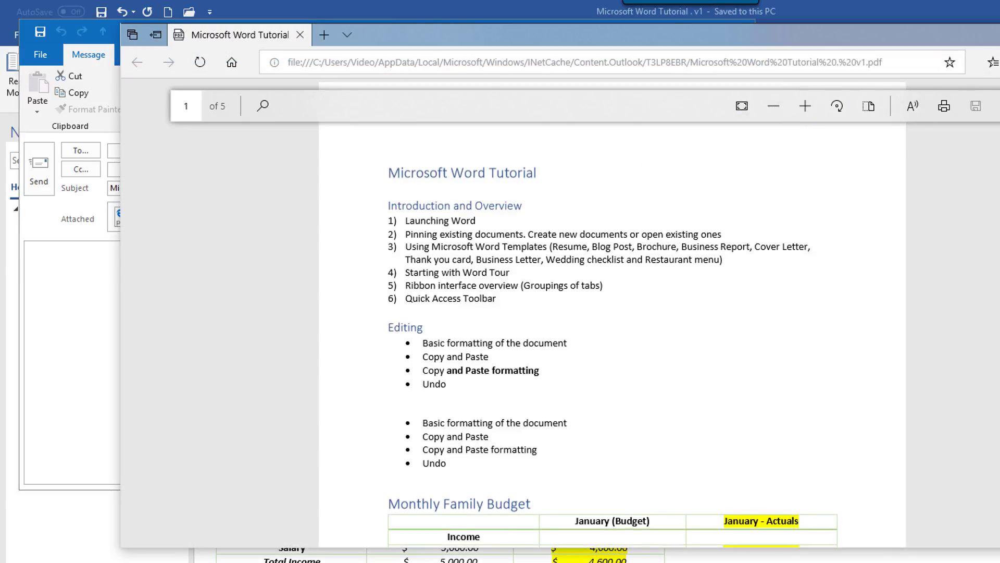